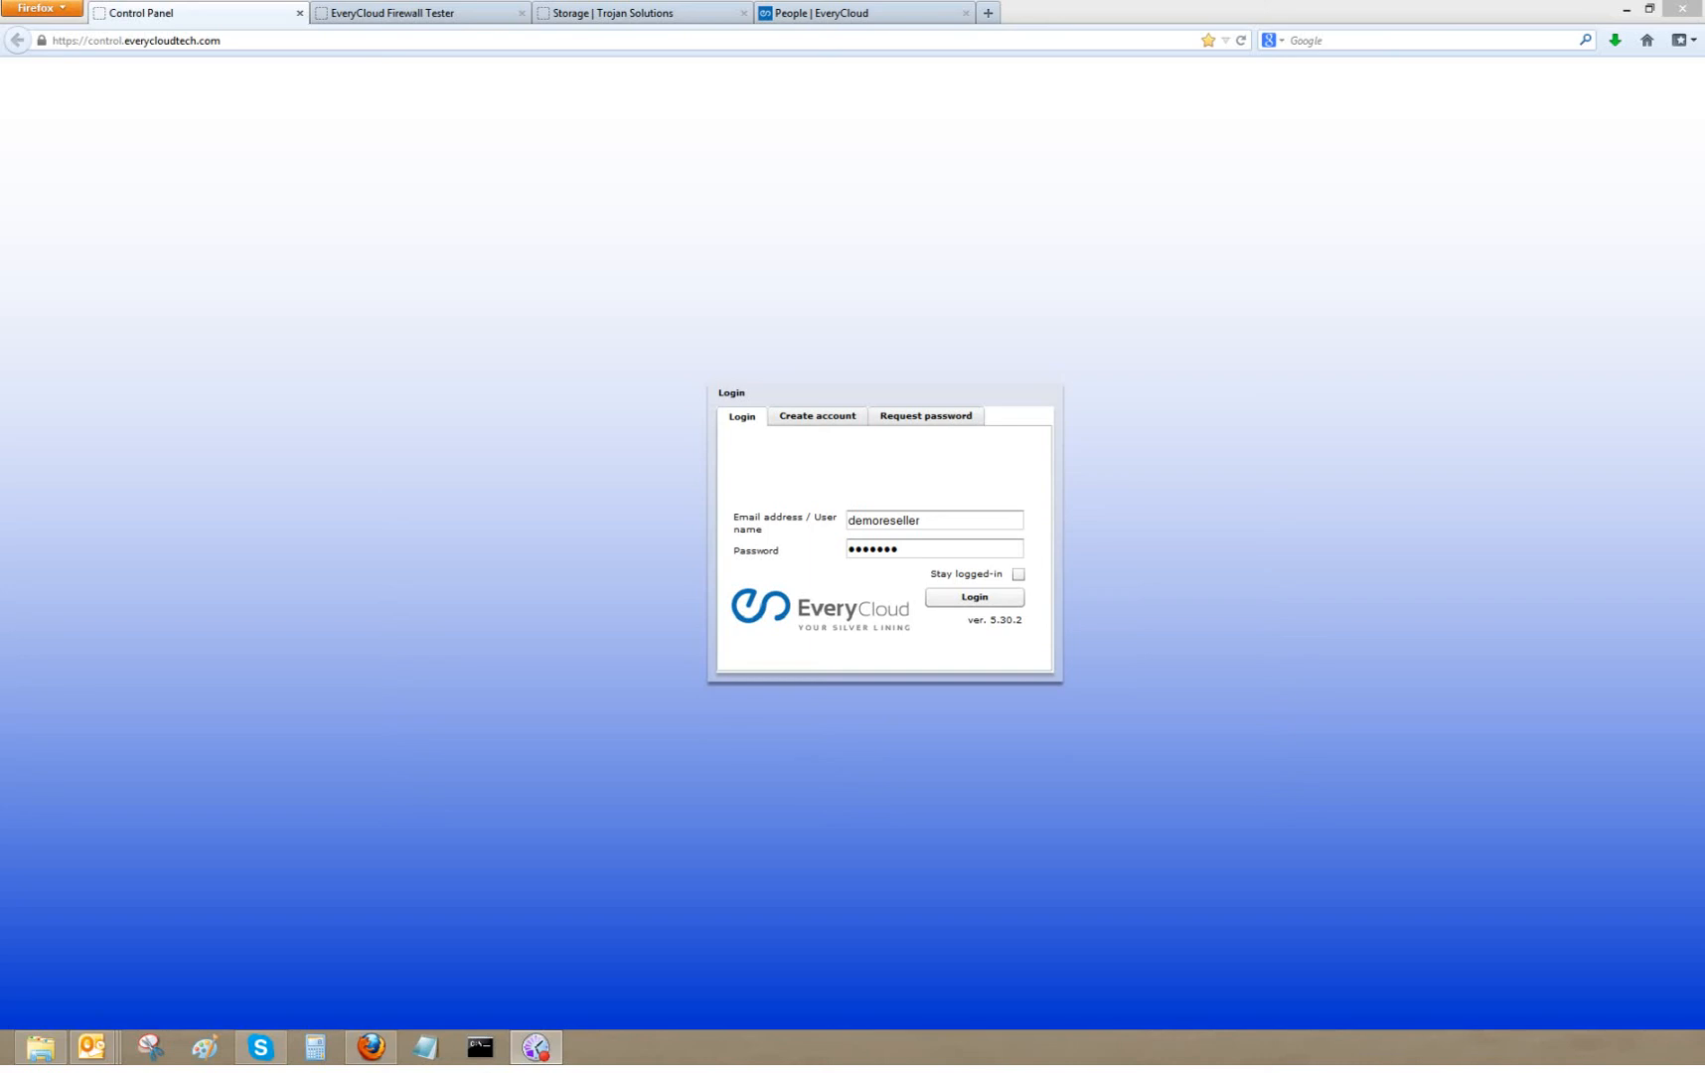
- Log in to the control panel and open the demoreseller partner account in Management
click(978, 599)
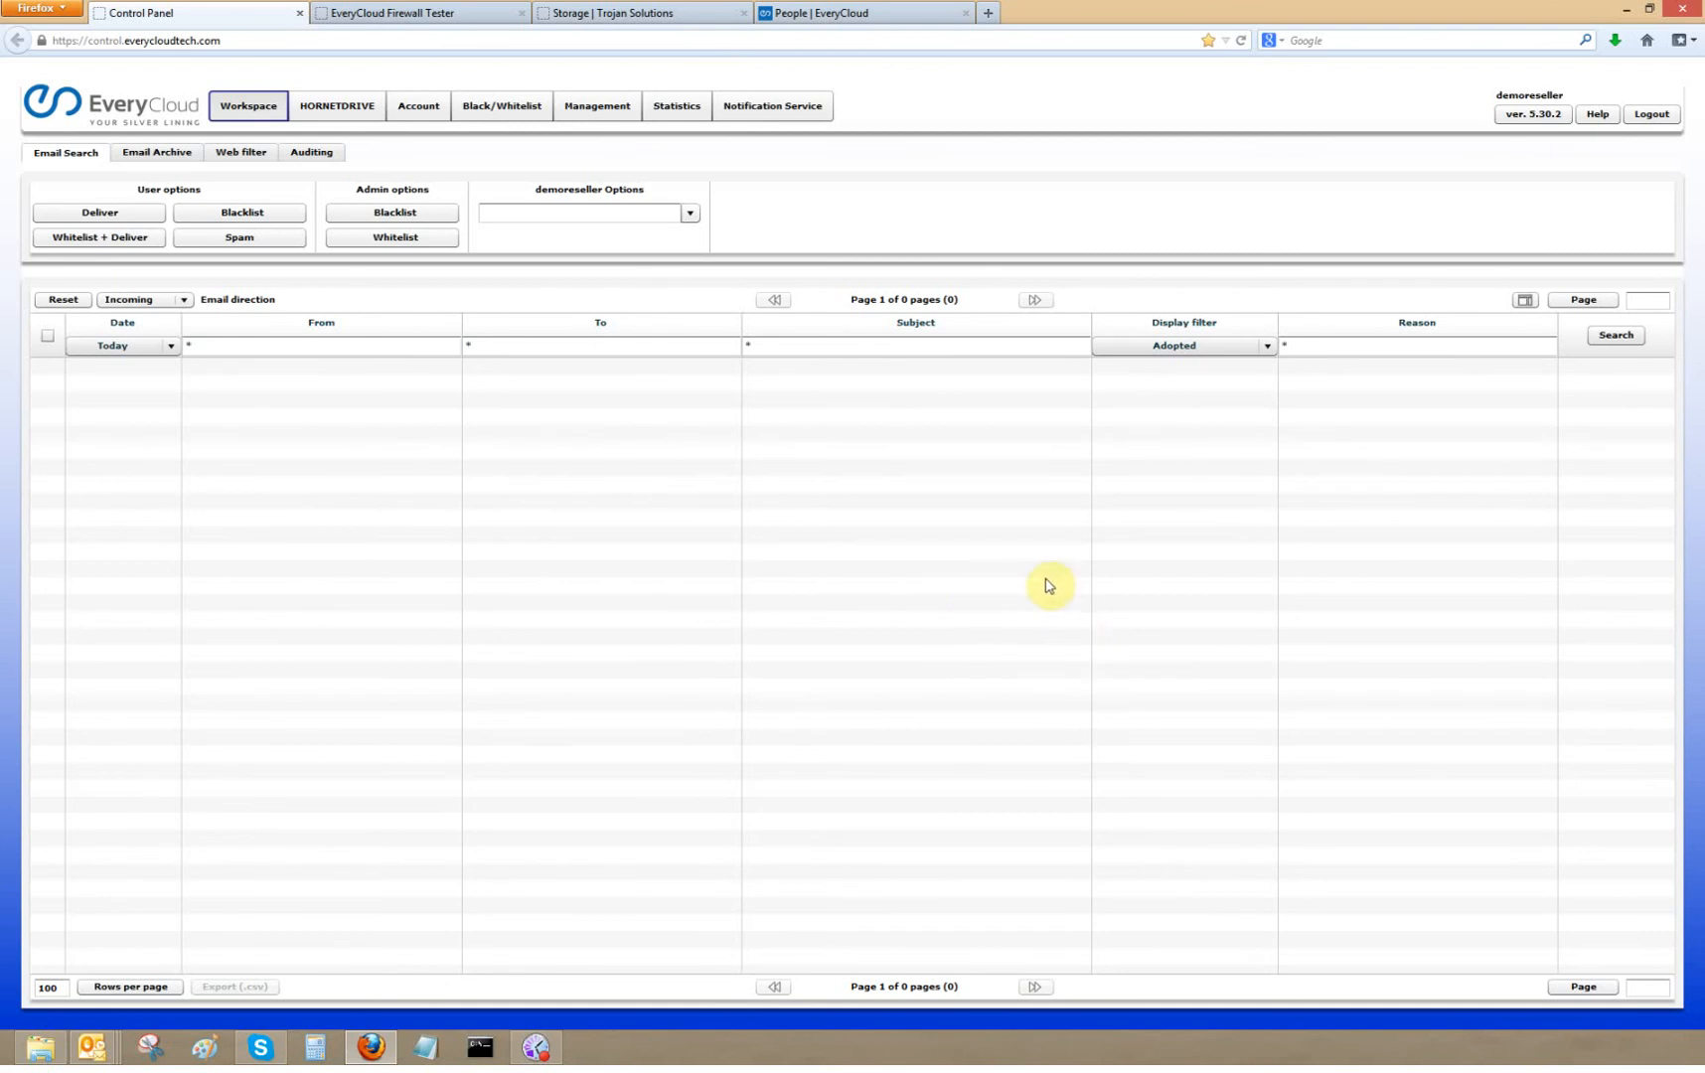
click(595, 108)
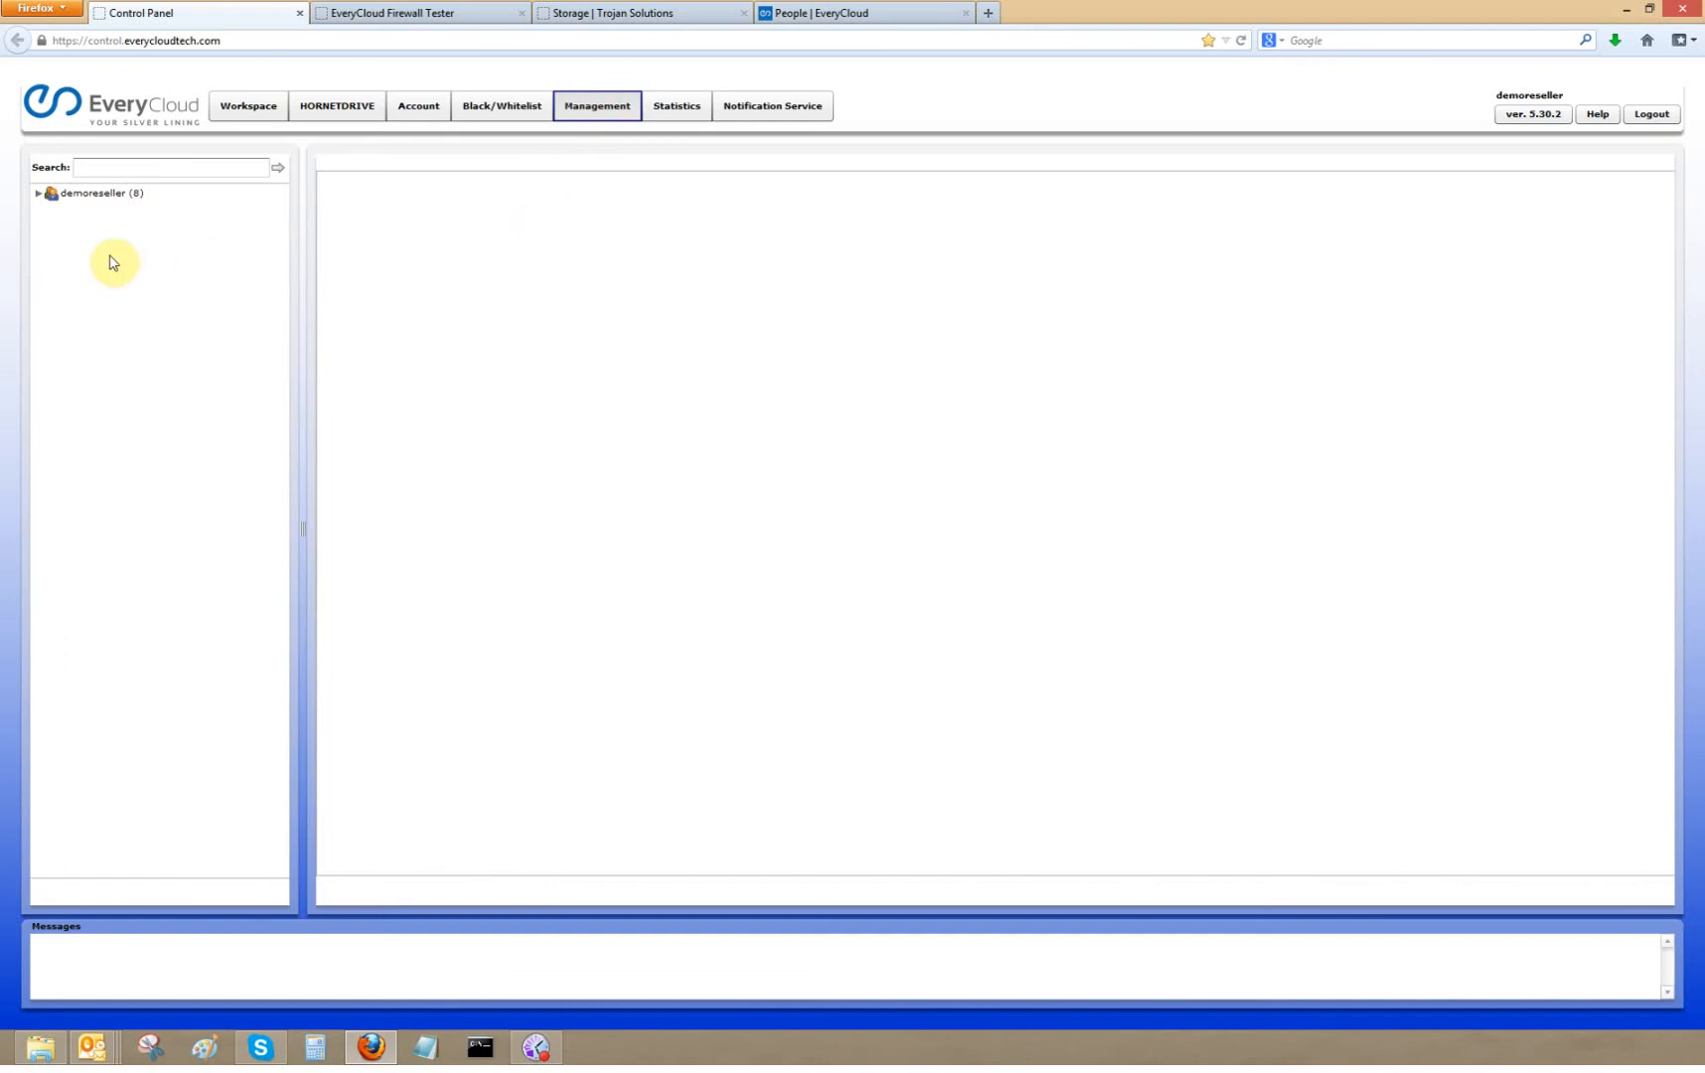
click(107, 197)
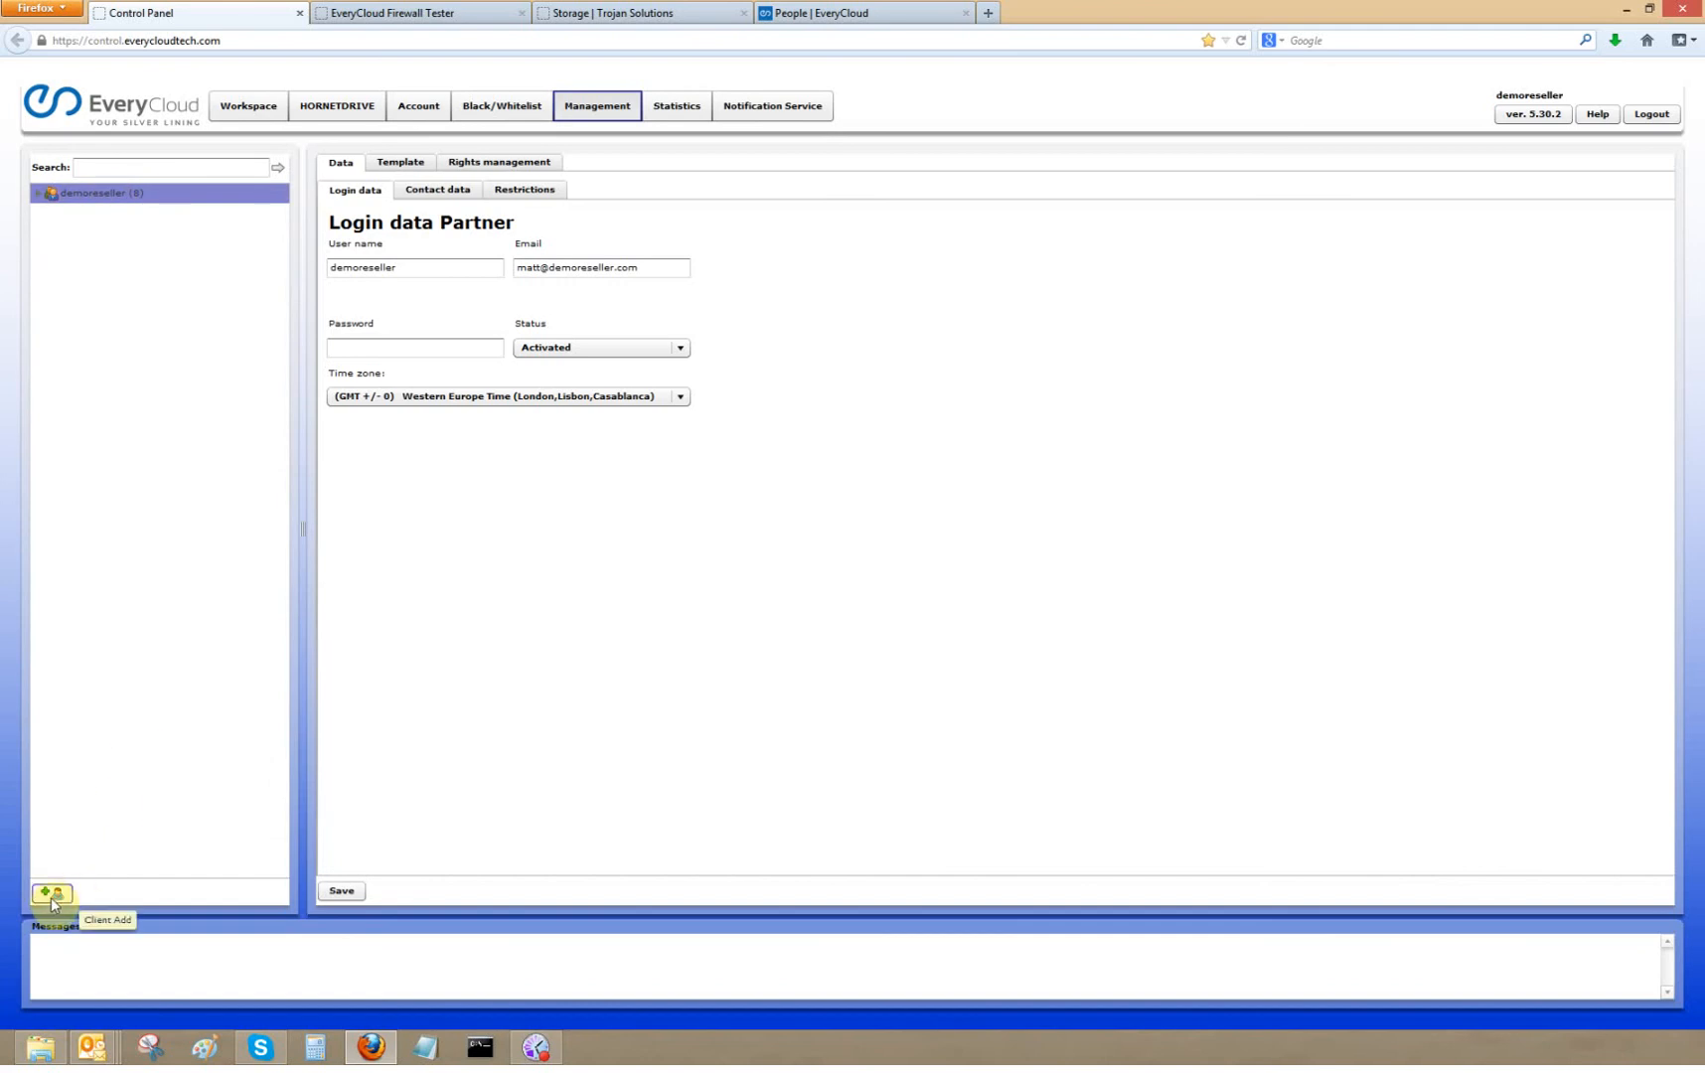
- Start adding a new client and set its primary domain to test1511.co.uk
click(53, 900)
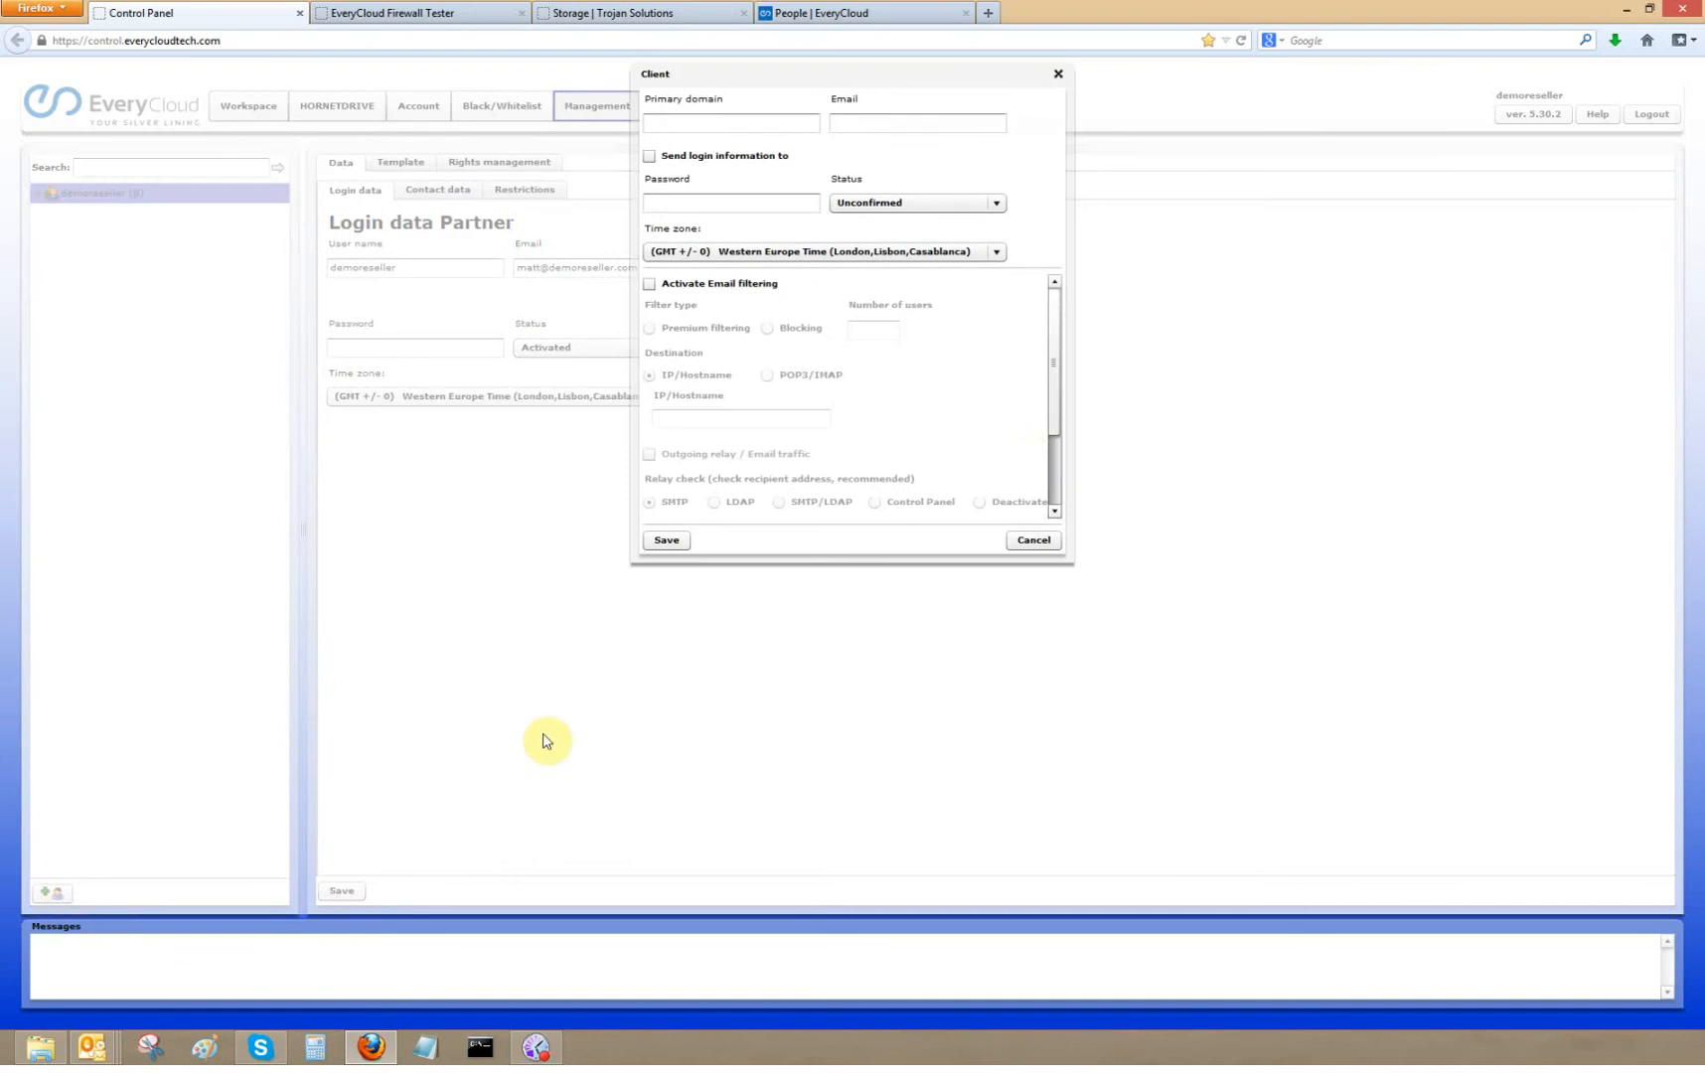
click(687, 123)
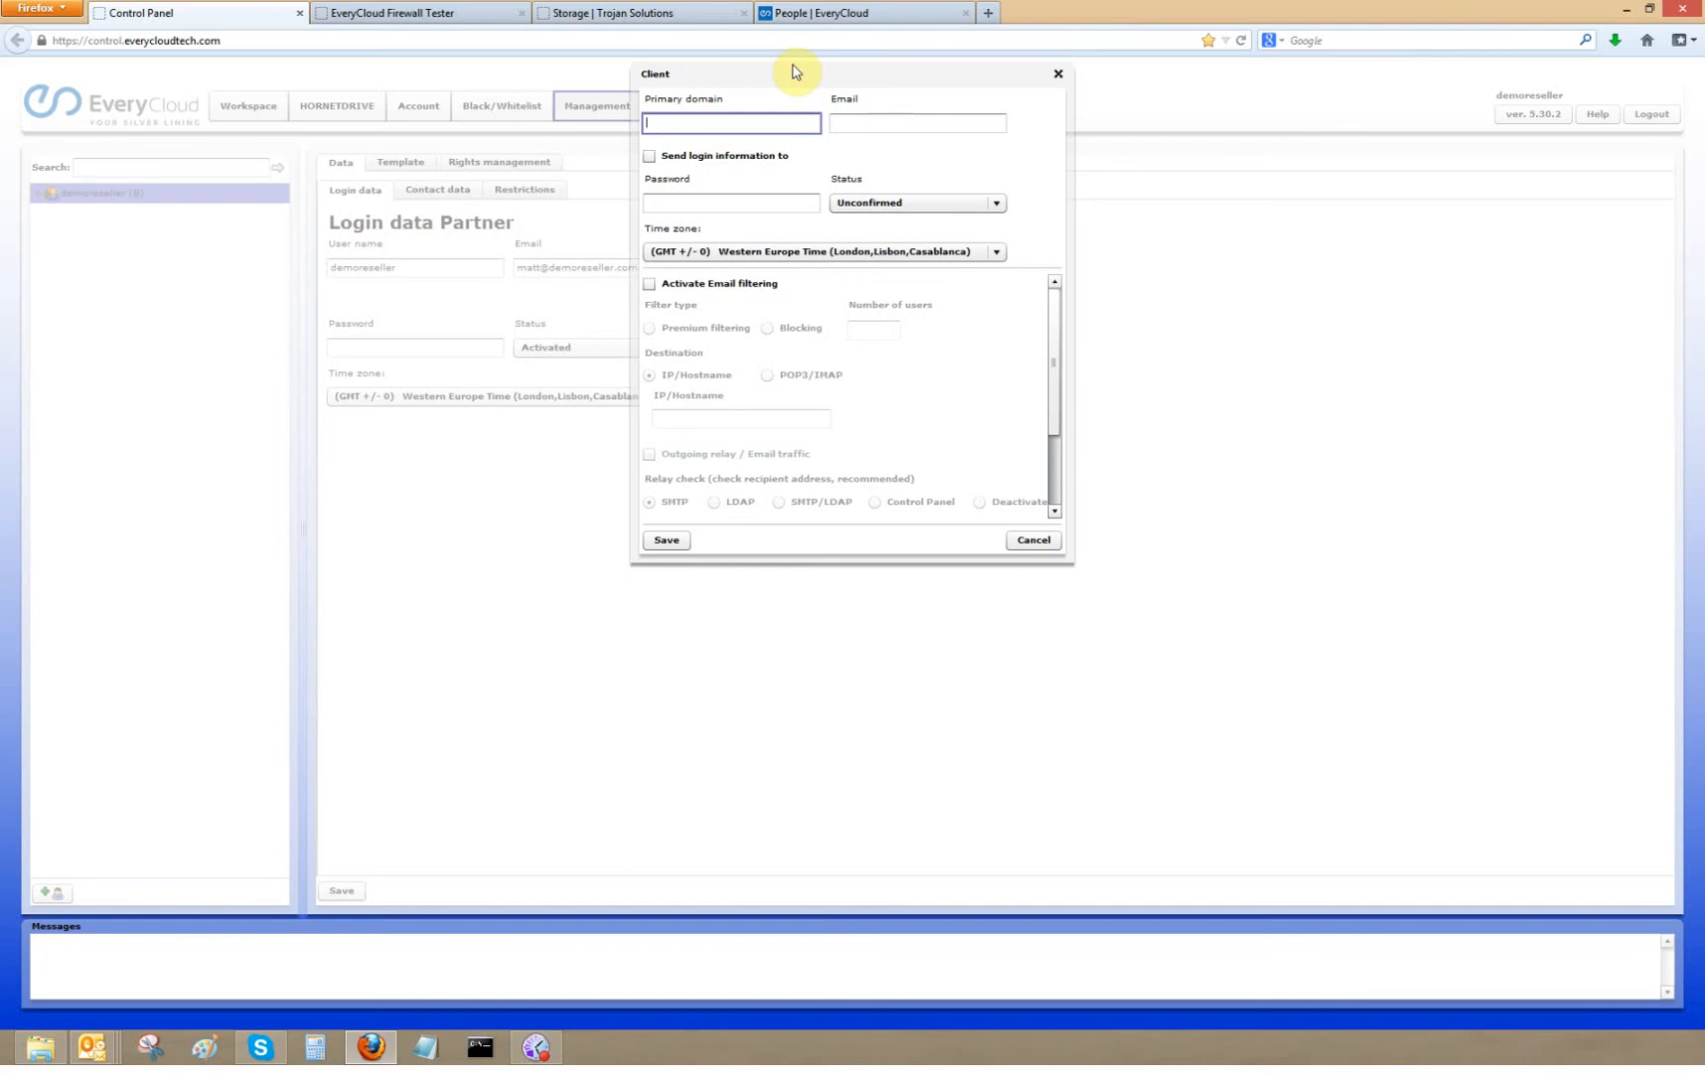
text(test1511.co.uk)
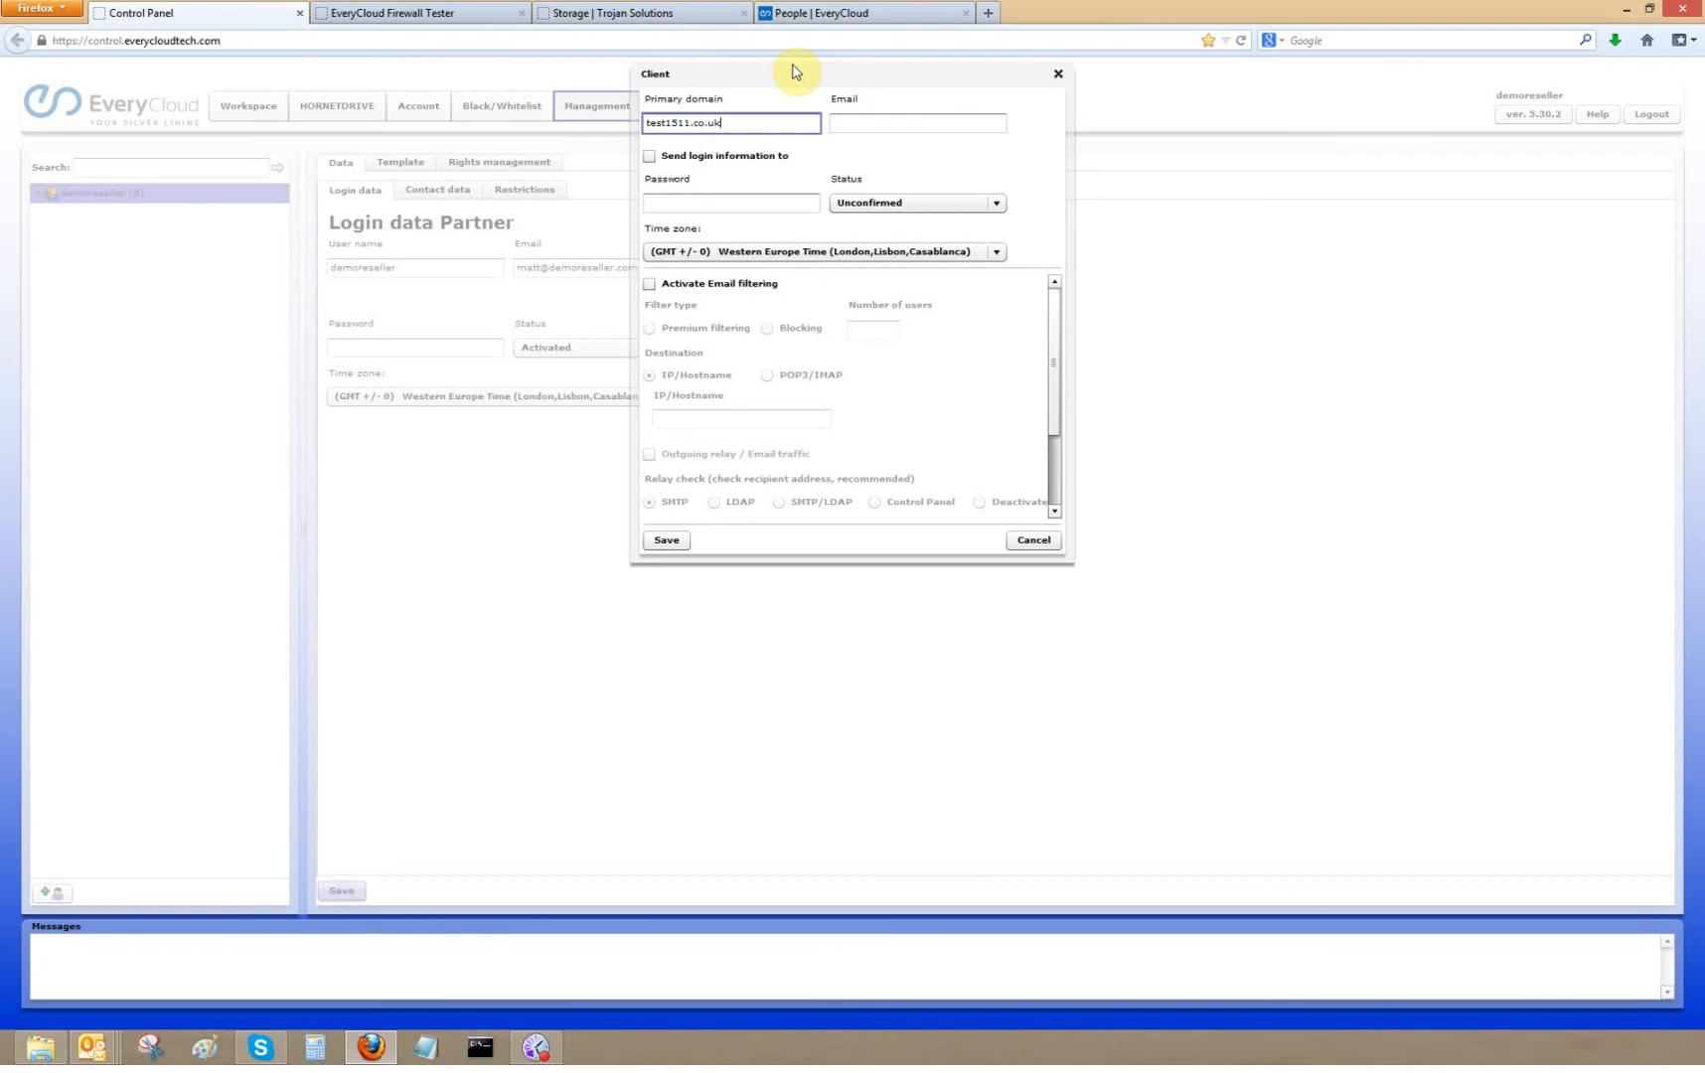
- Fill in the client's contact e-mail address
click(868, 124)
text(test@test.c)
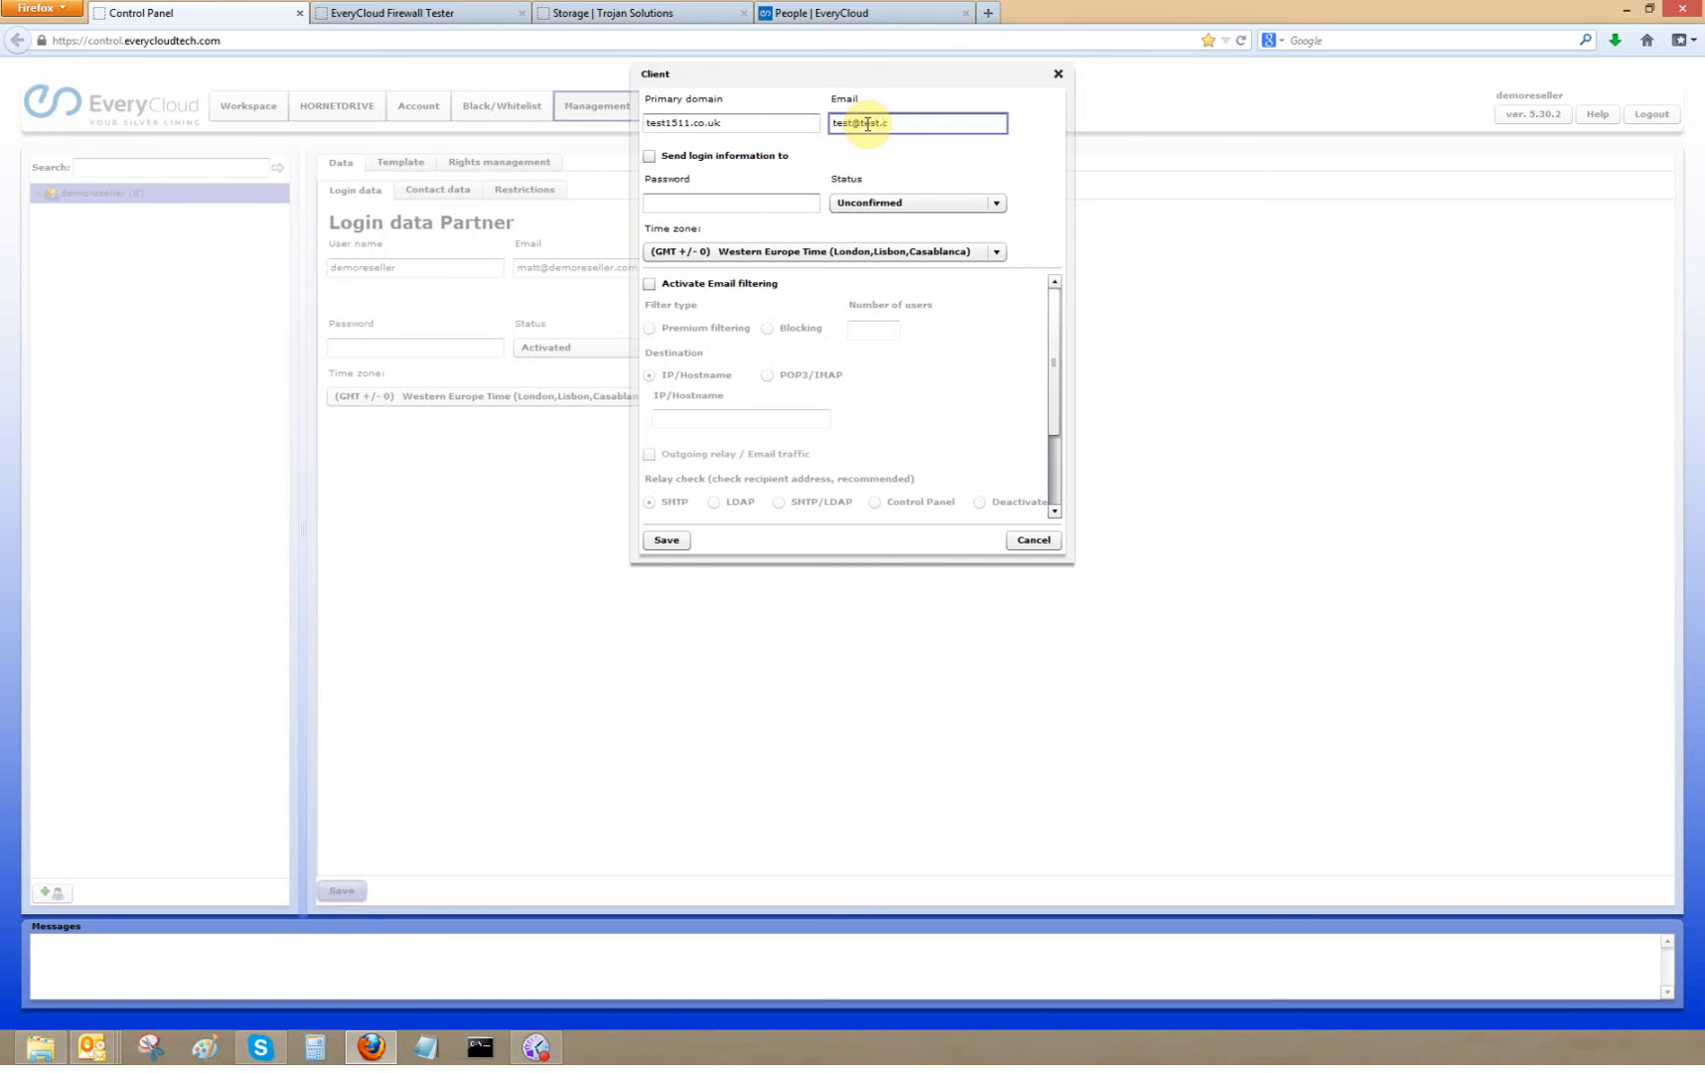
text(om)
- Enter a password for the new client
click(704, 201)
text(test)
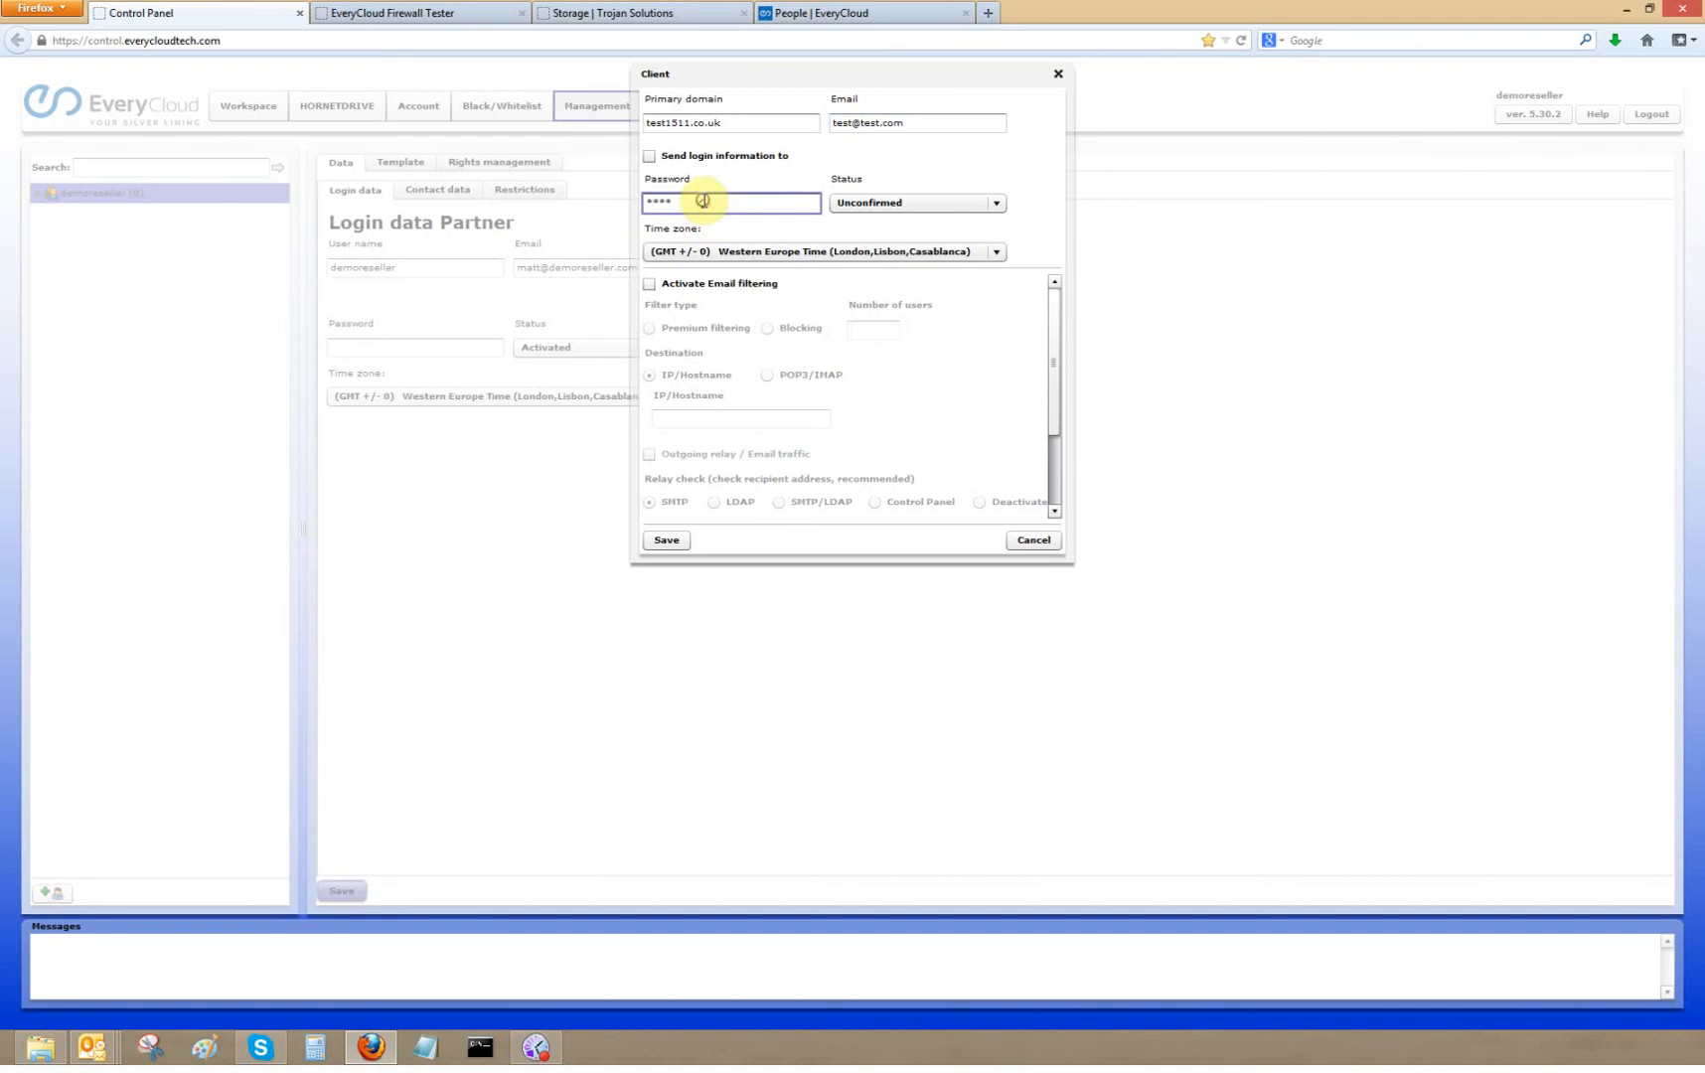
text(1234)
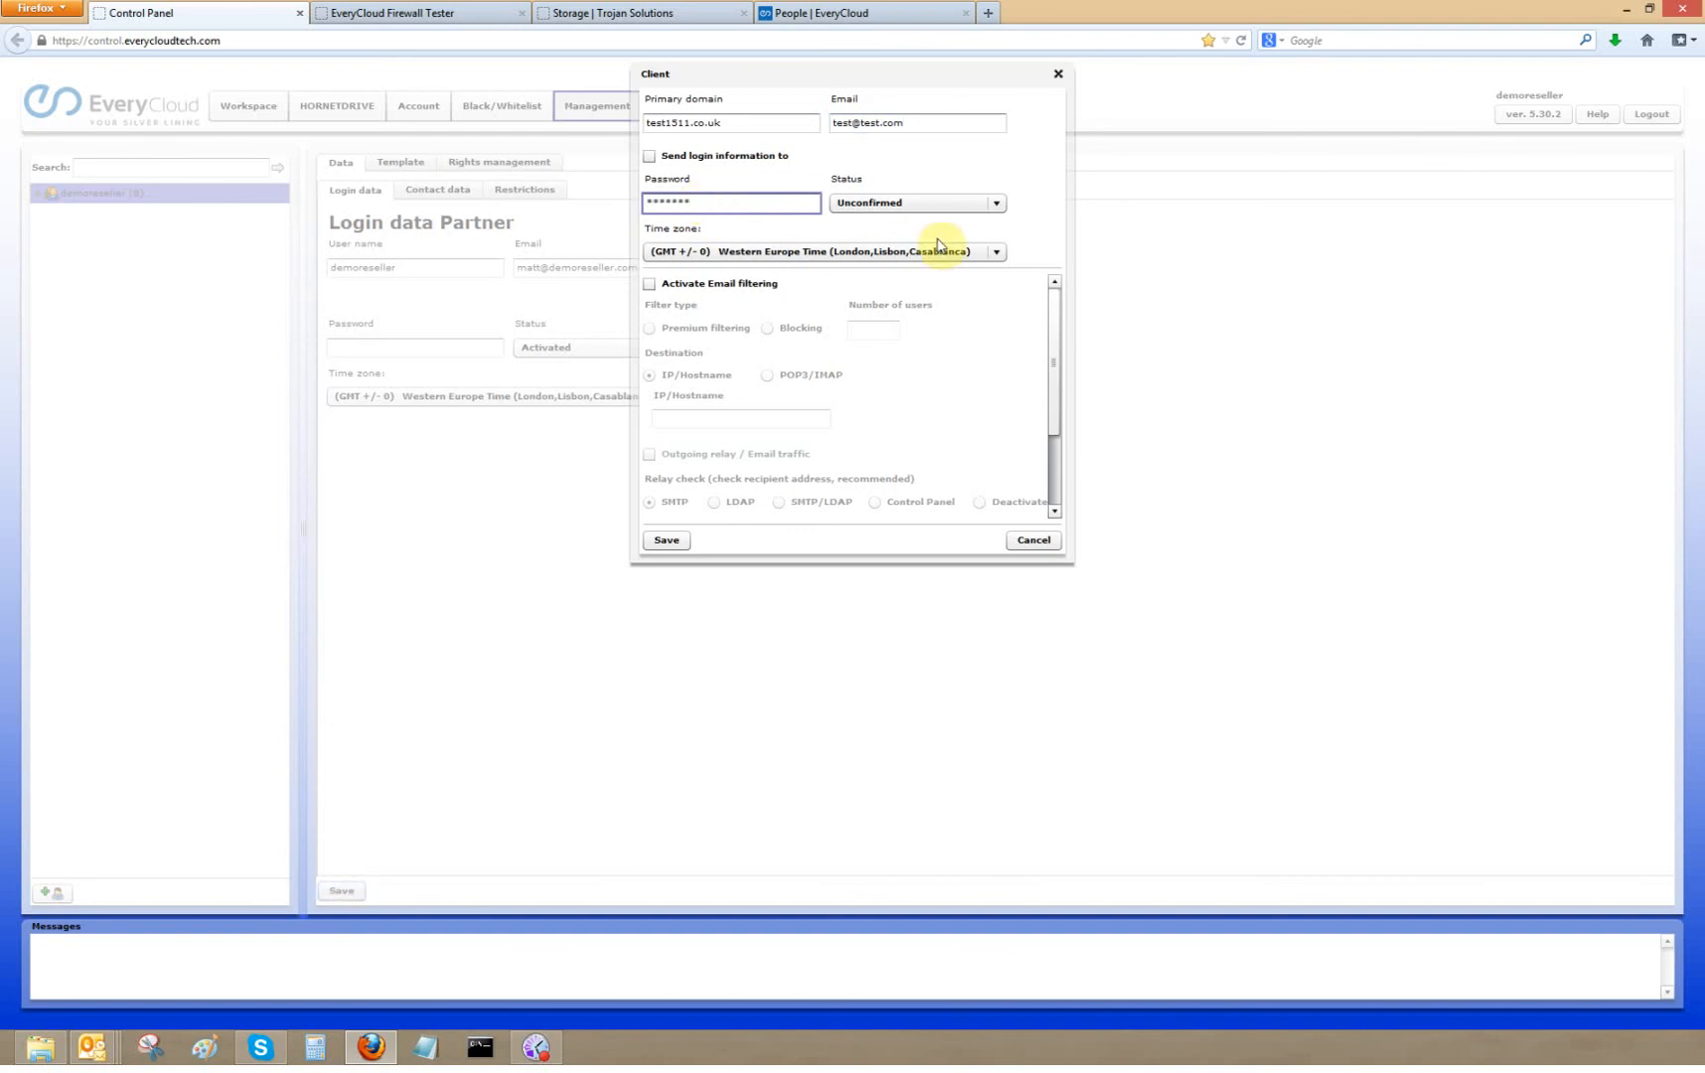
- Choose the GMT +/-0 Western Europe time zone and activate email filtering with Premium filtering
click(876, 256)
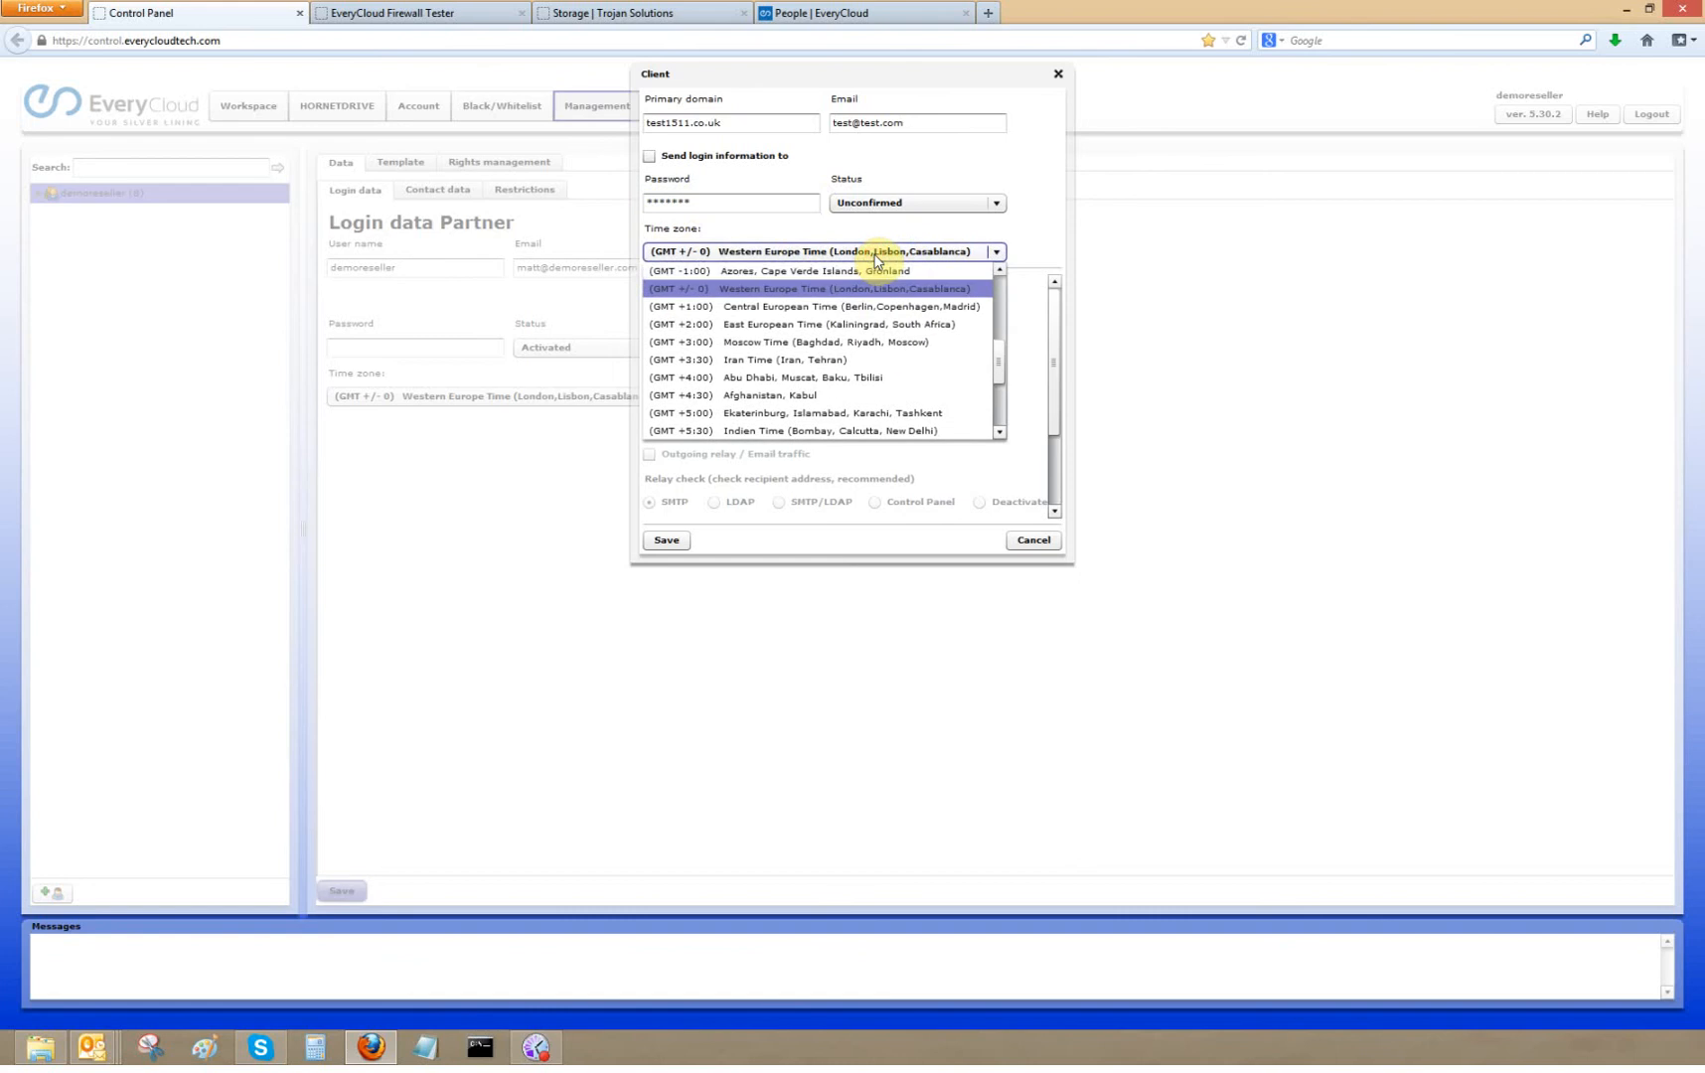
click(852, 289)
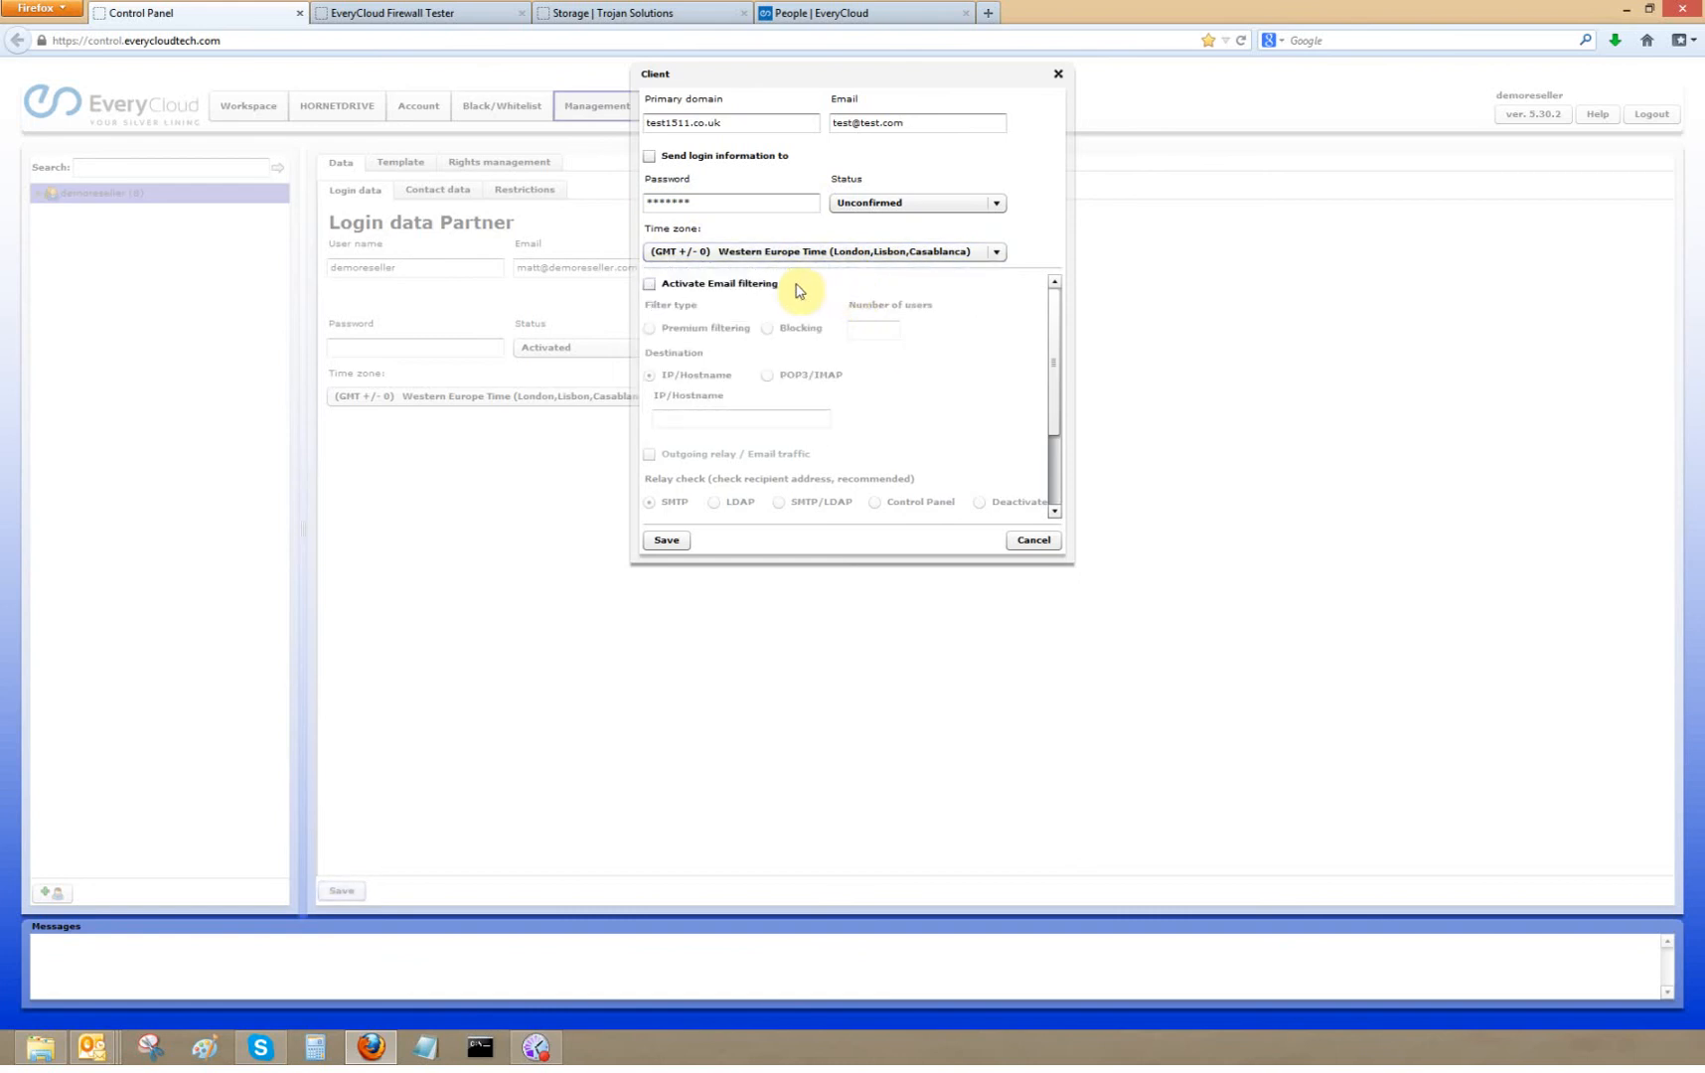
click(651, 286)
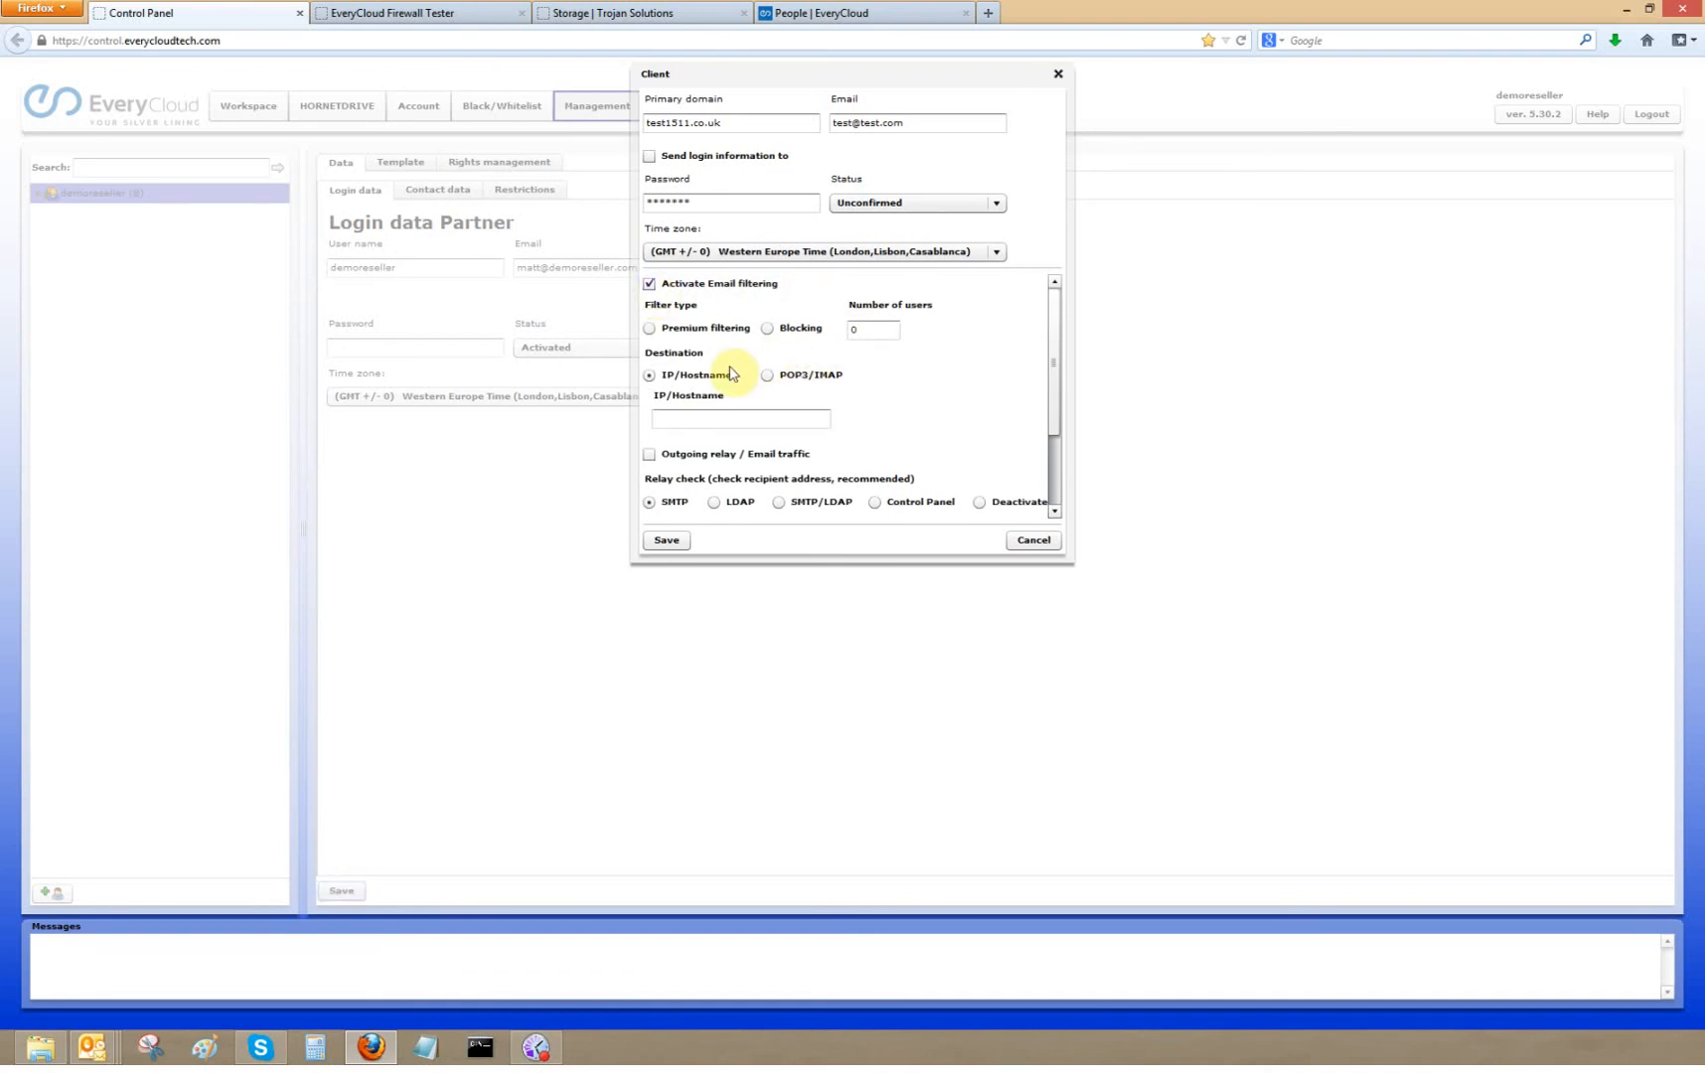
click(648, 329)
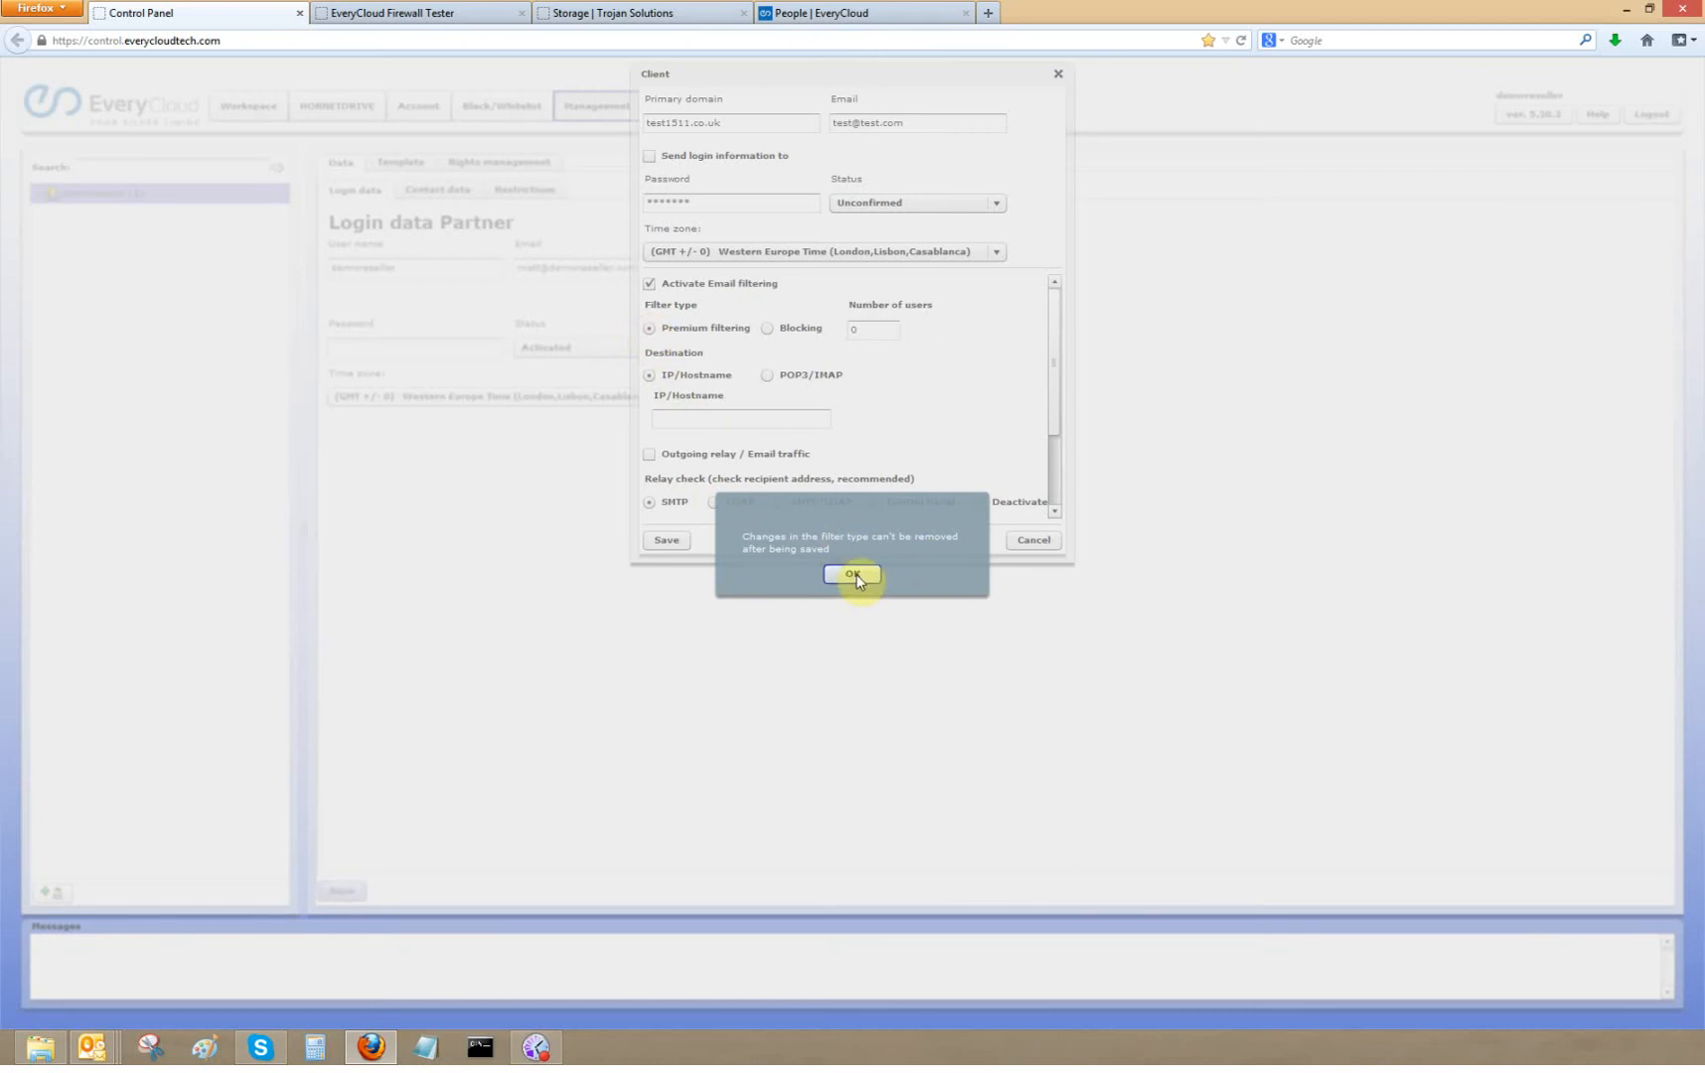
click(861, 574)
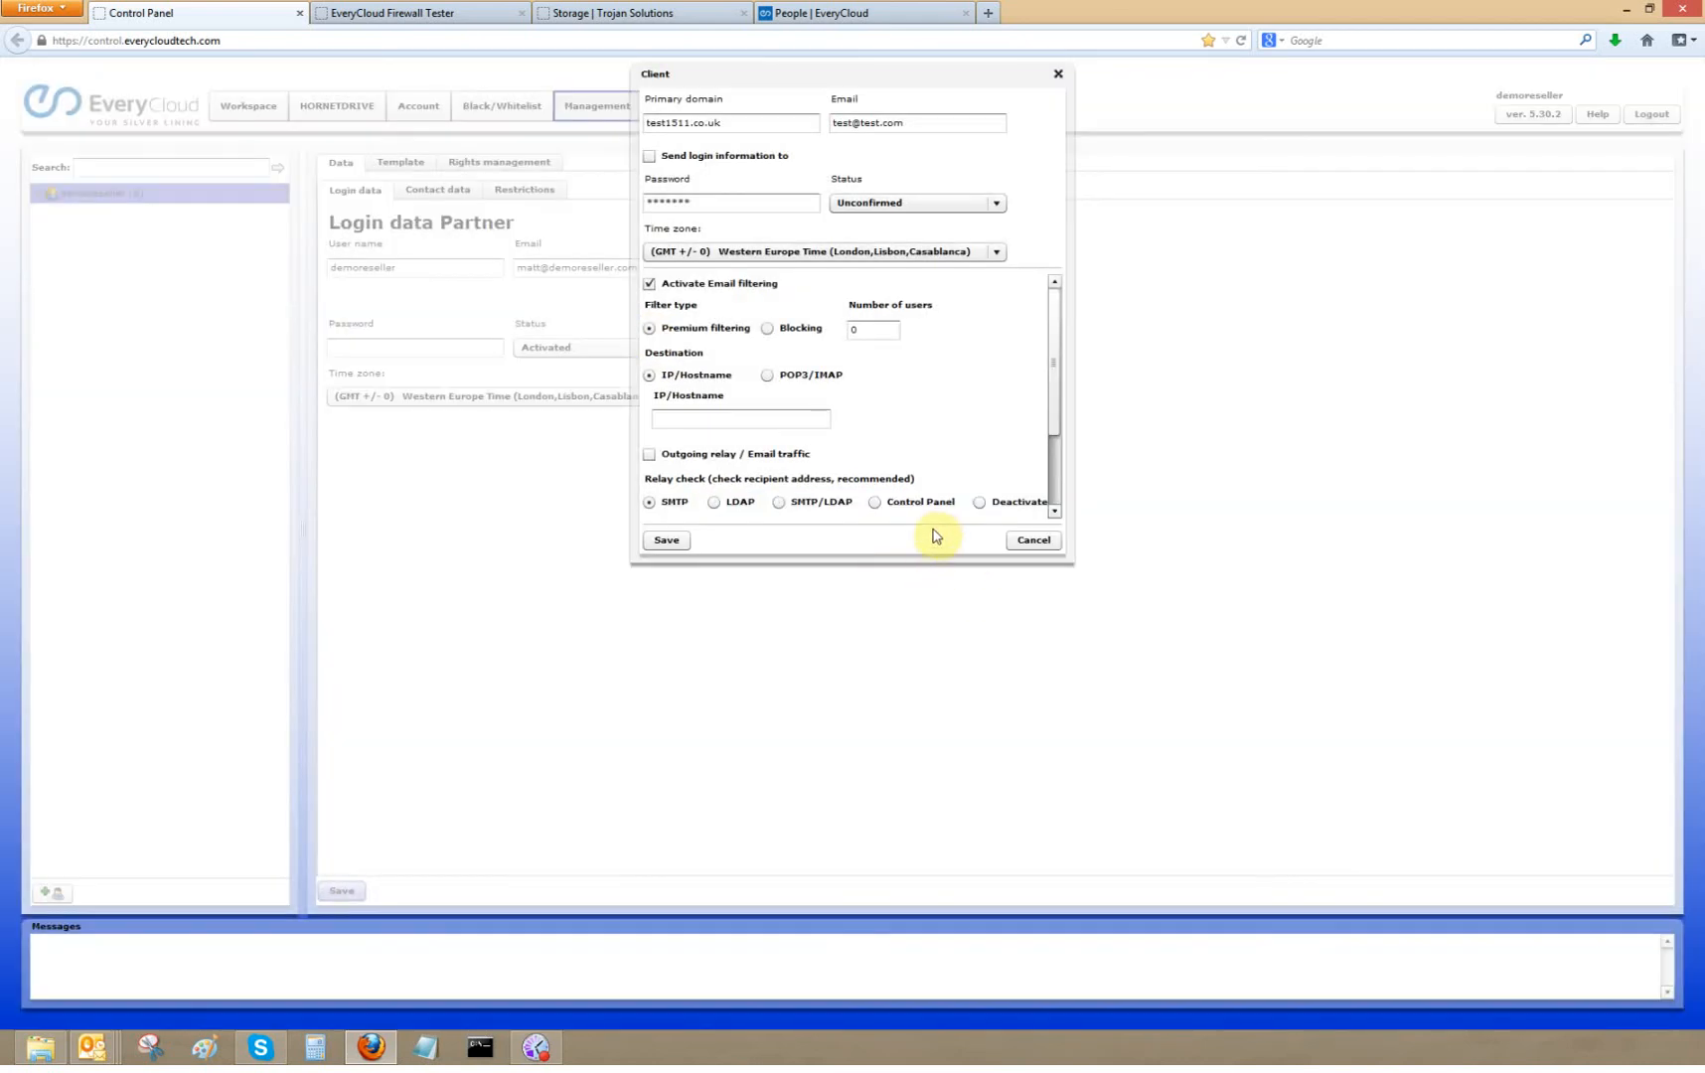
- Set the number of users to 10 and the destination IP/Hostname to 1.1.1.1
click(851, 329)
double_click(851, 329)
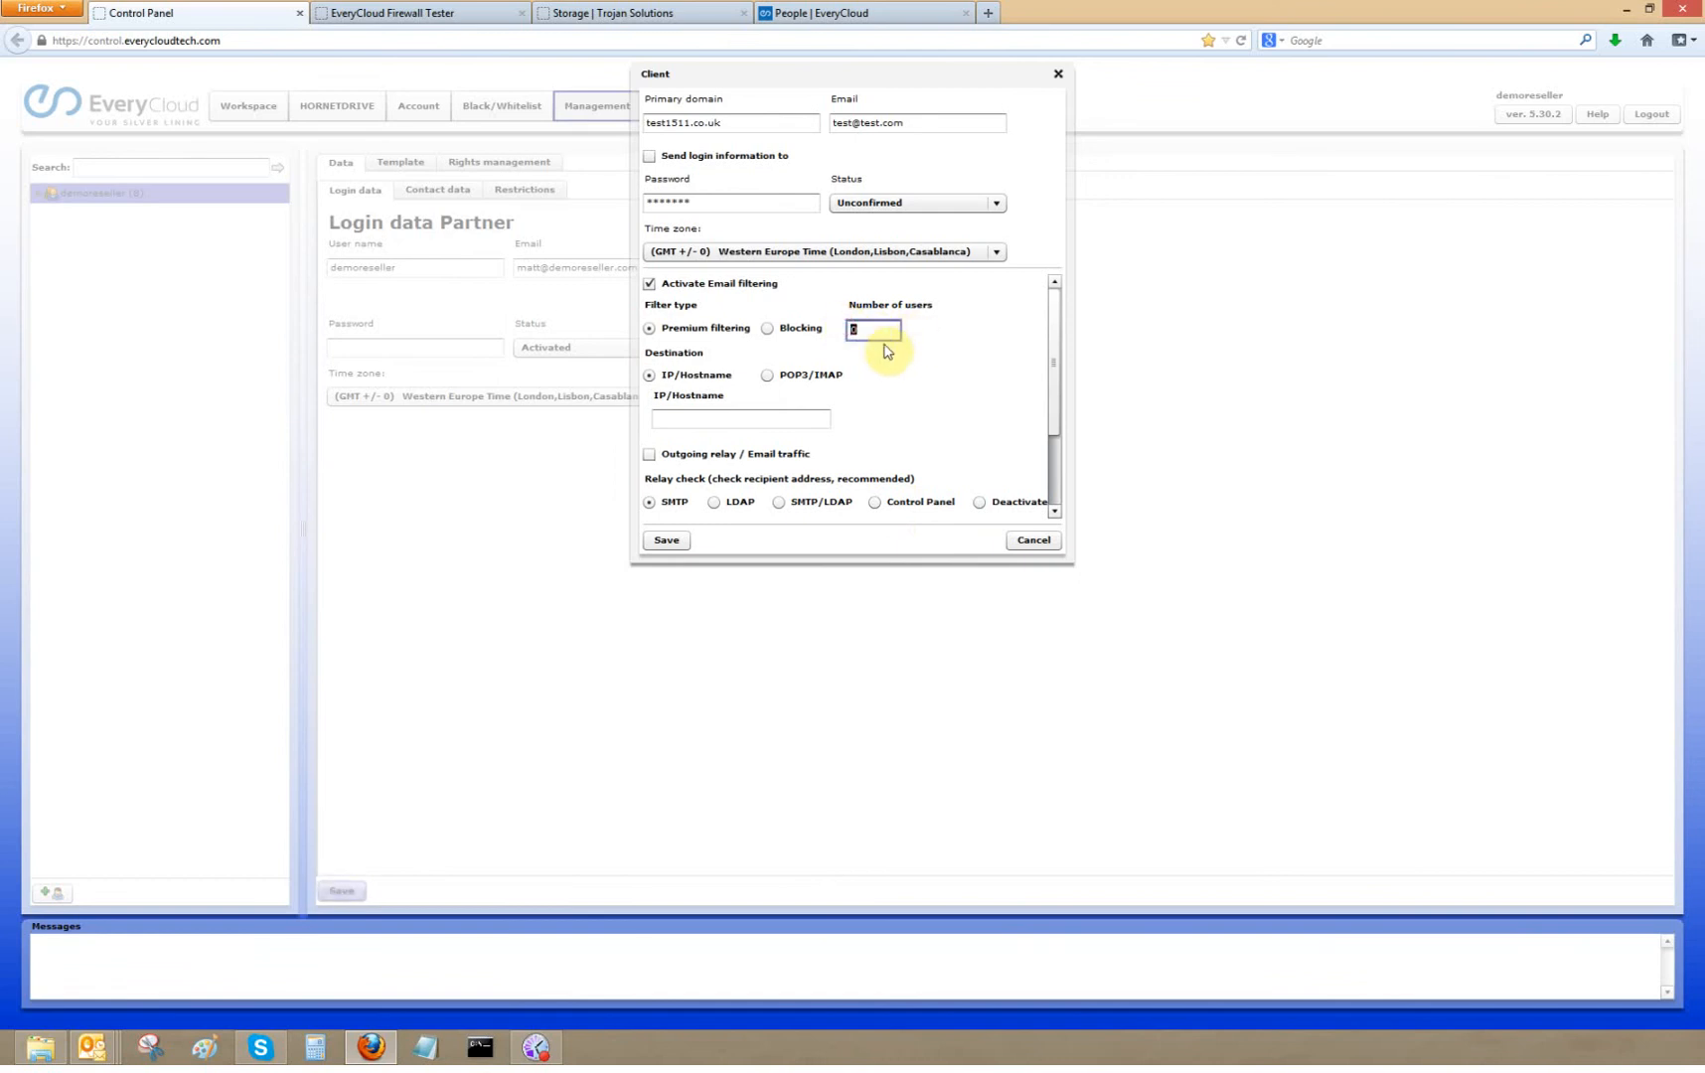
text(10)
click(683, 417)
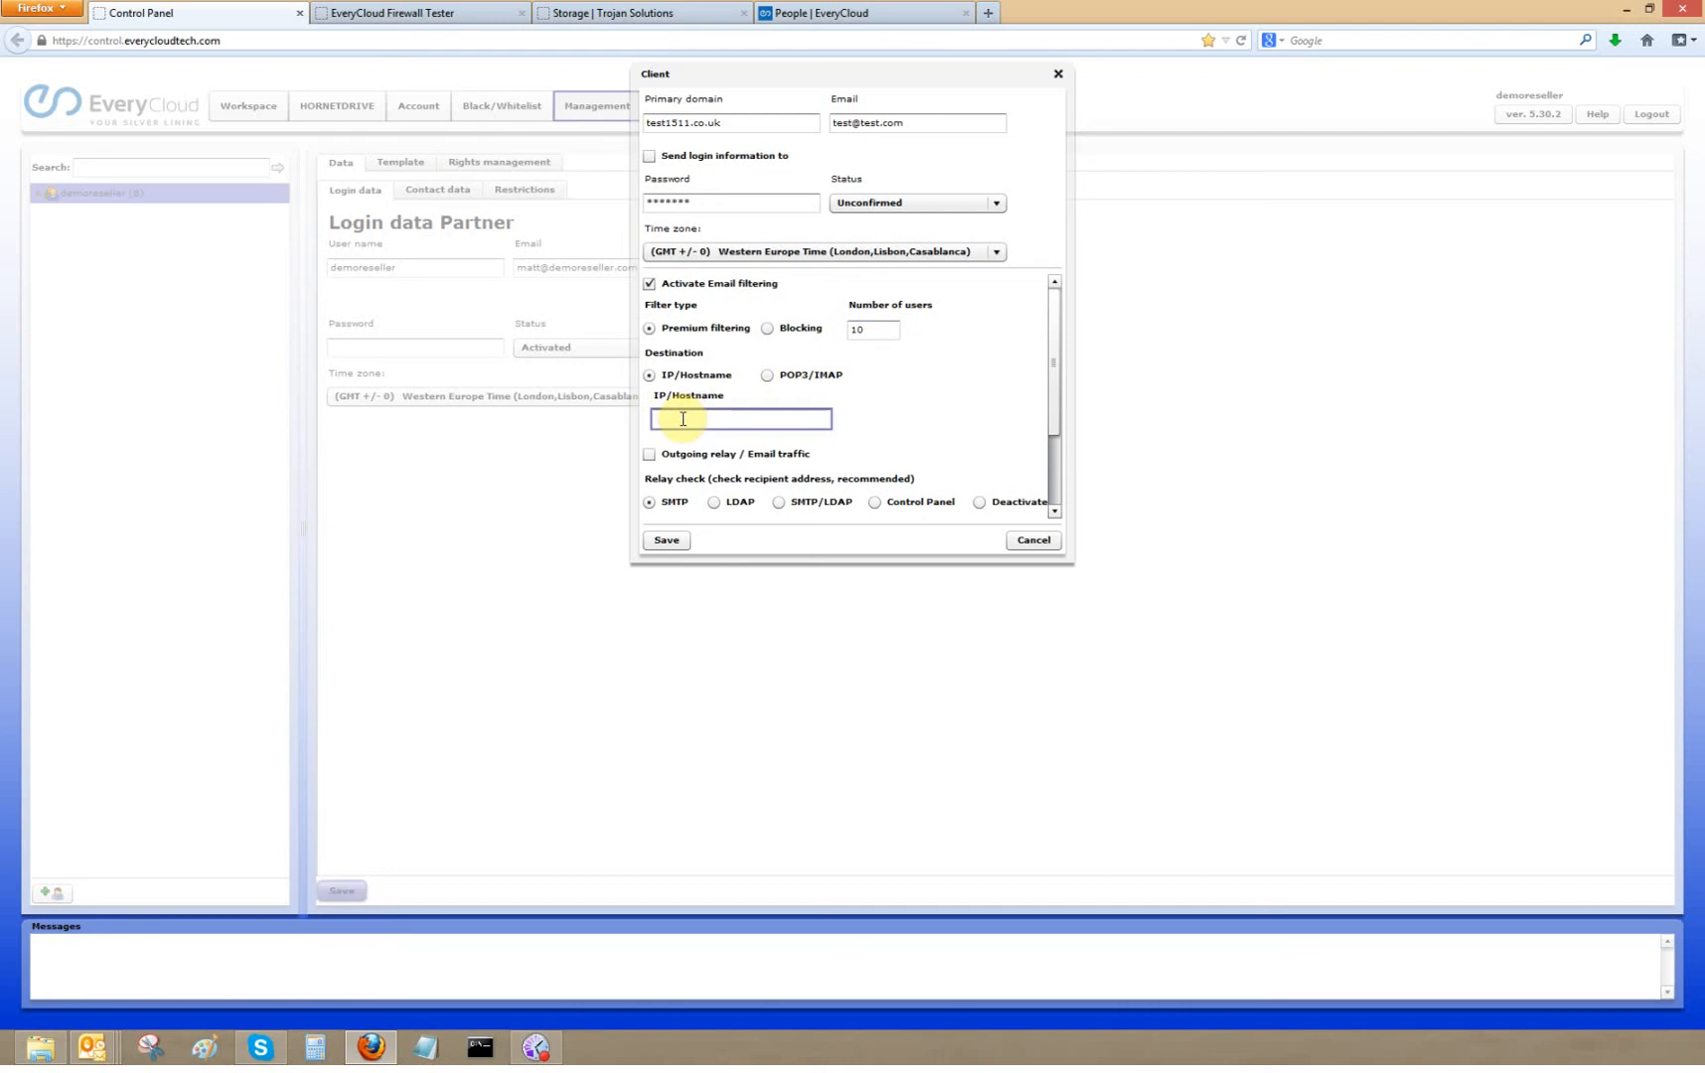
text(1.1.1.1)
- Enable outgoing relay / email traffic with relay host 1.1.1.1
click(1052, 355)
drag(1054, 388, 1051, 407)
click(651, 378)
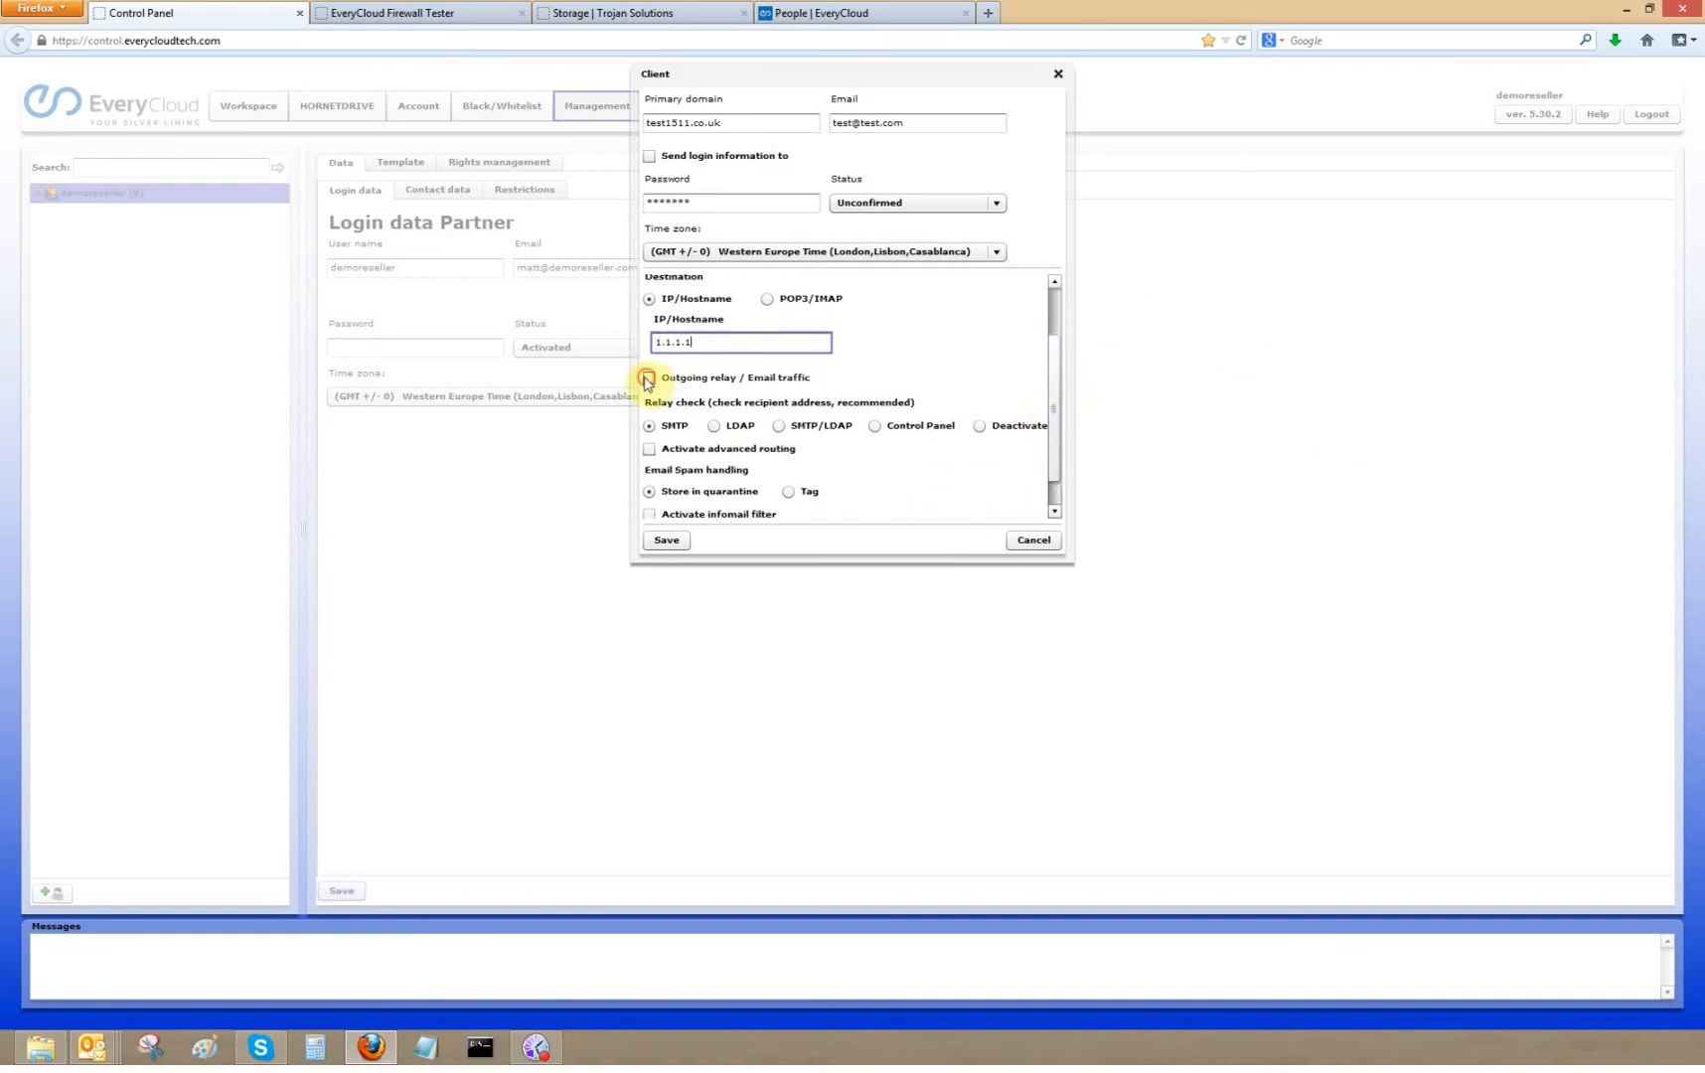
click(698, 401)
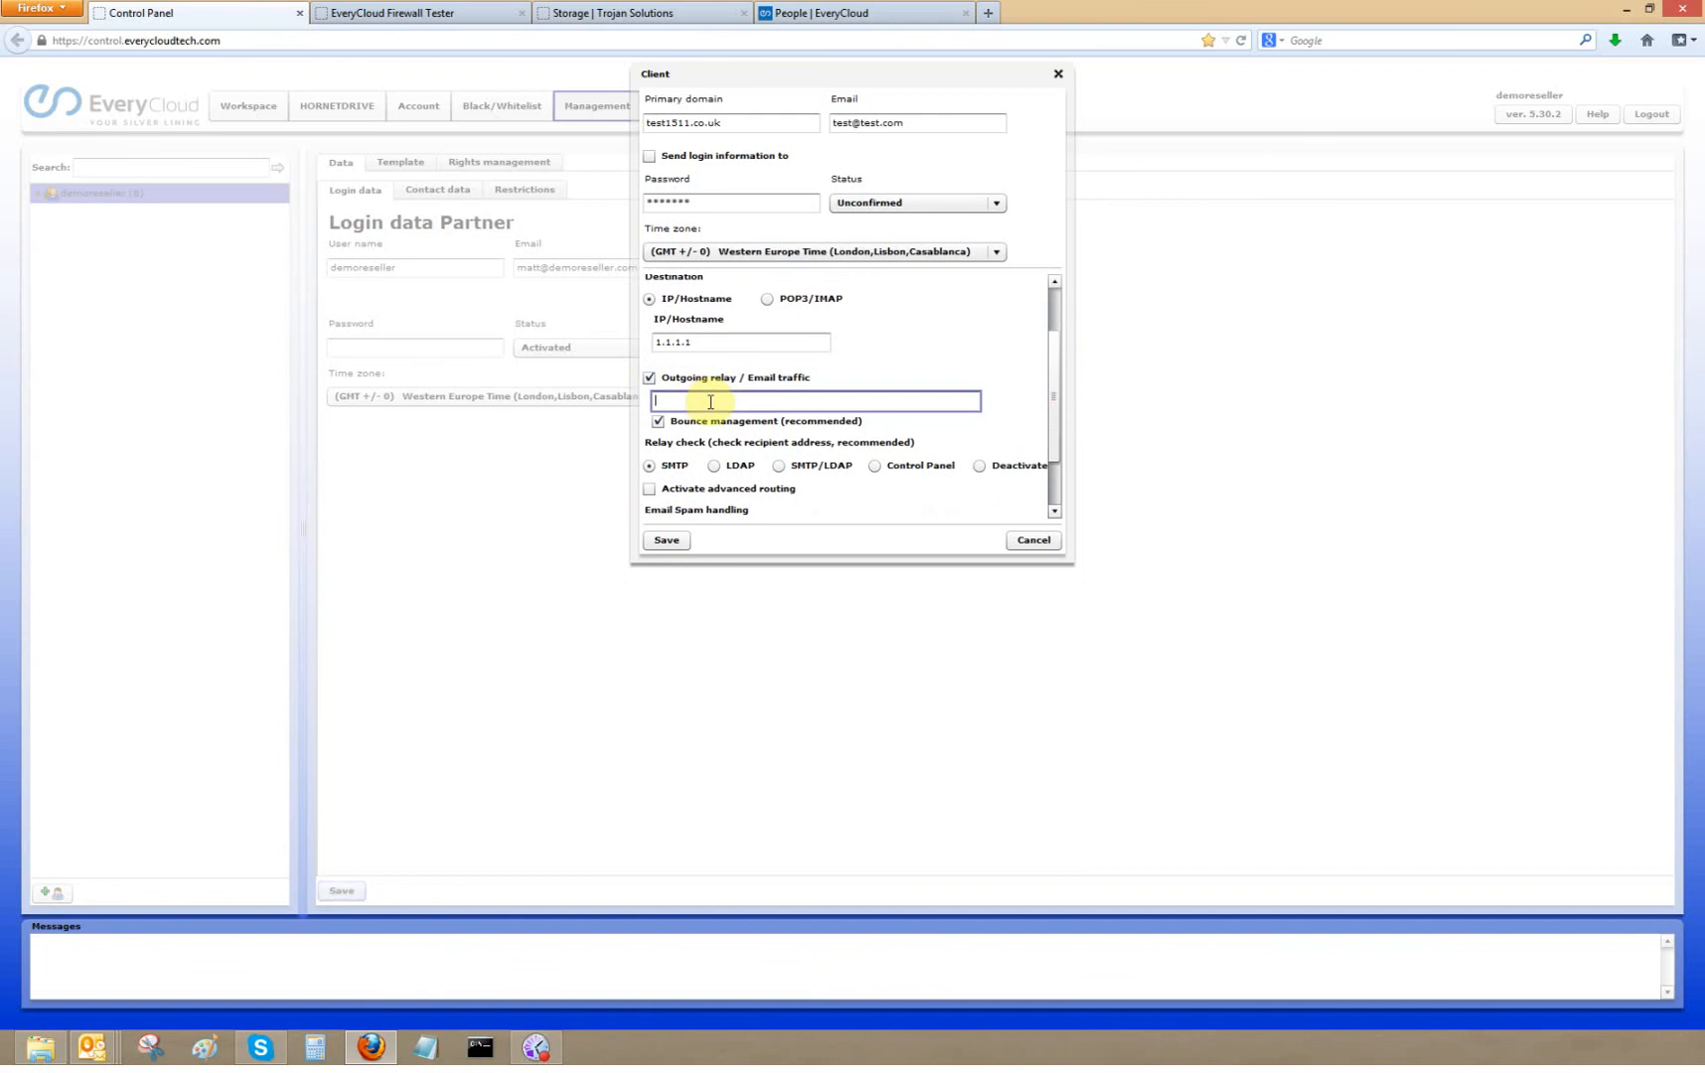
text(1.1.1.1)
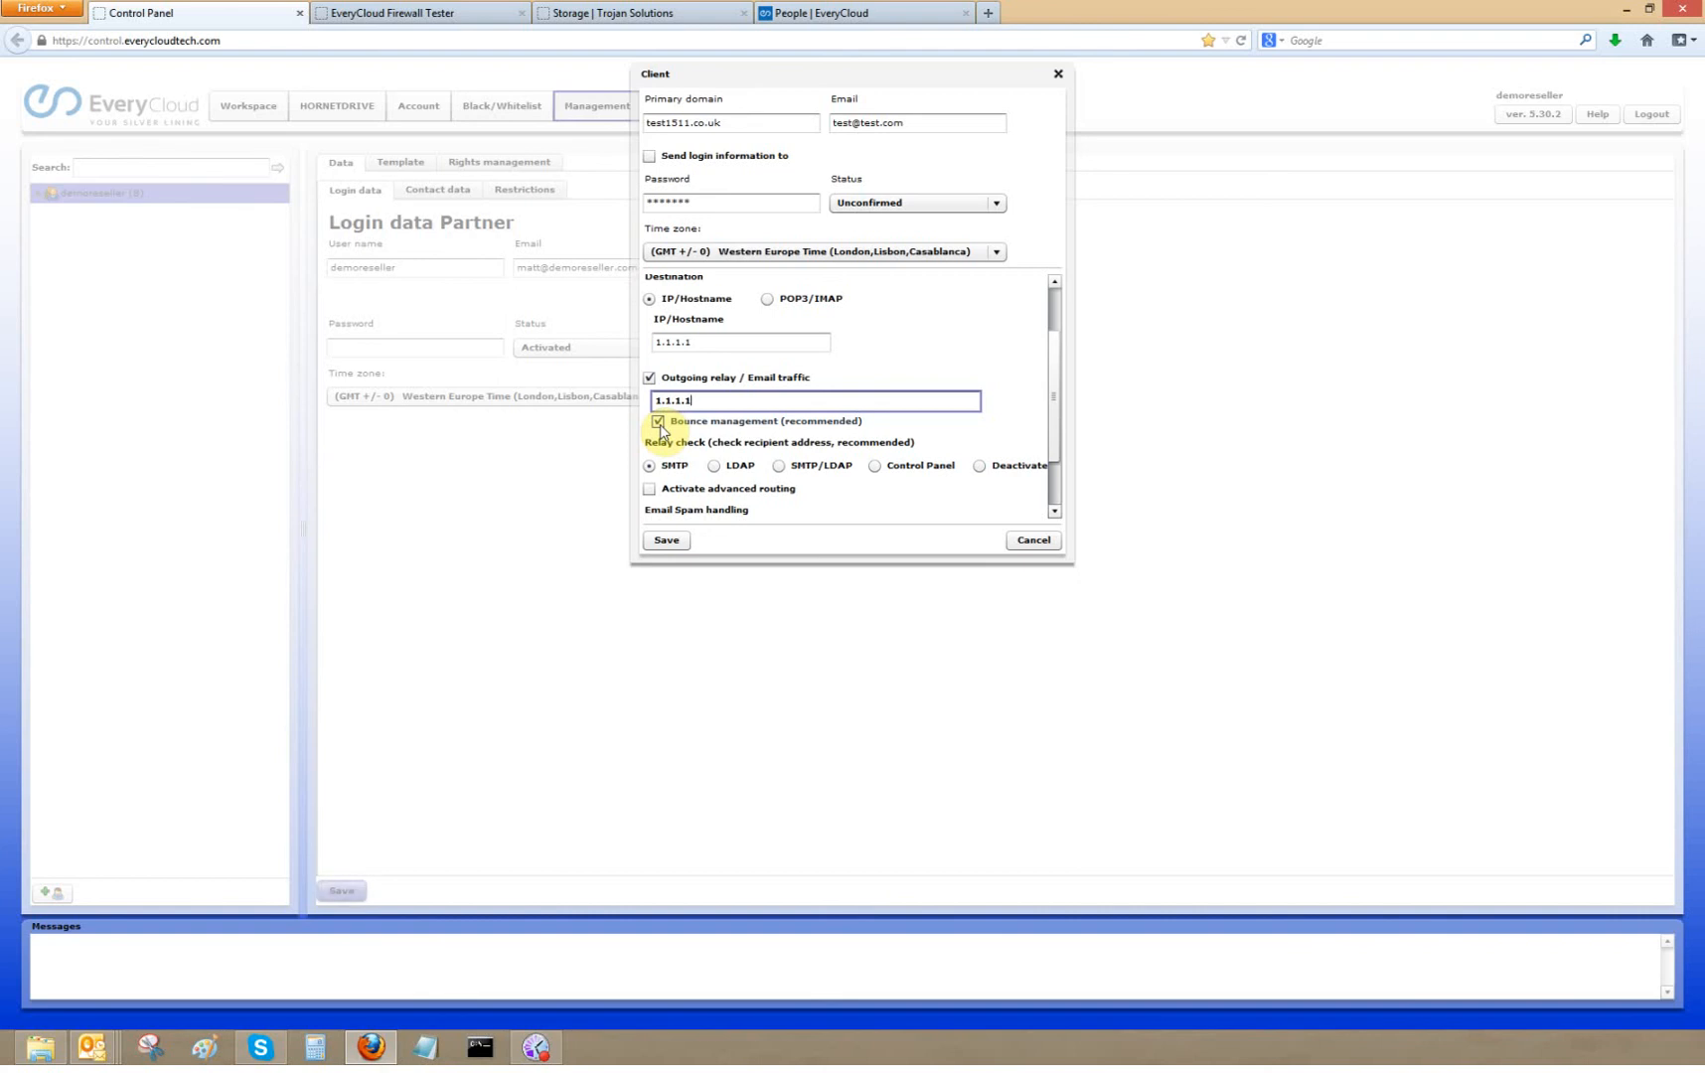
- Activate advanced routing for the new client
drag(1057, 385, 1057, 429)
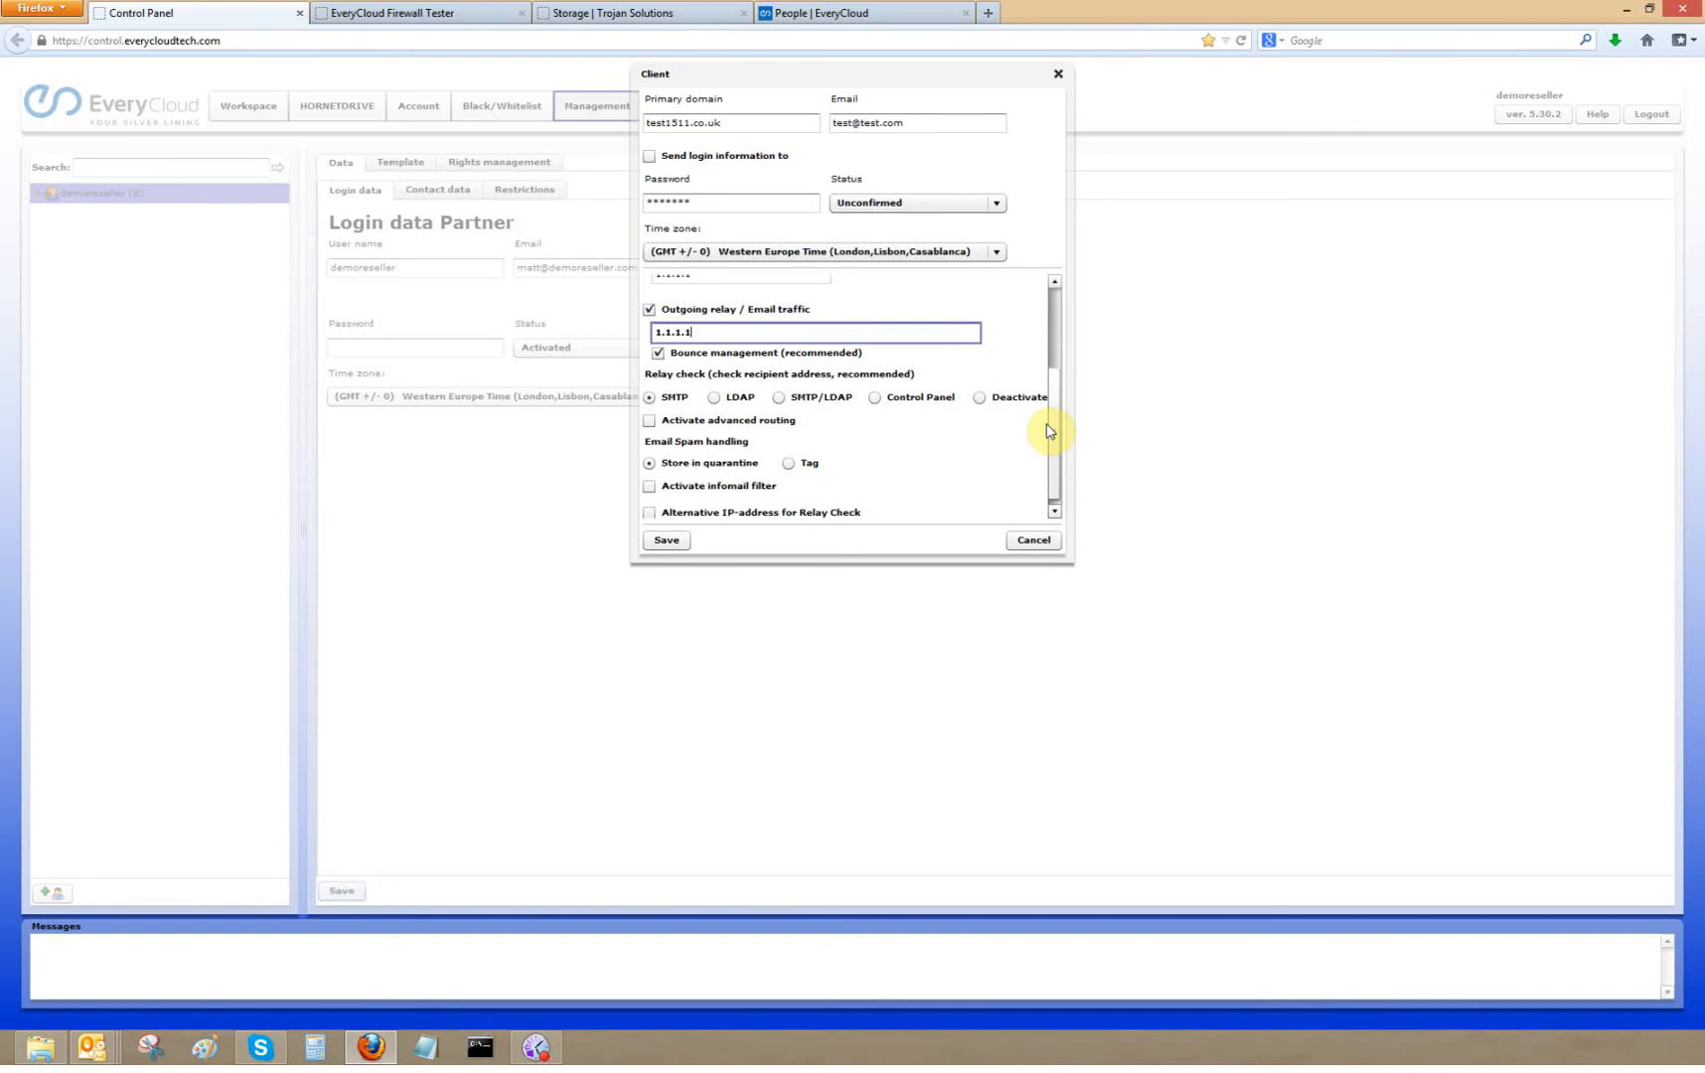
drag(1056, 382, 1043, 284)
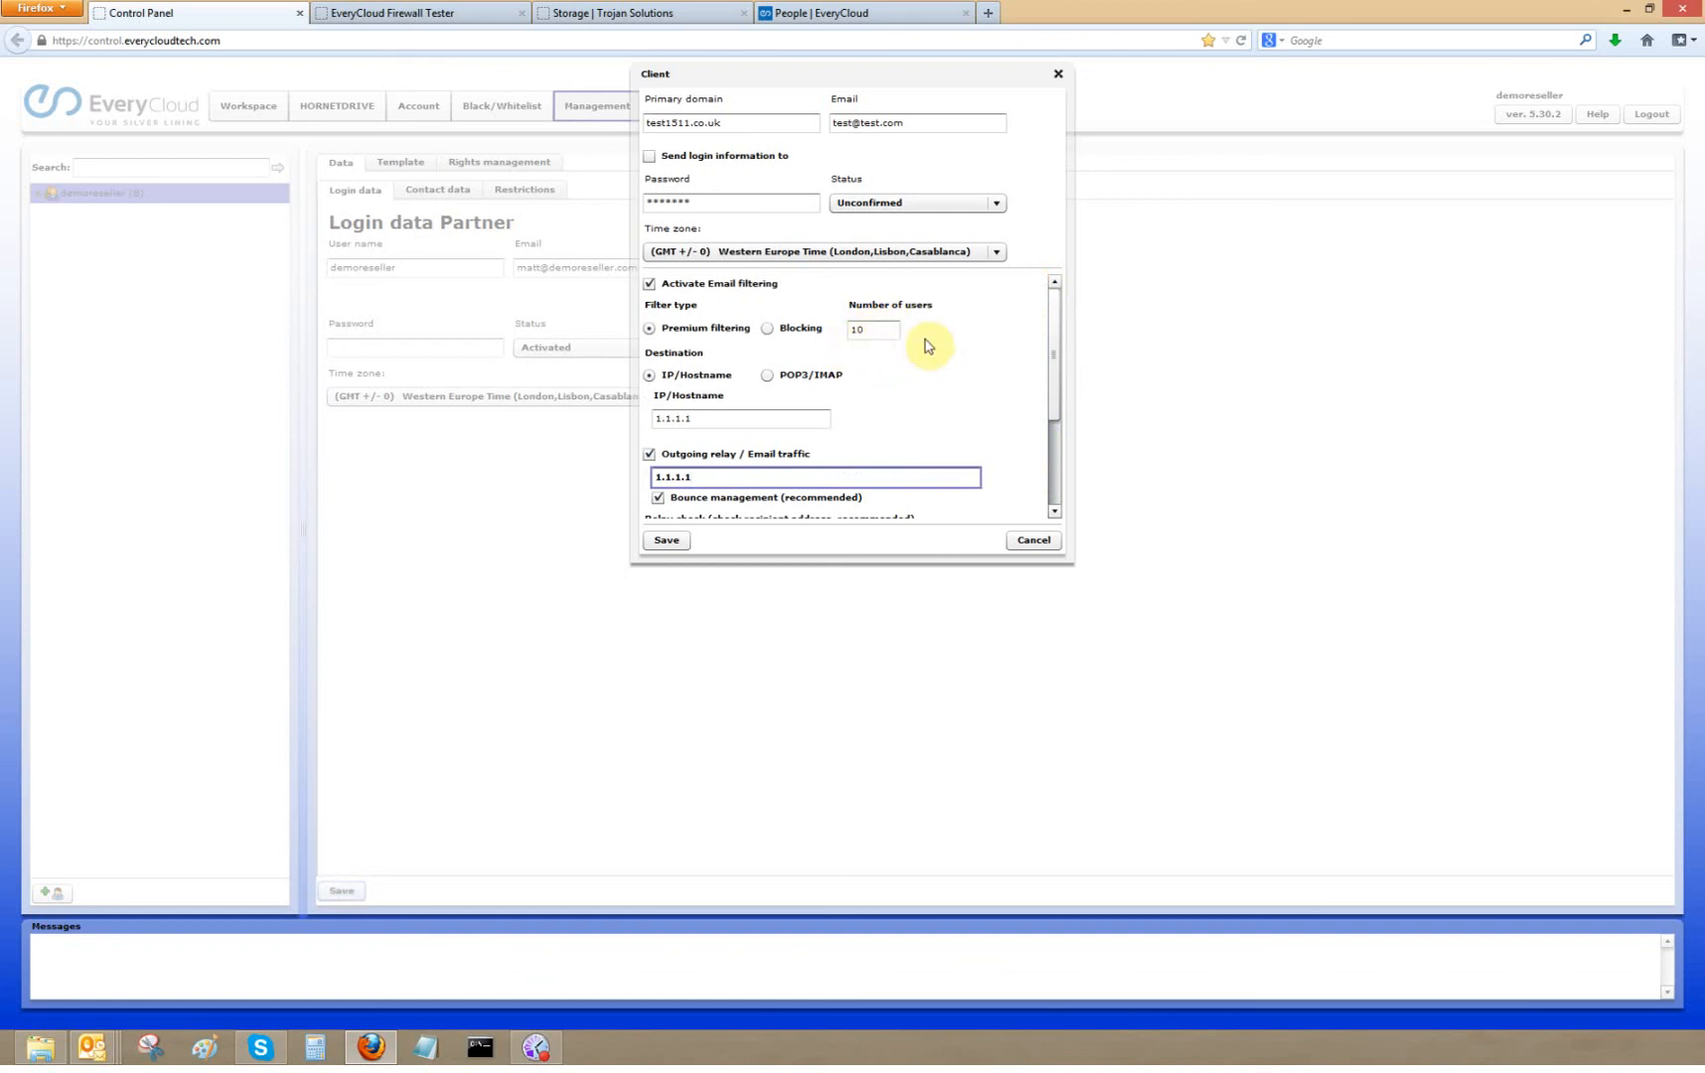
drag(1058, 345, 1058, 449)
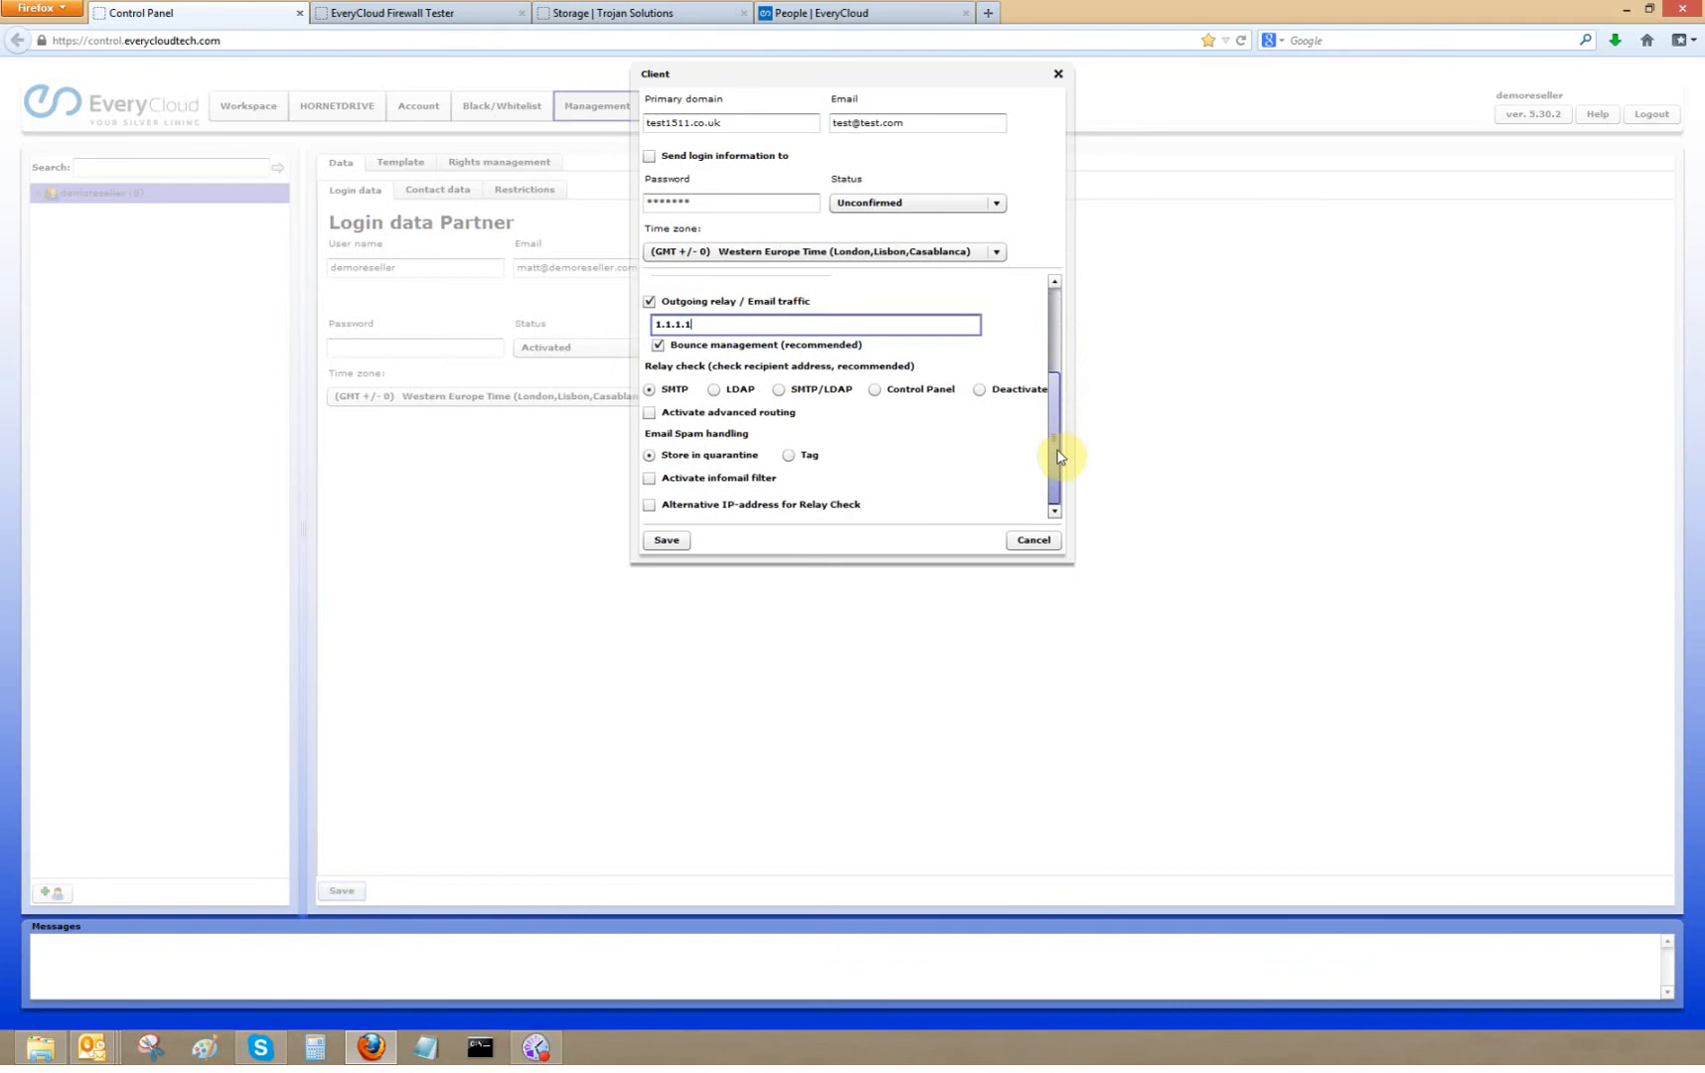
click(649, 412)
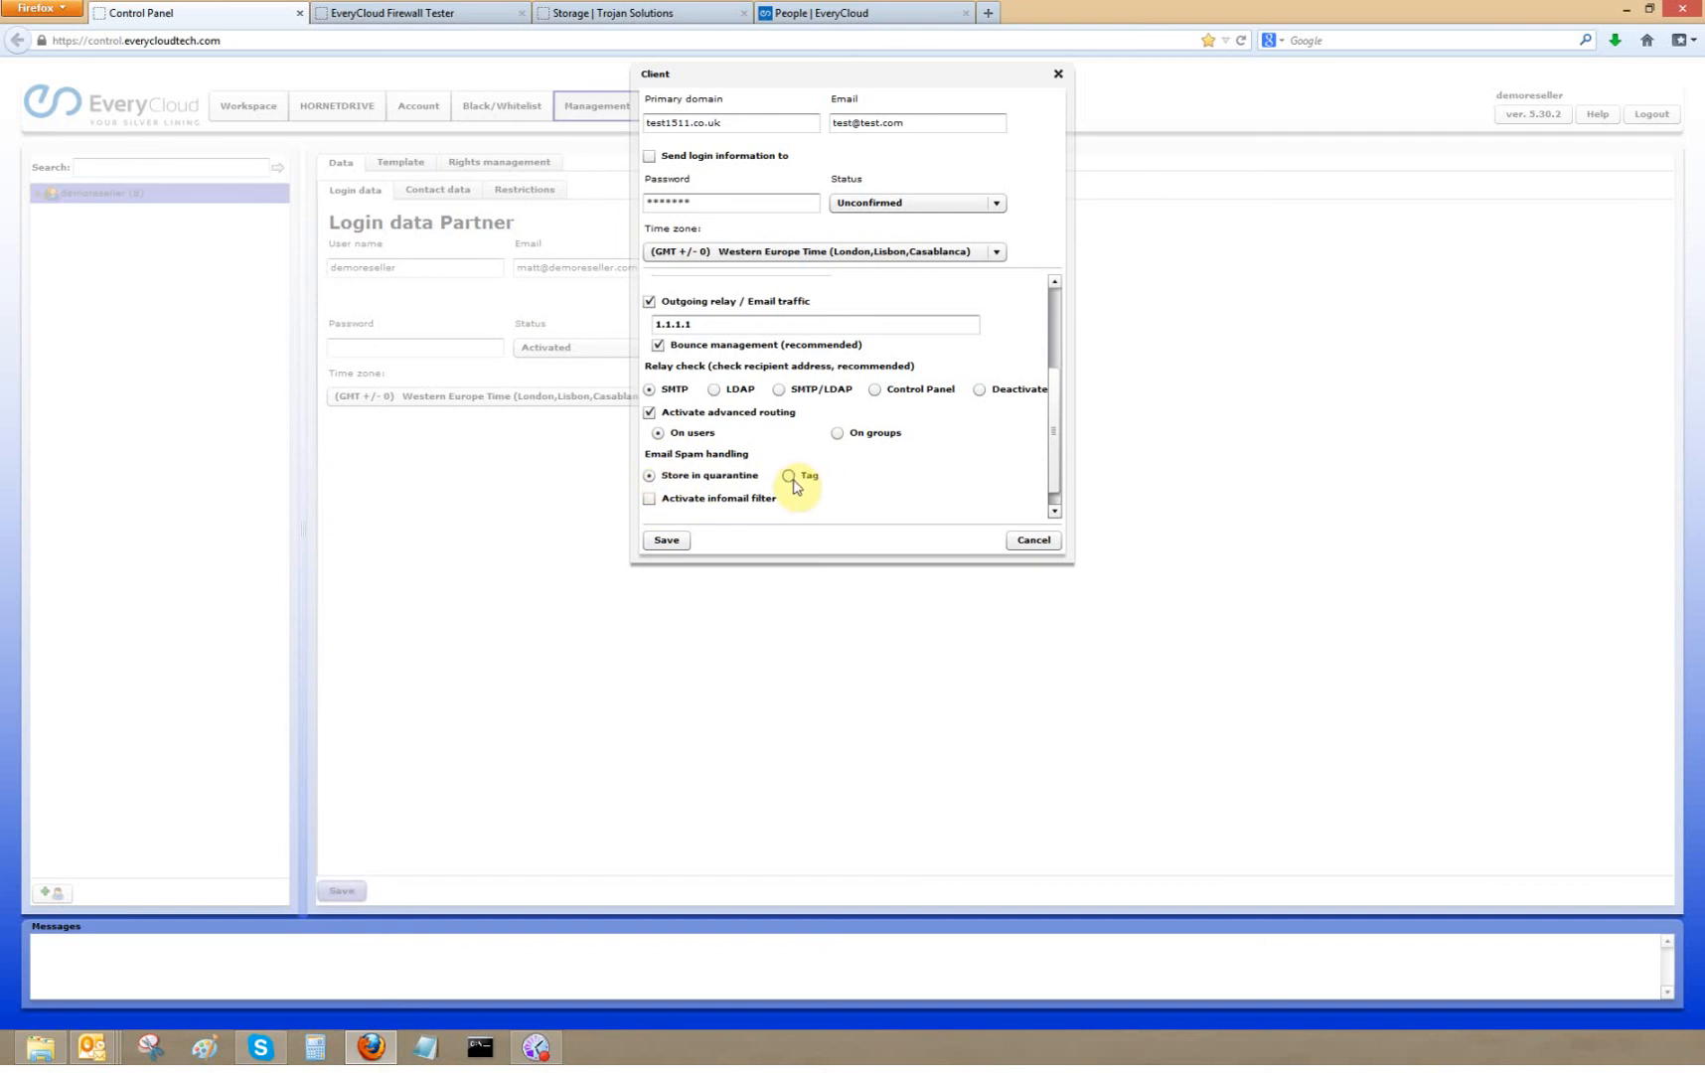
- Activate the infomail filter and allow users to turn infomail on/off
drag(1053, 431, 1051, 486)
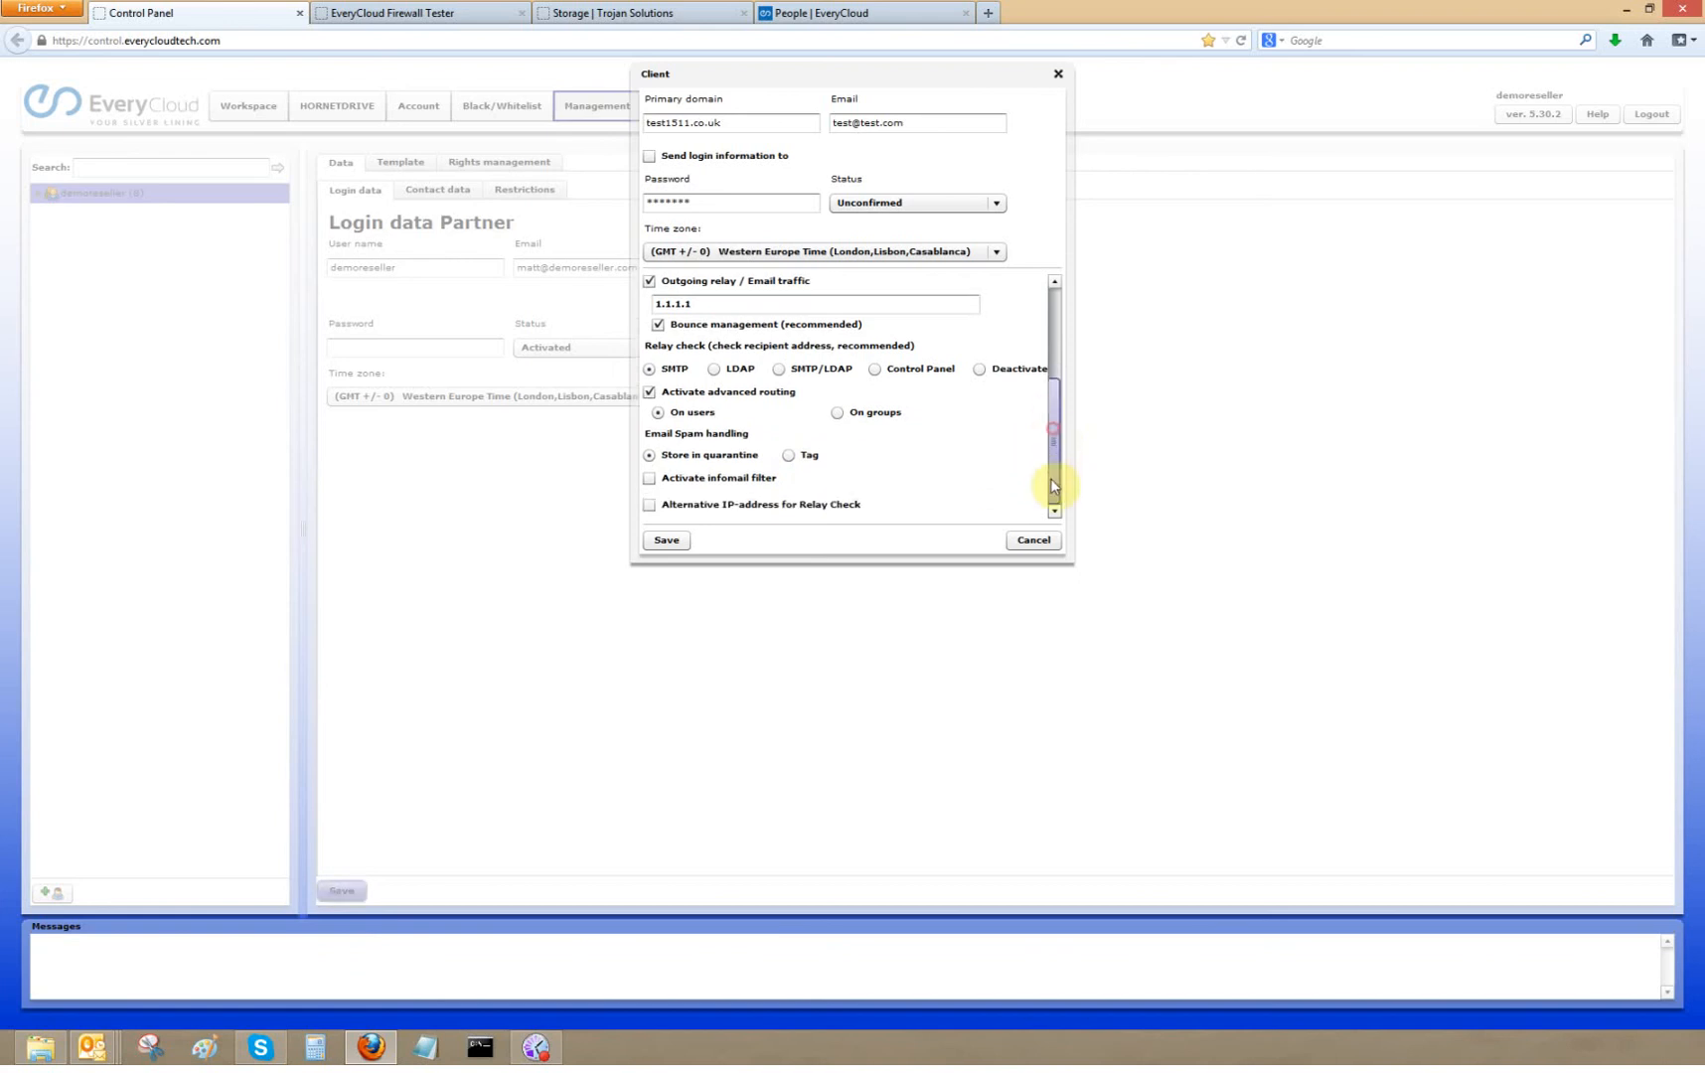
click(649, 479)
drag(1057, 461, 1050, 499)
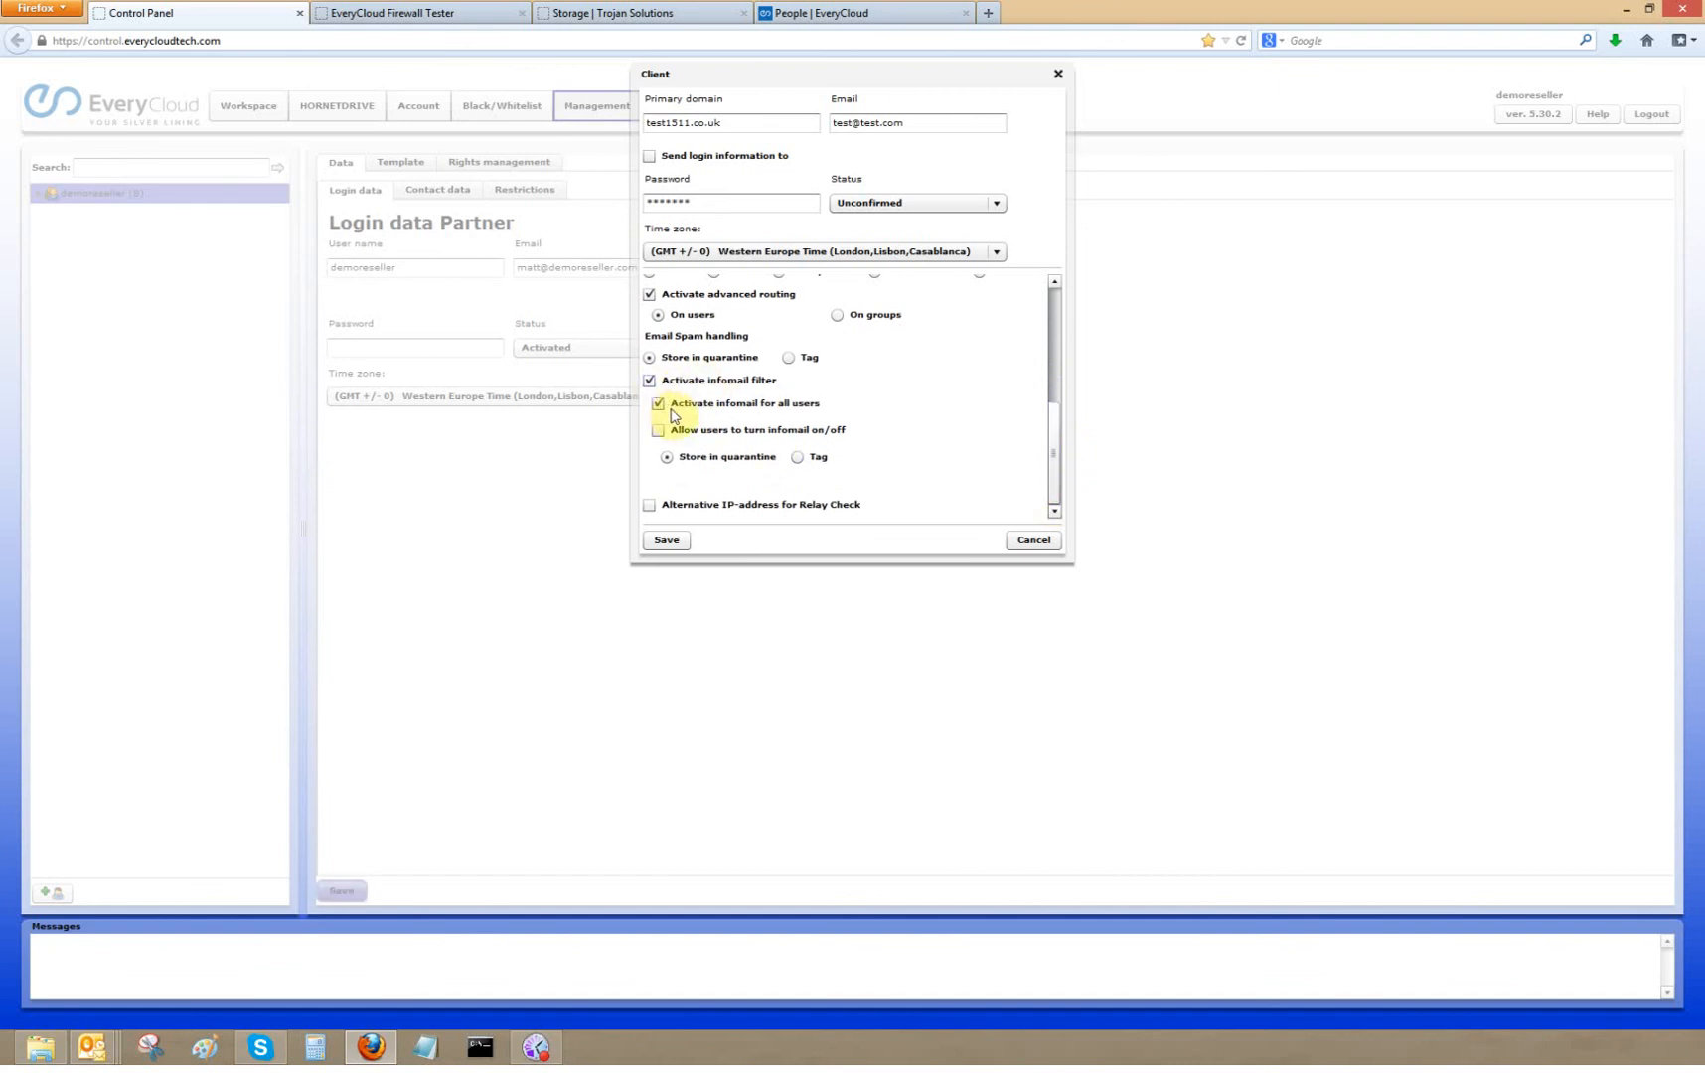
click(658, 431)
click(659, 431)
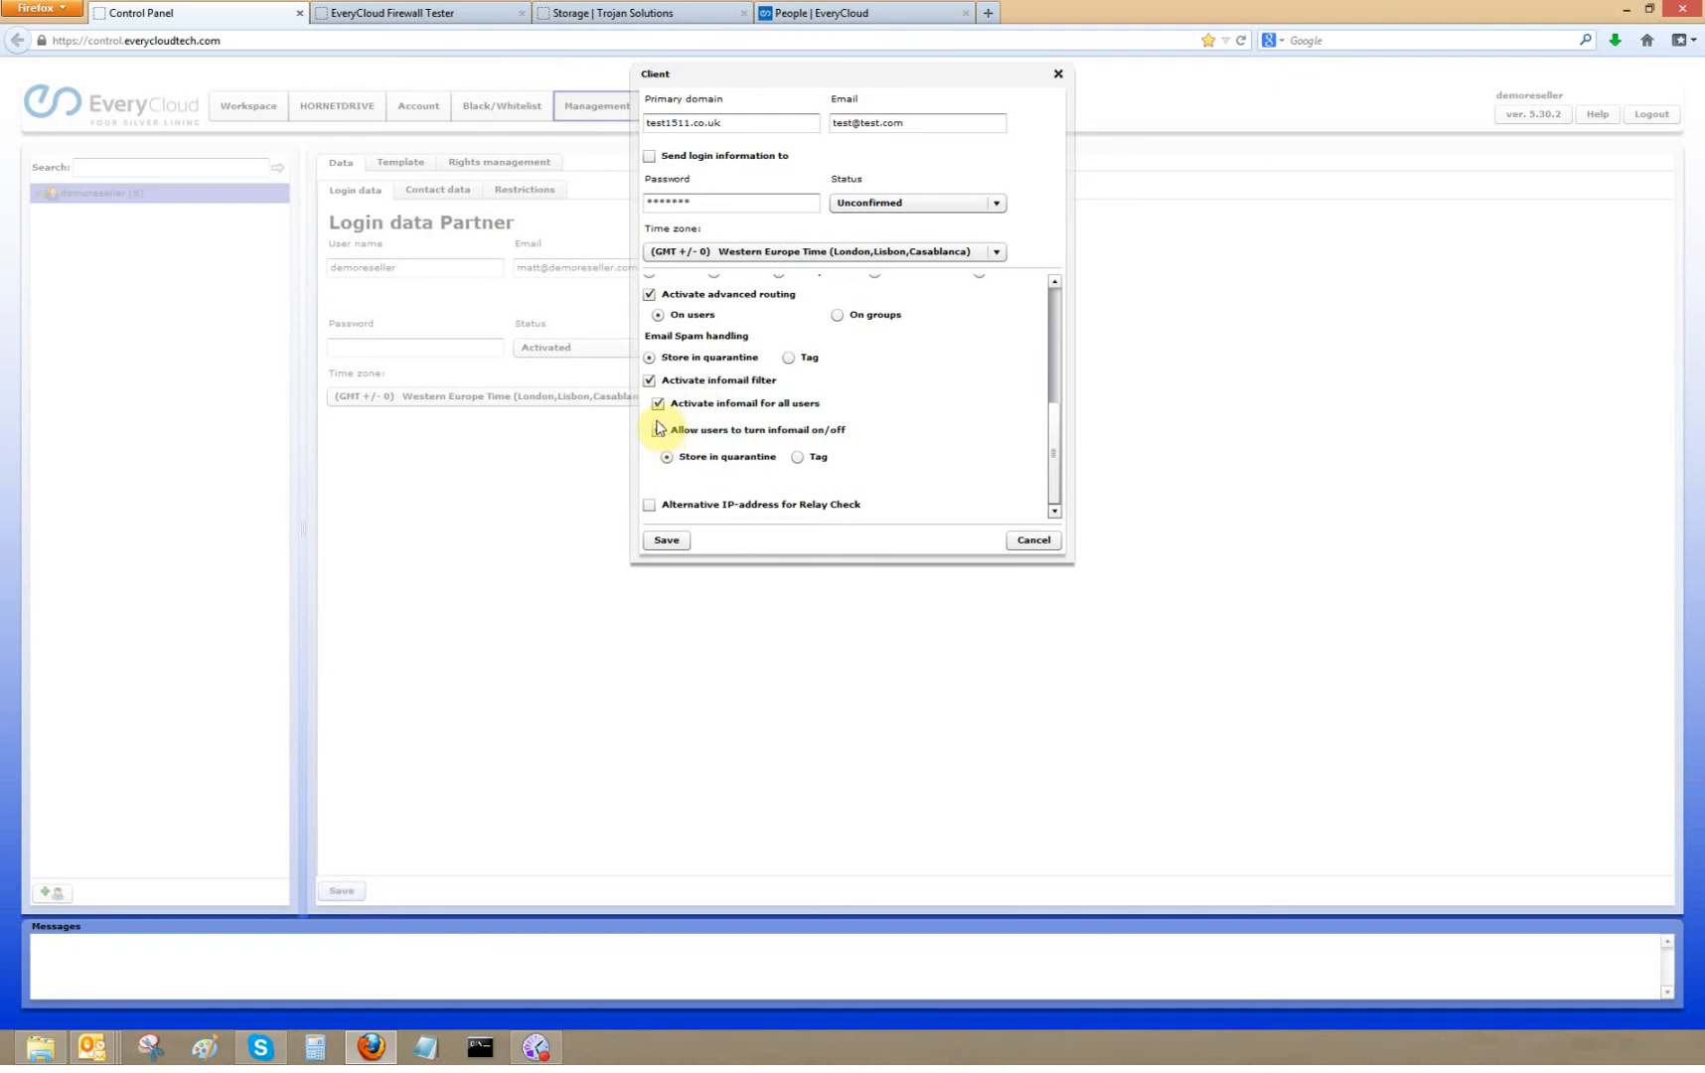
click(659, 432)
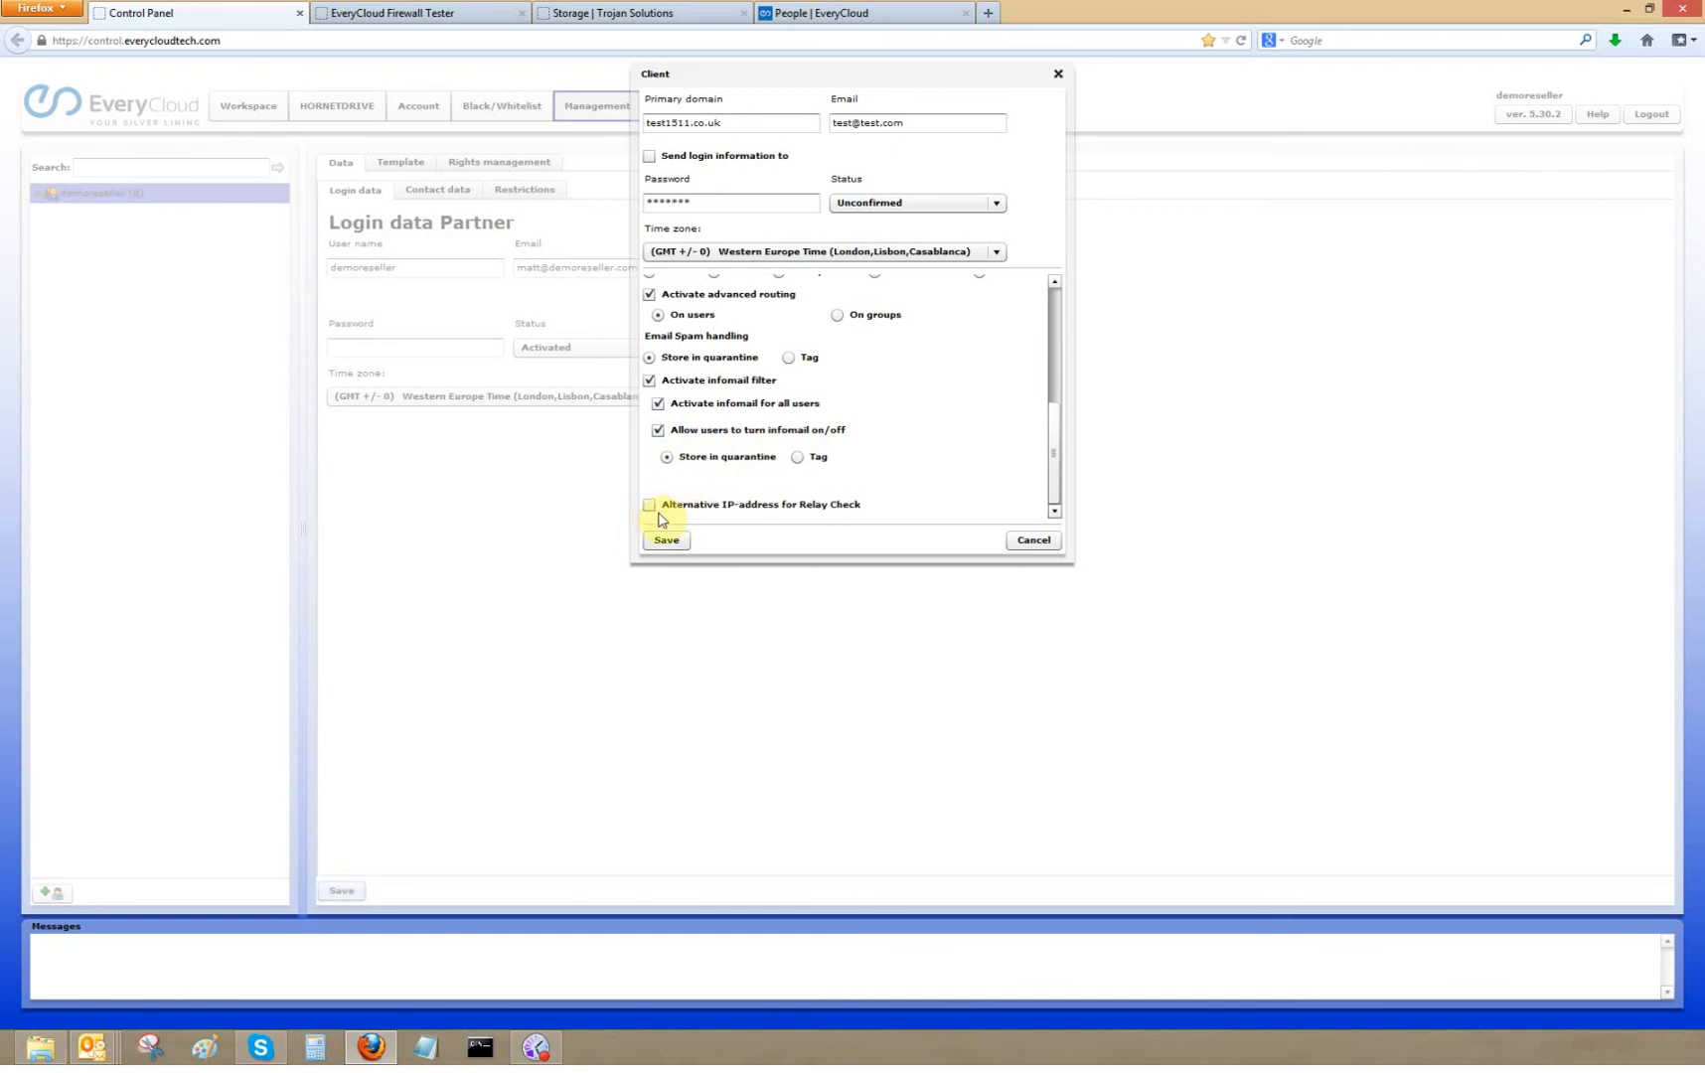
- Save the new client and select test1511.co.uk under demoreseller
click(675, 541)
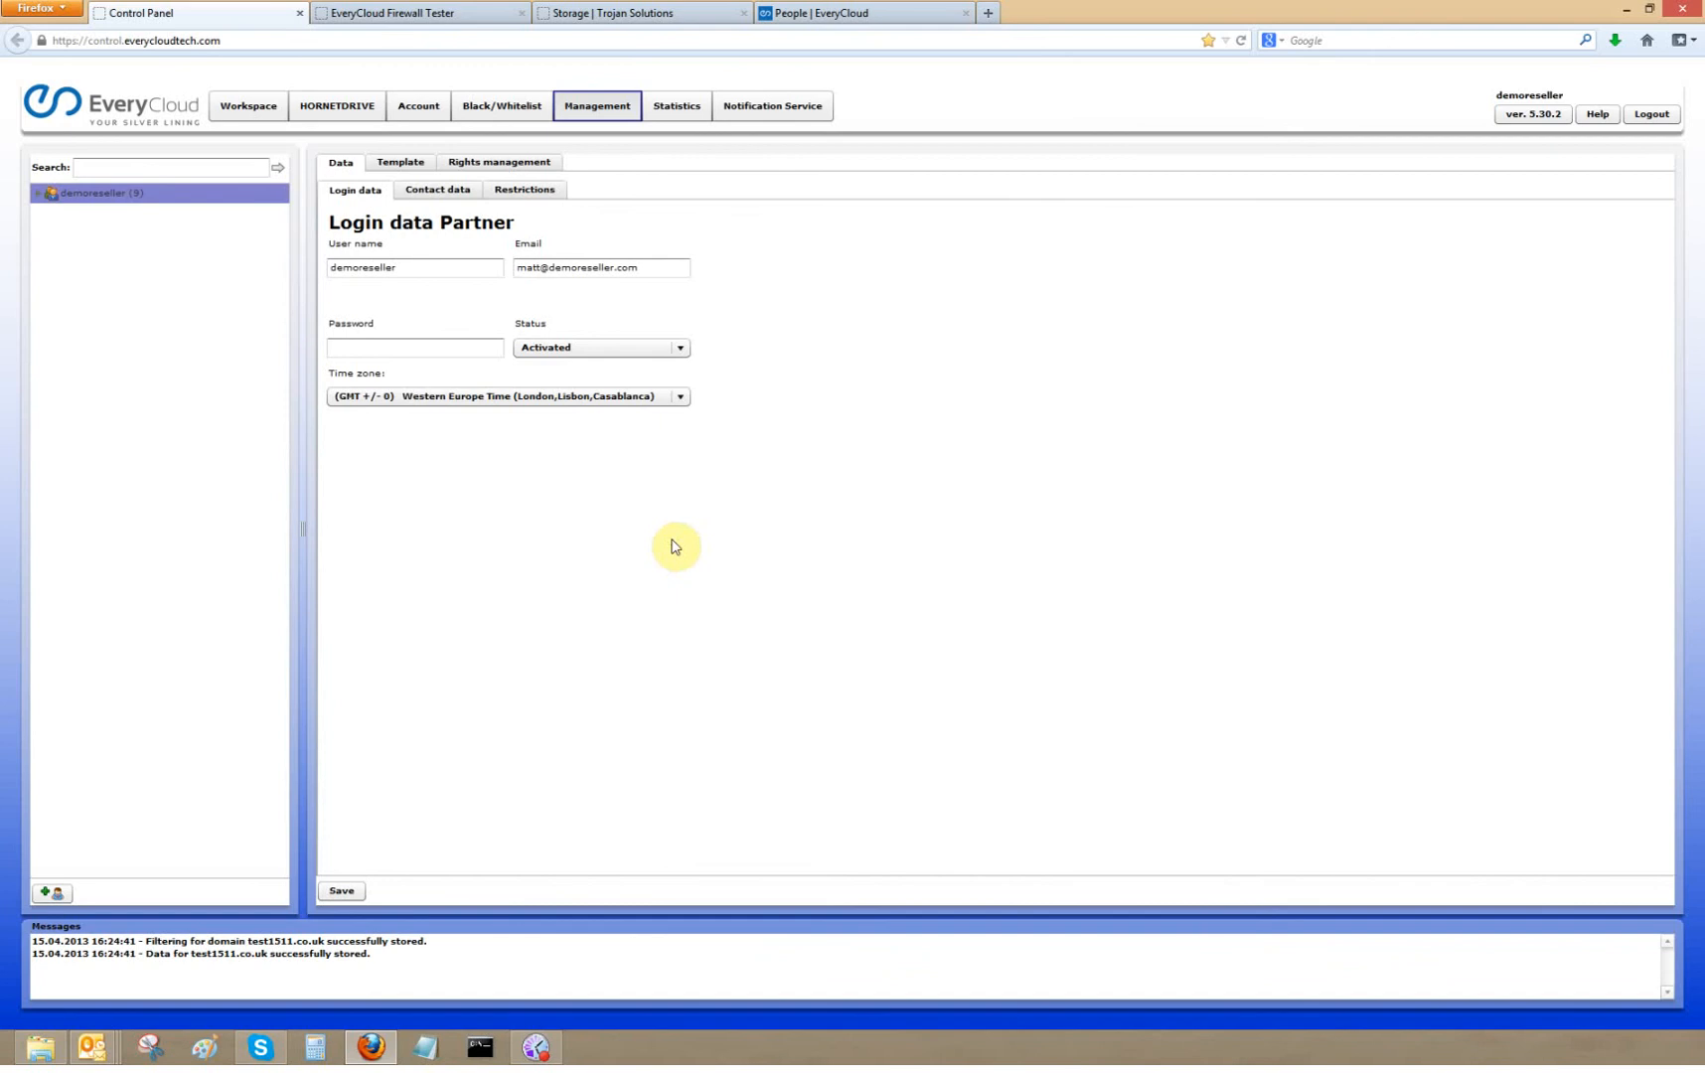
click(36, 195)
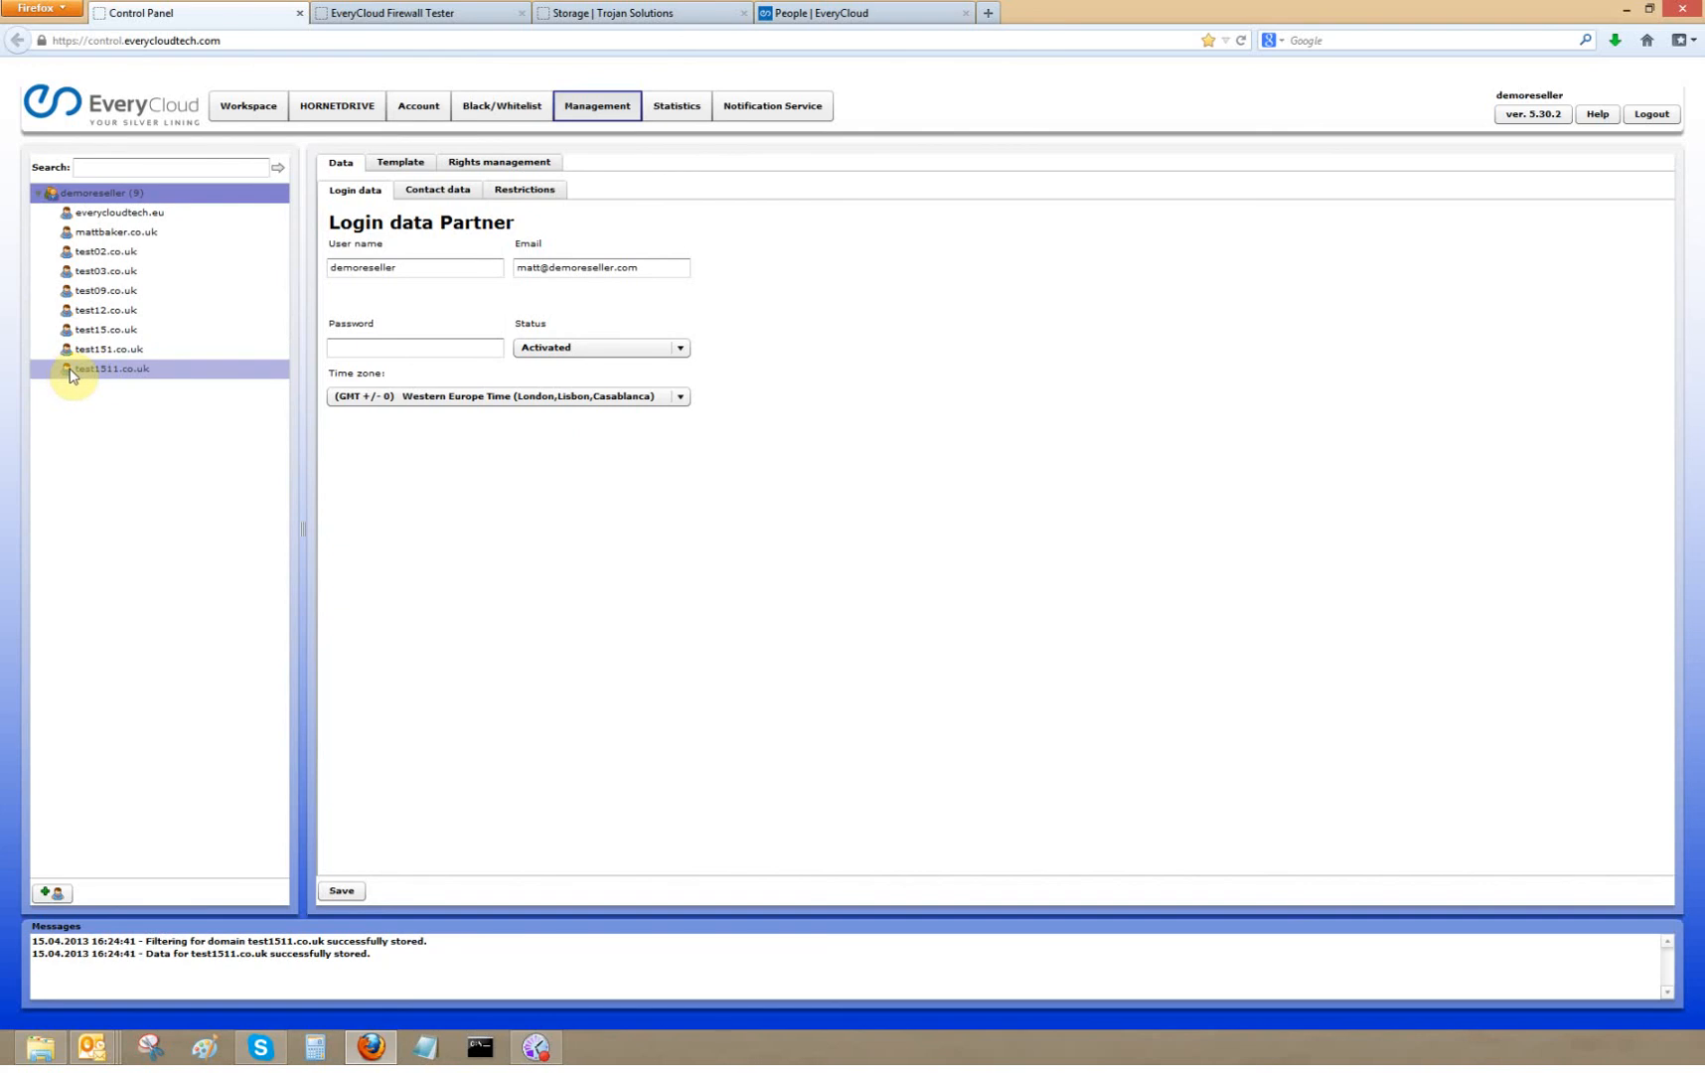
click(70, 370)
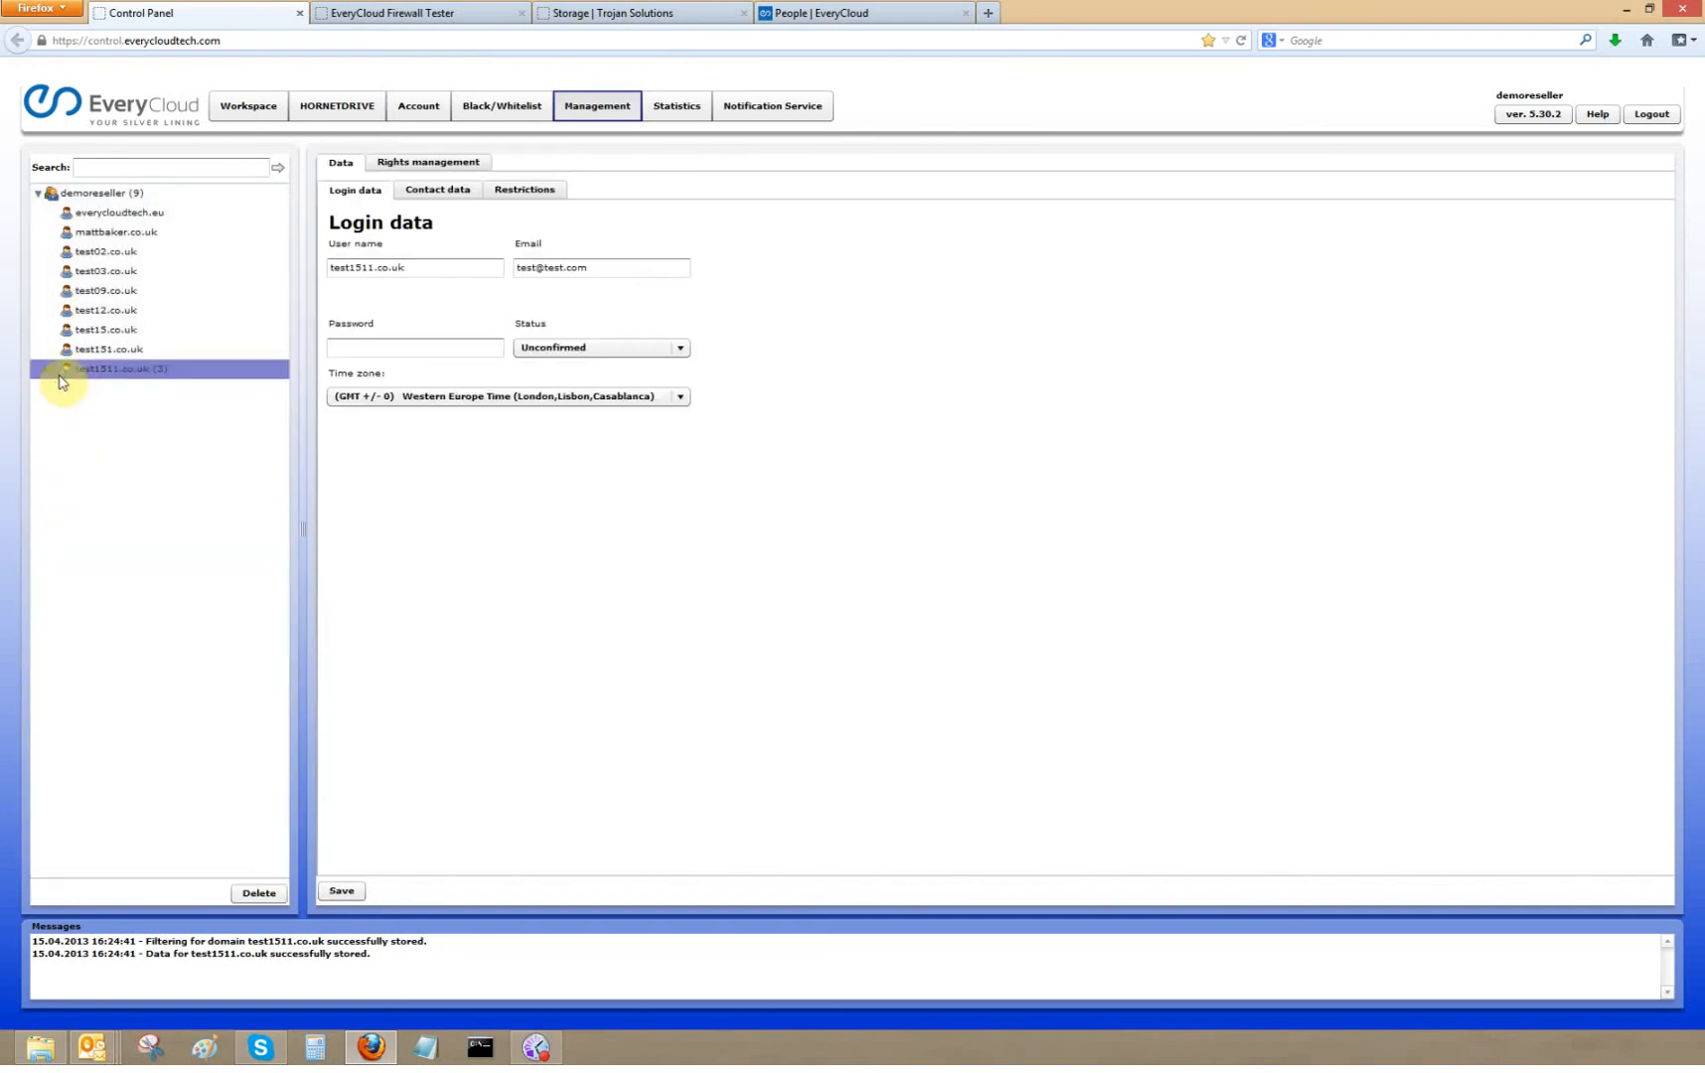
- Open the test1511.co.uk domain under the client's Domains and enable its spam report
click(52, 372)
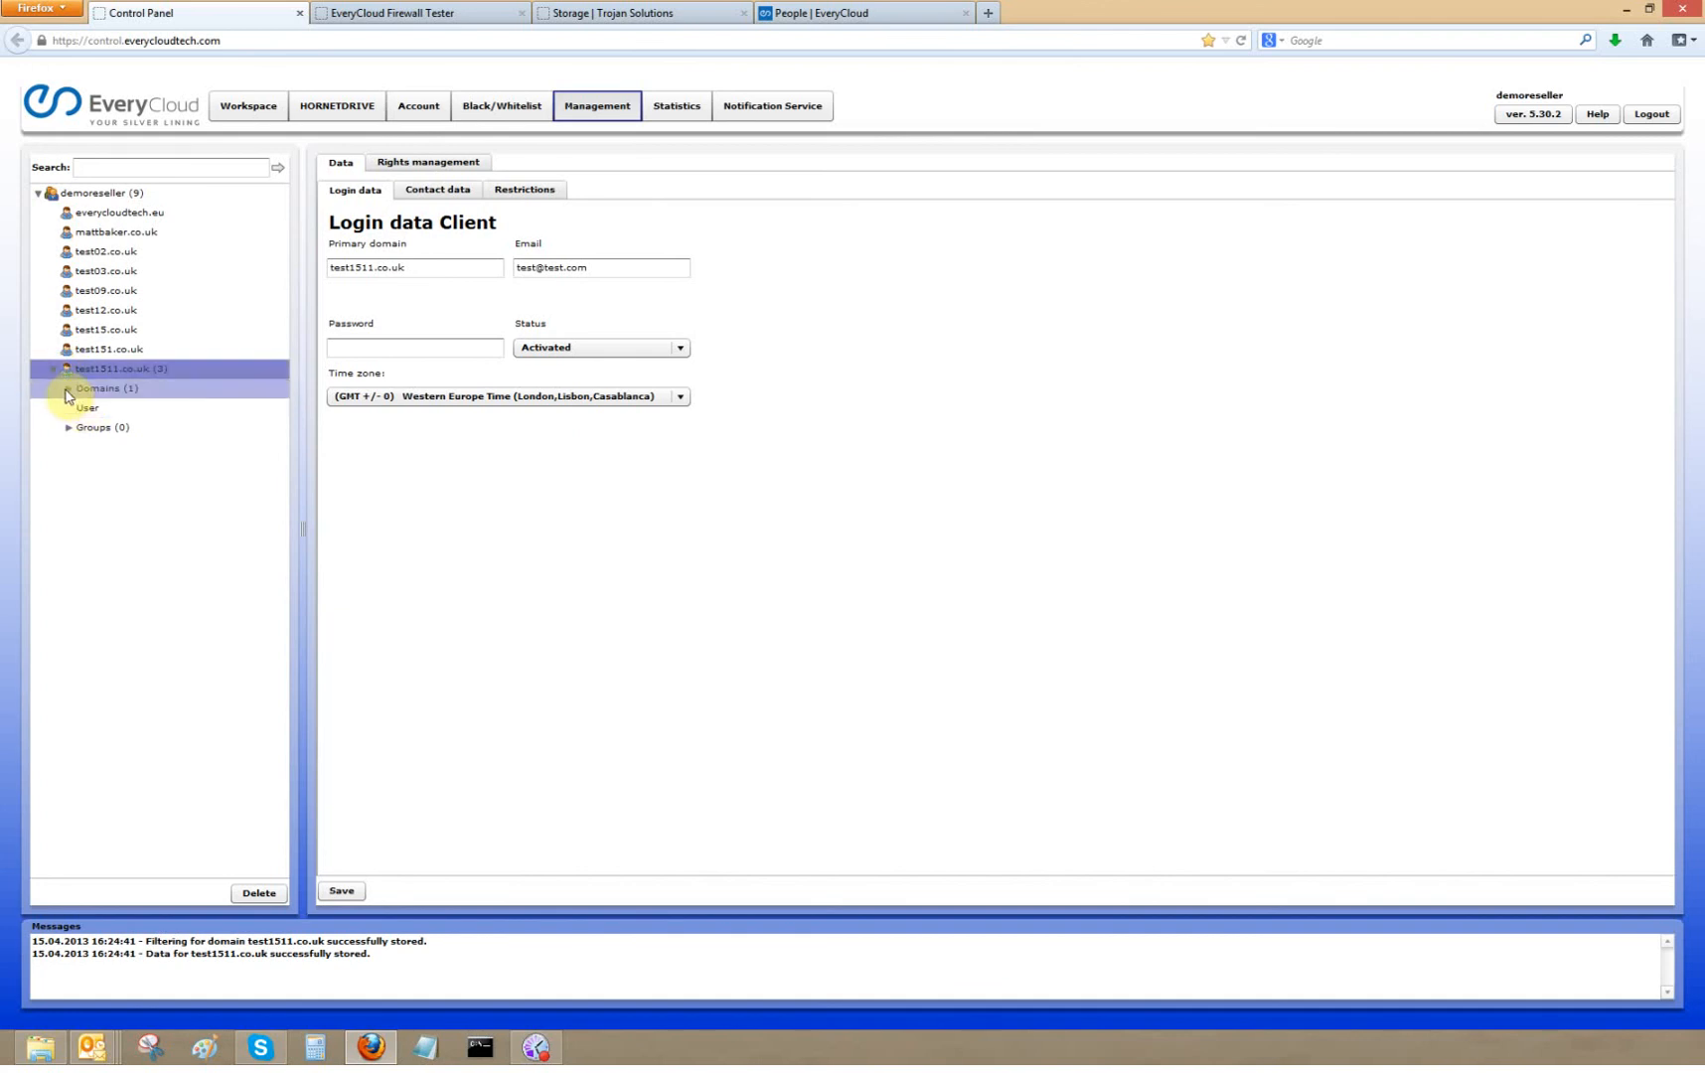
click(66, 389)
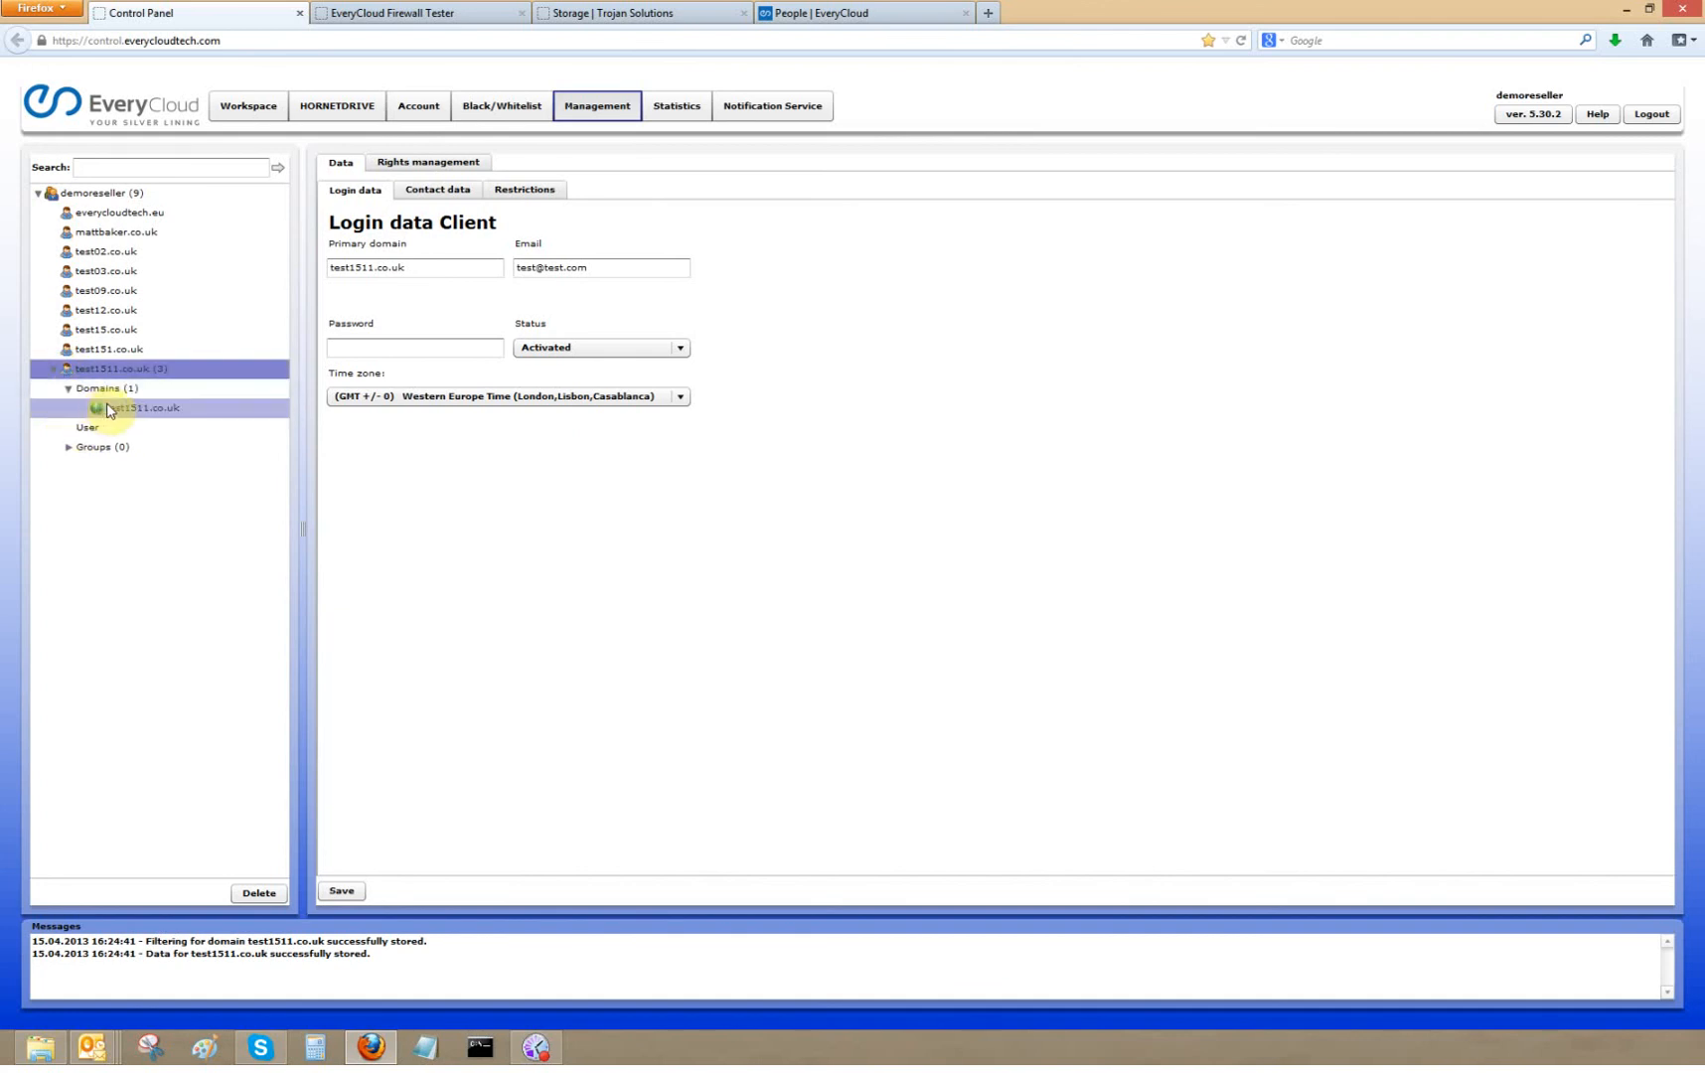
click(108, 412)
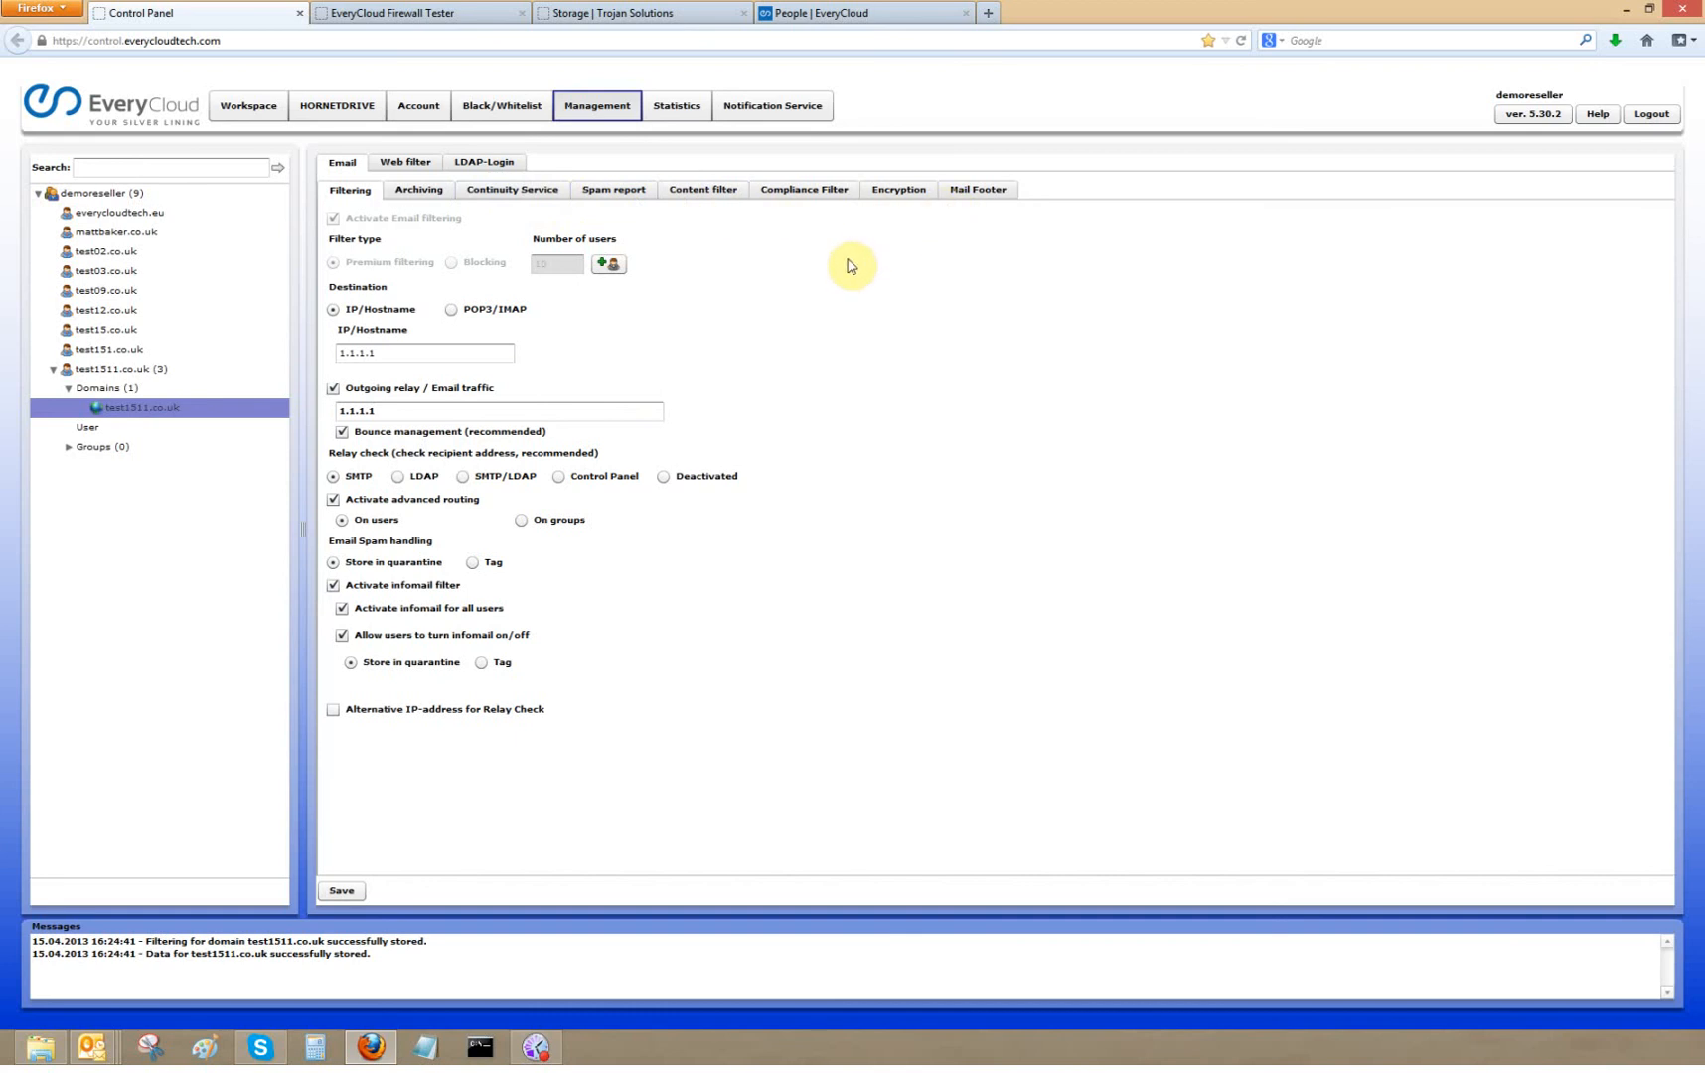
click(612, 198)
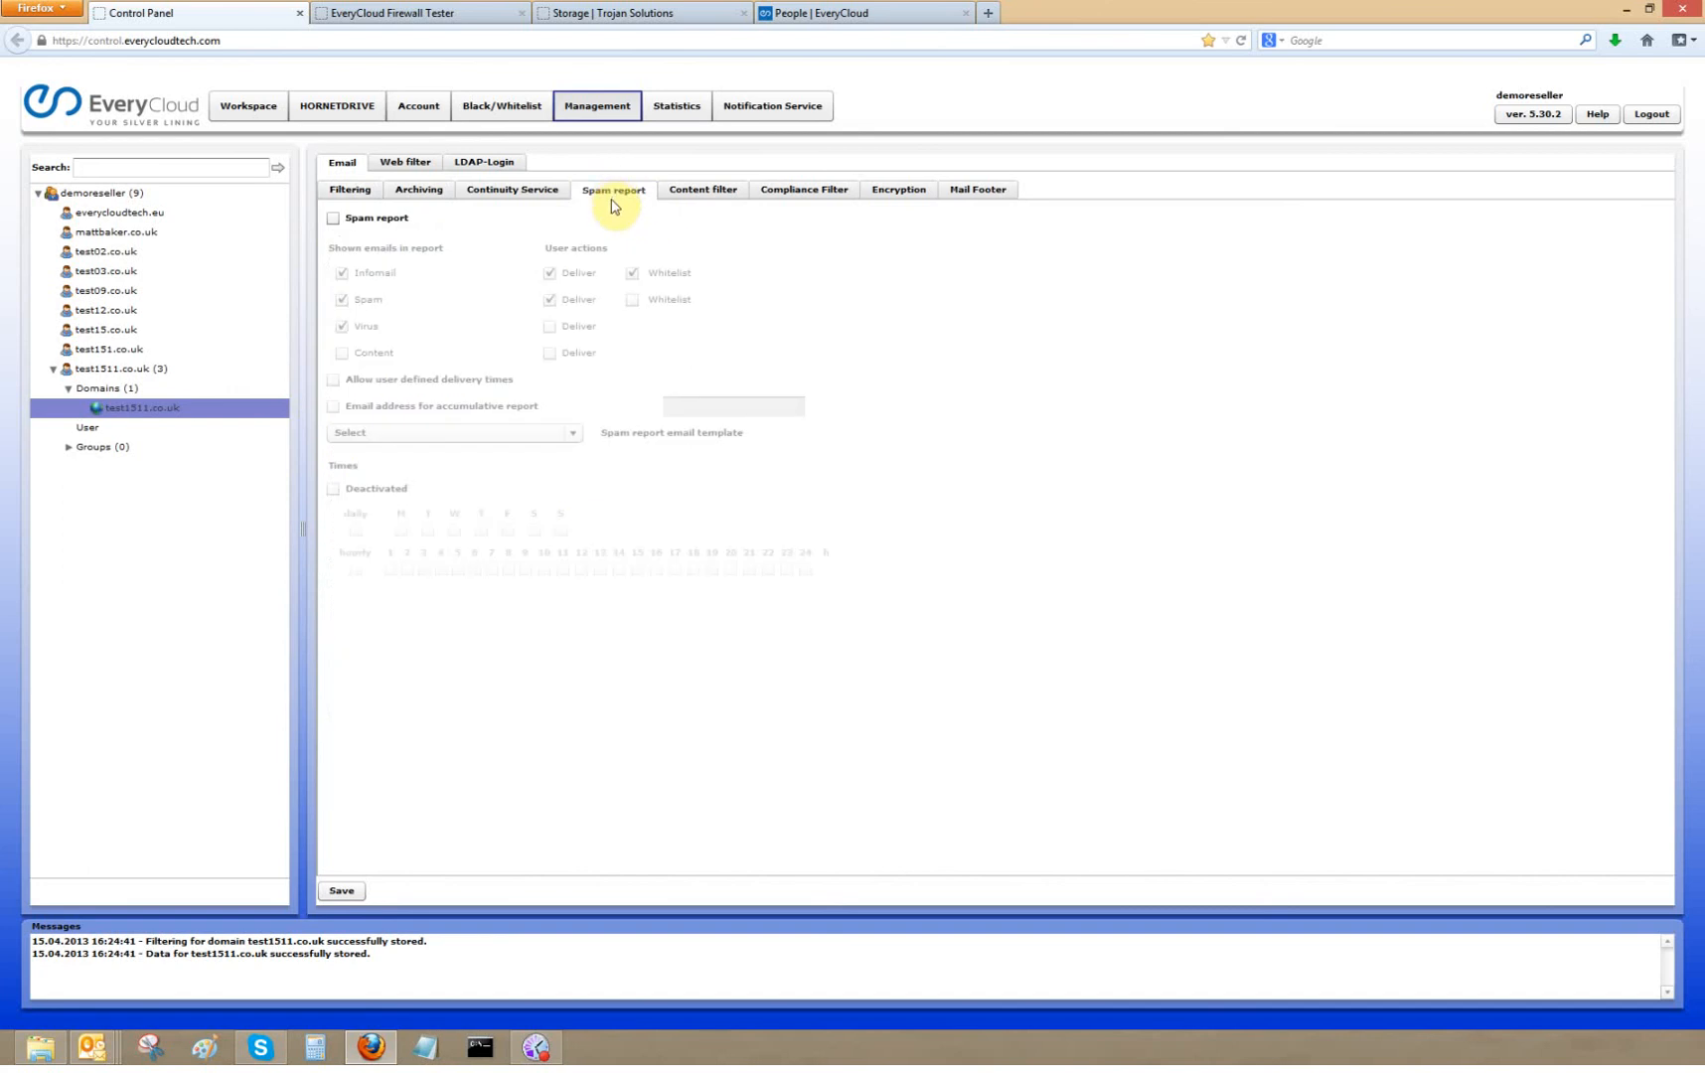
click(333, 219)
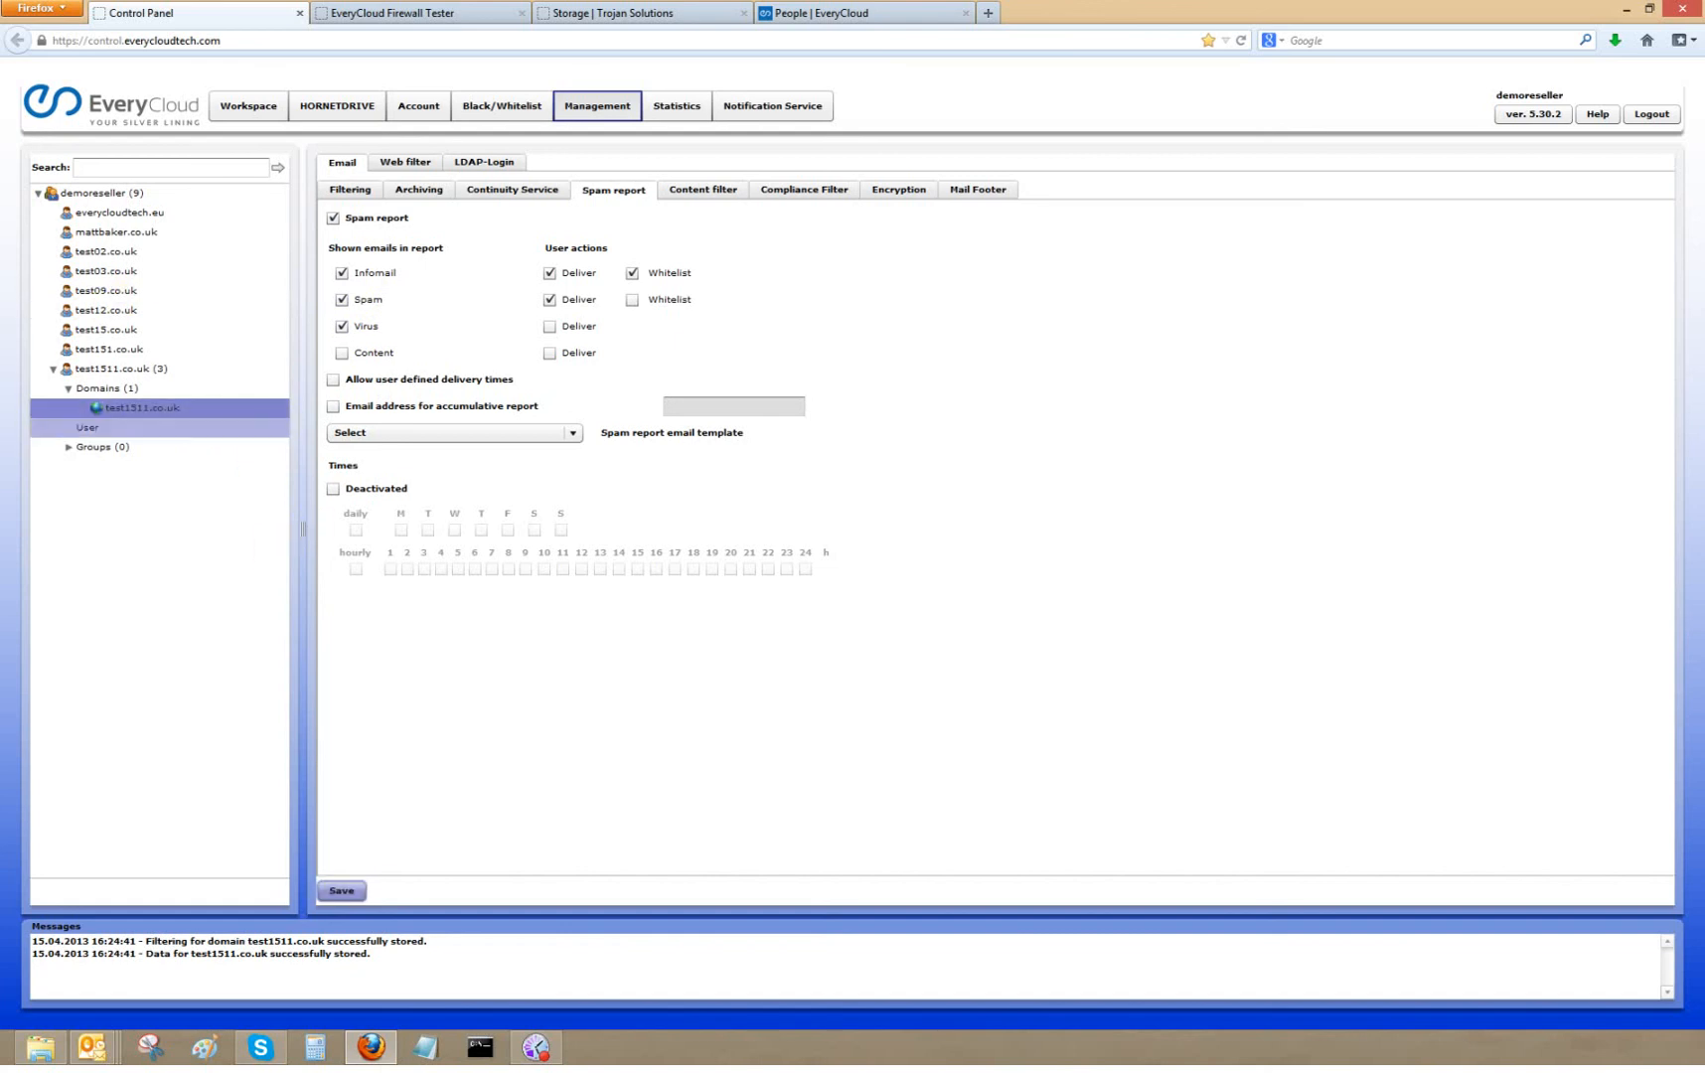
- Open the sample spam report email in Outlook to examine its layout, then close it
click(91, 1046)
drag(289, 154, 636, 173)
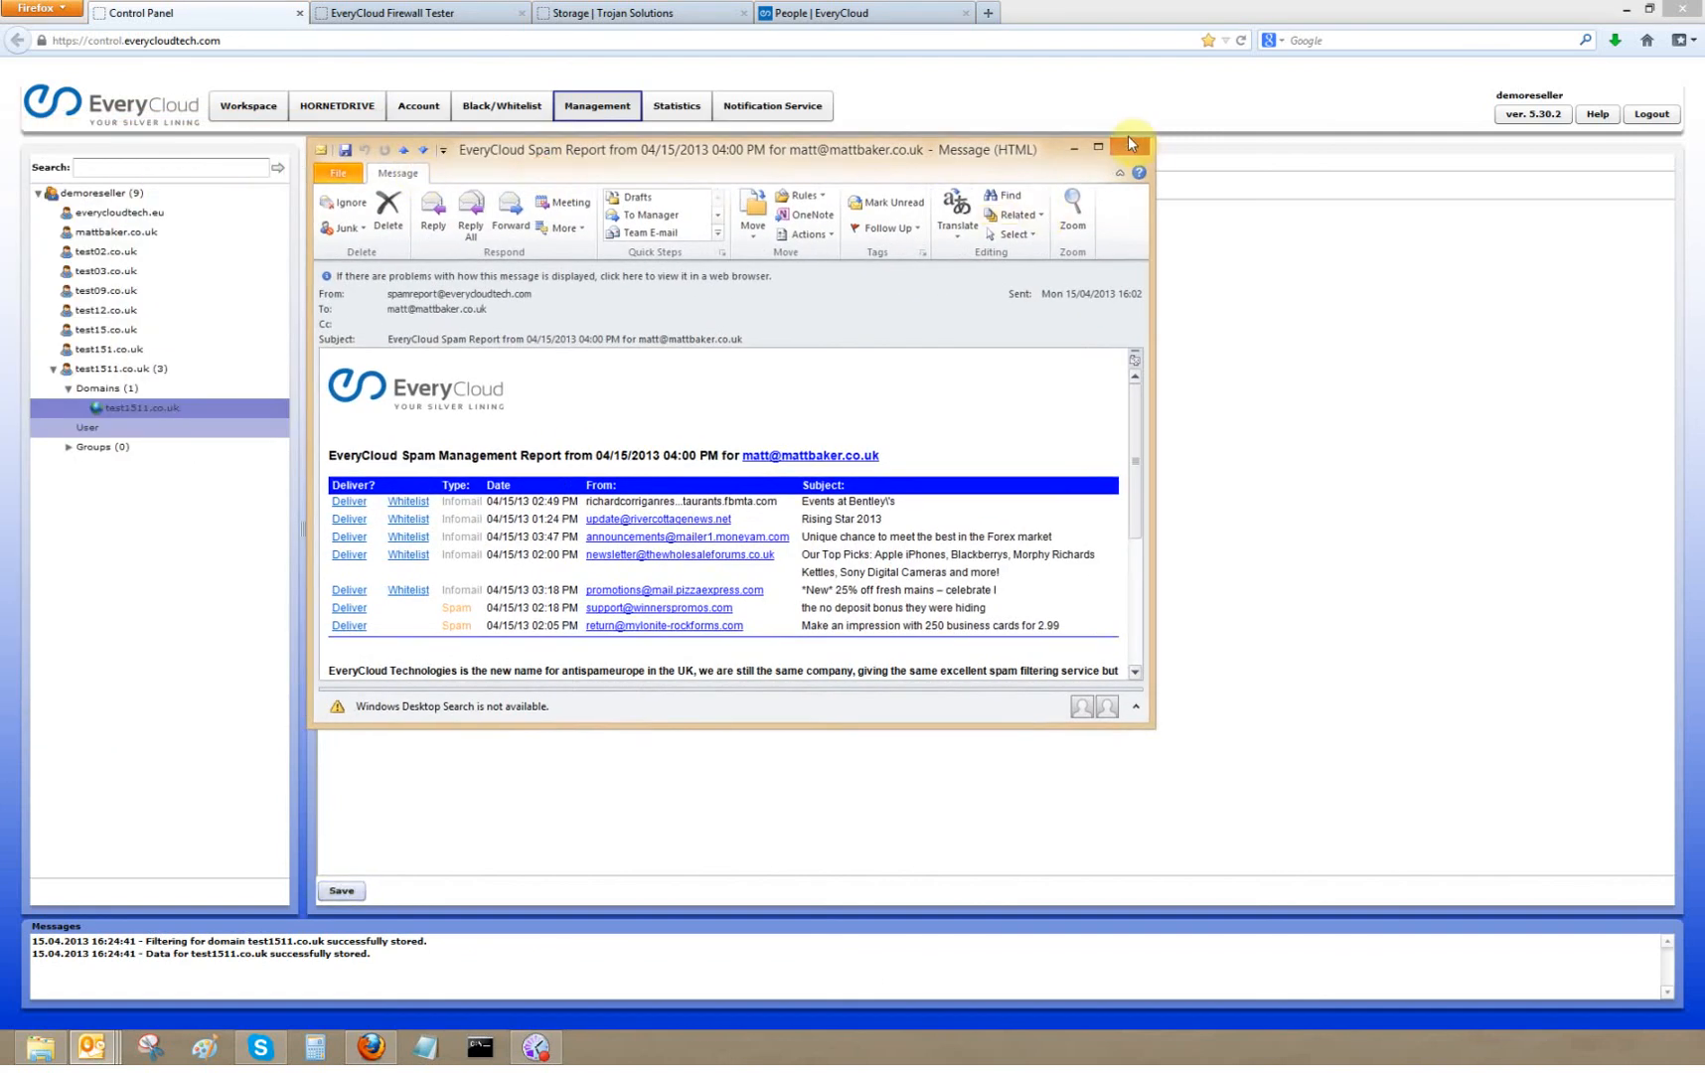
click(1099, 149)
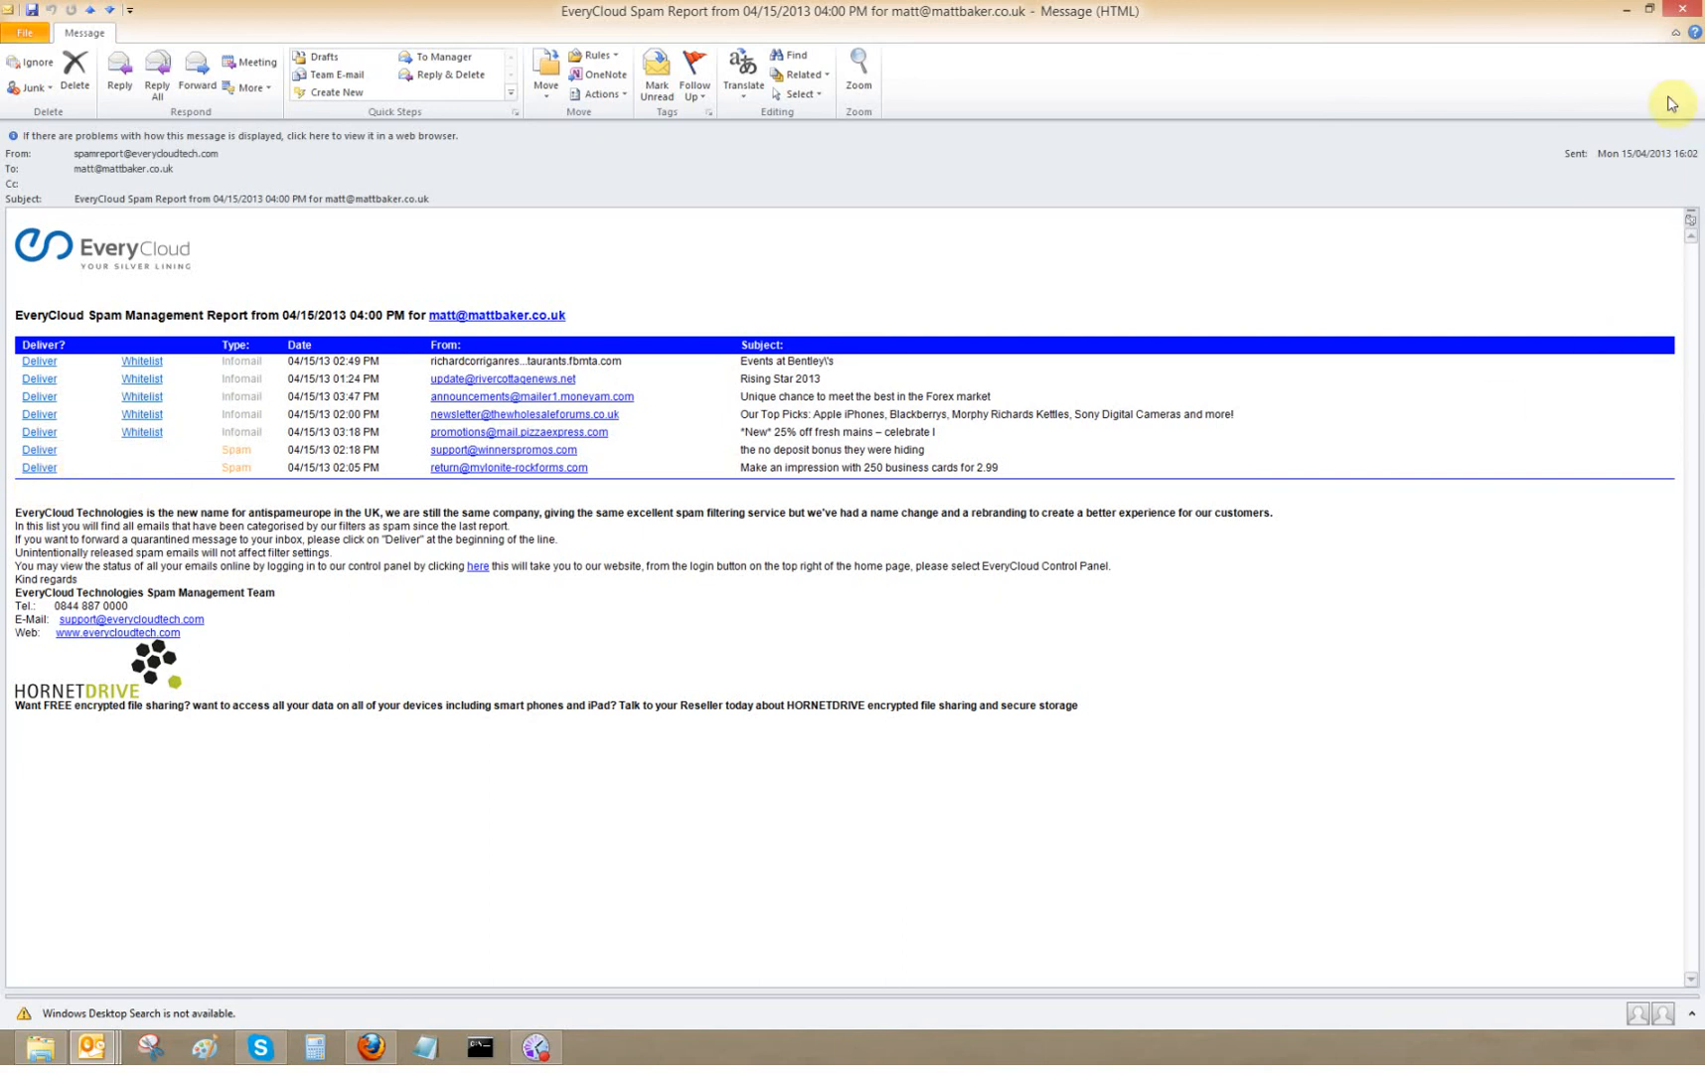
click(1682, 14)
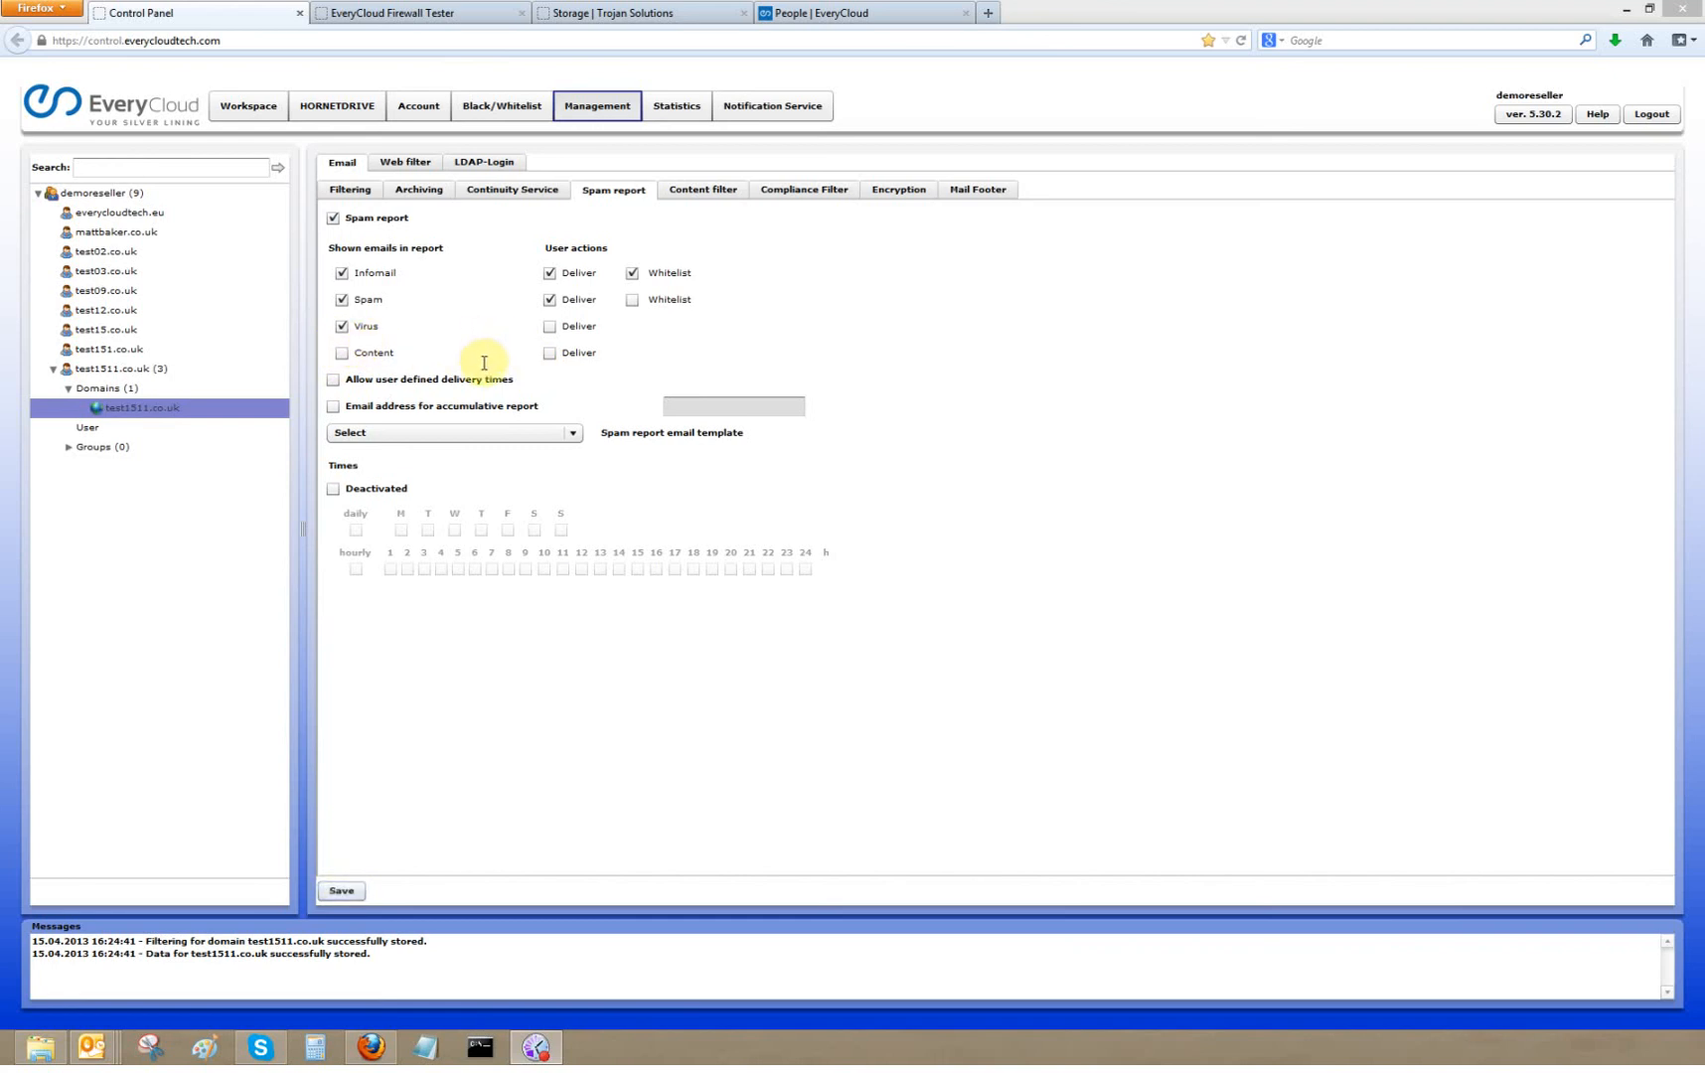
- Select EveryCloud Spam Report as the spam report email template
click(333, 379)
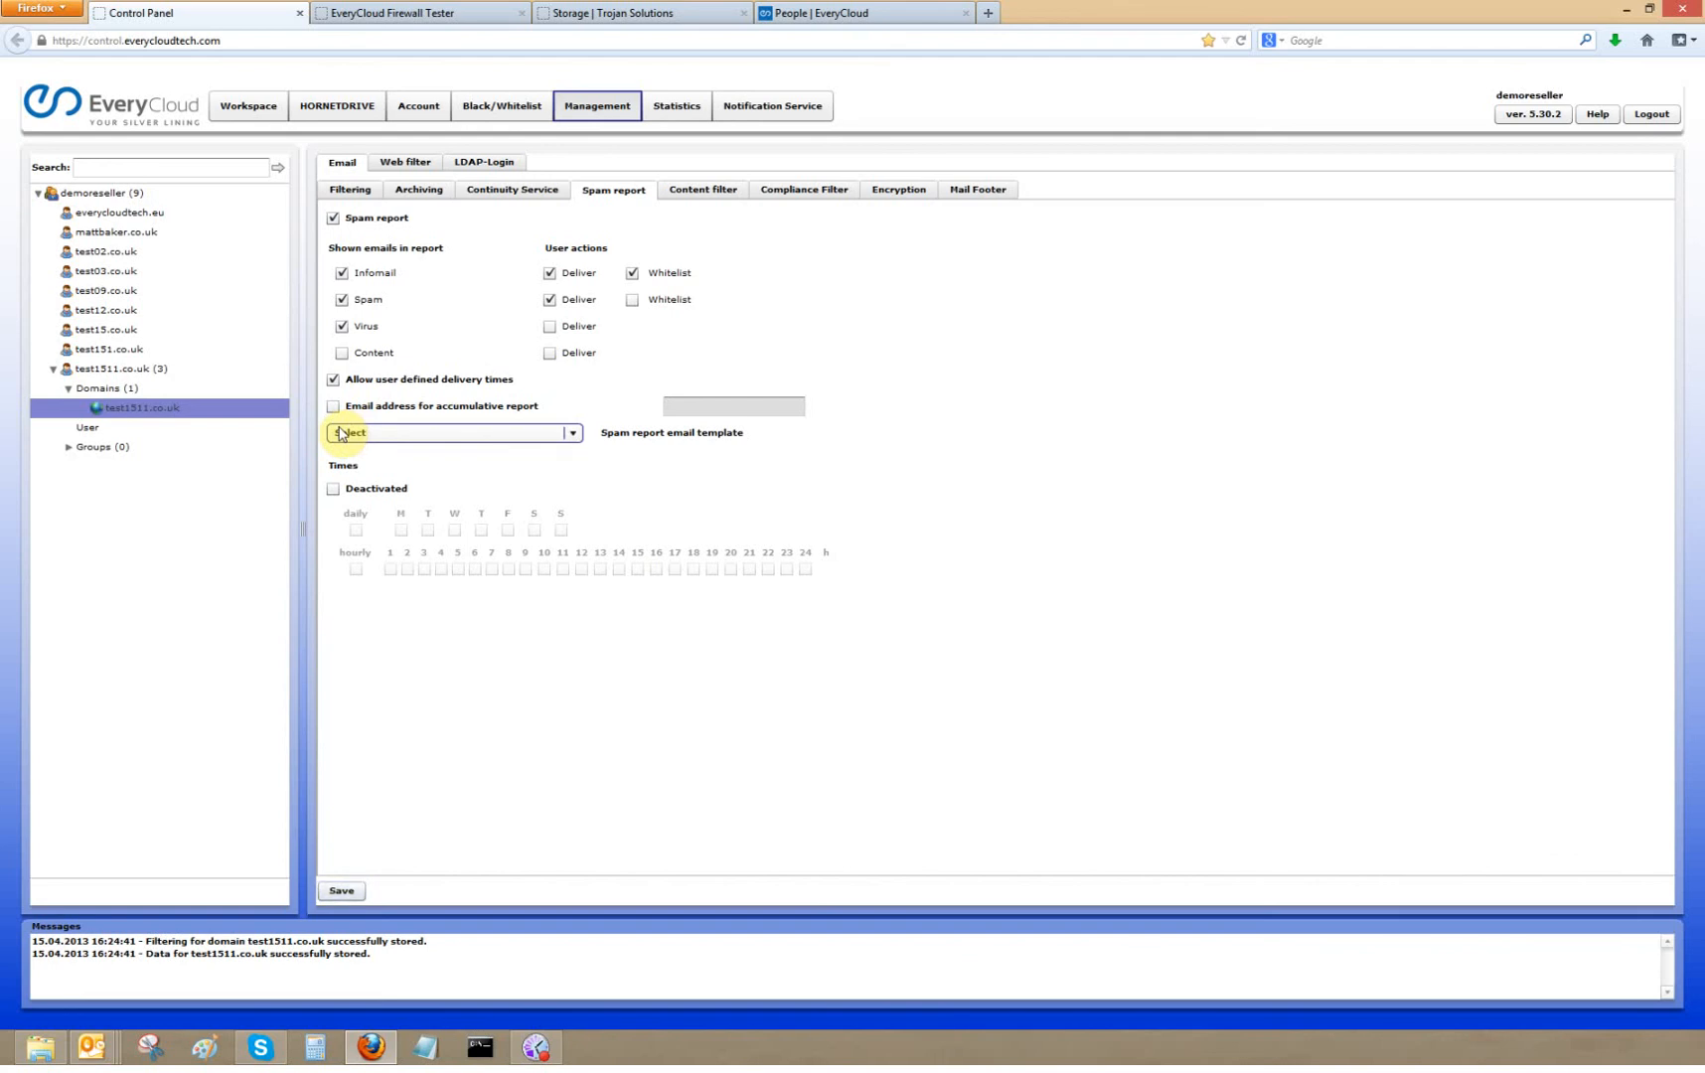
click(333, 406)
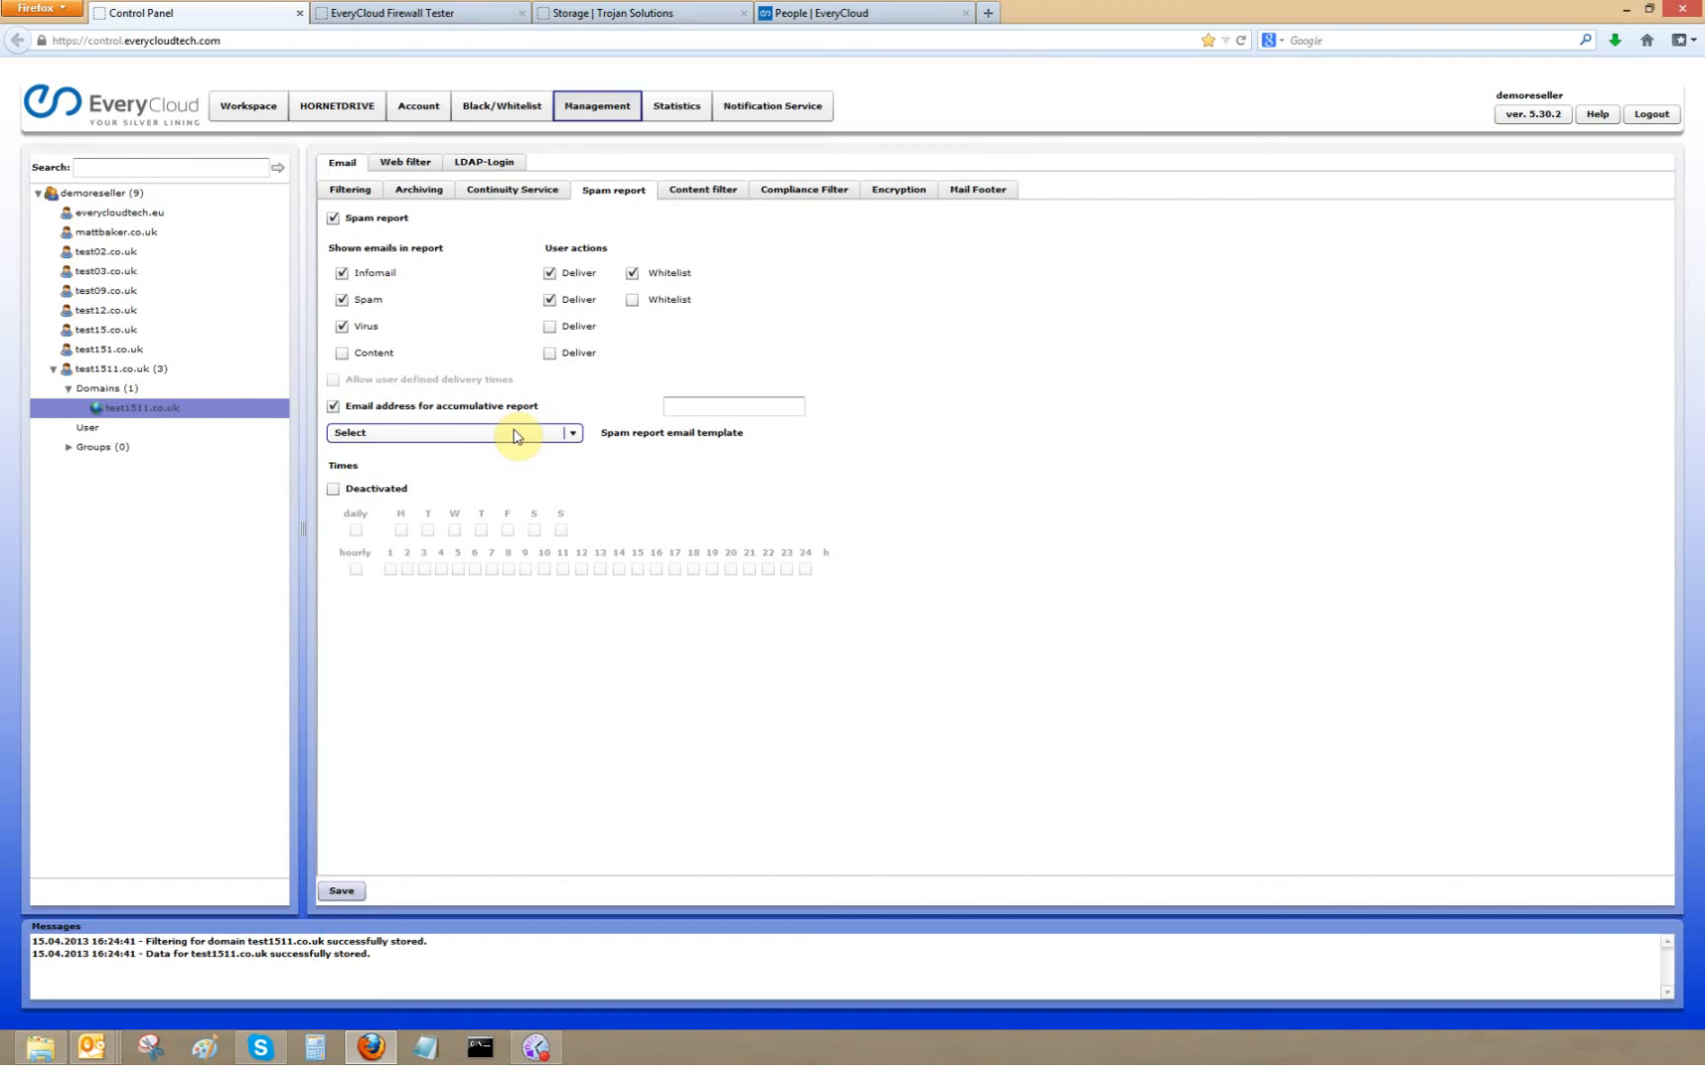
click(561, 434)
click(496, 452)
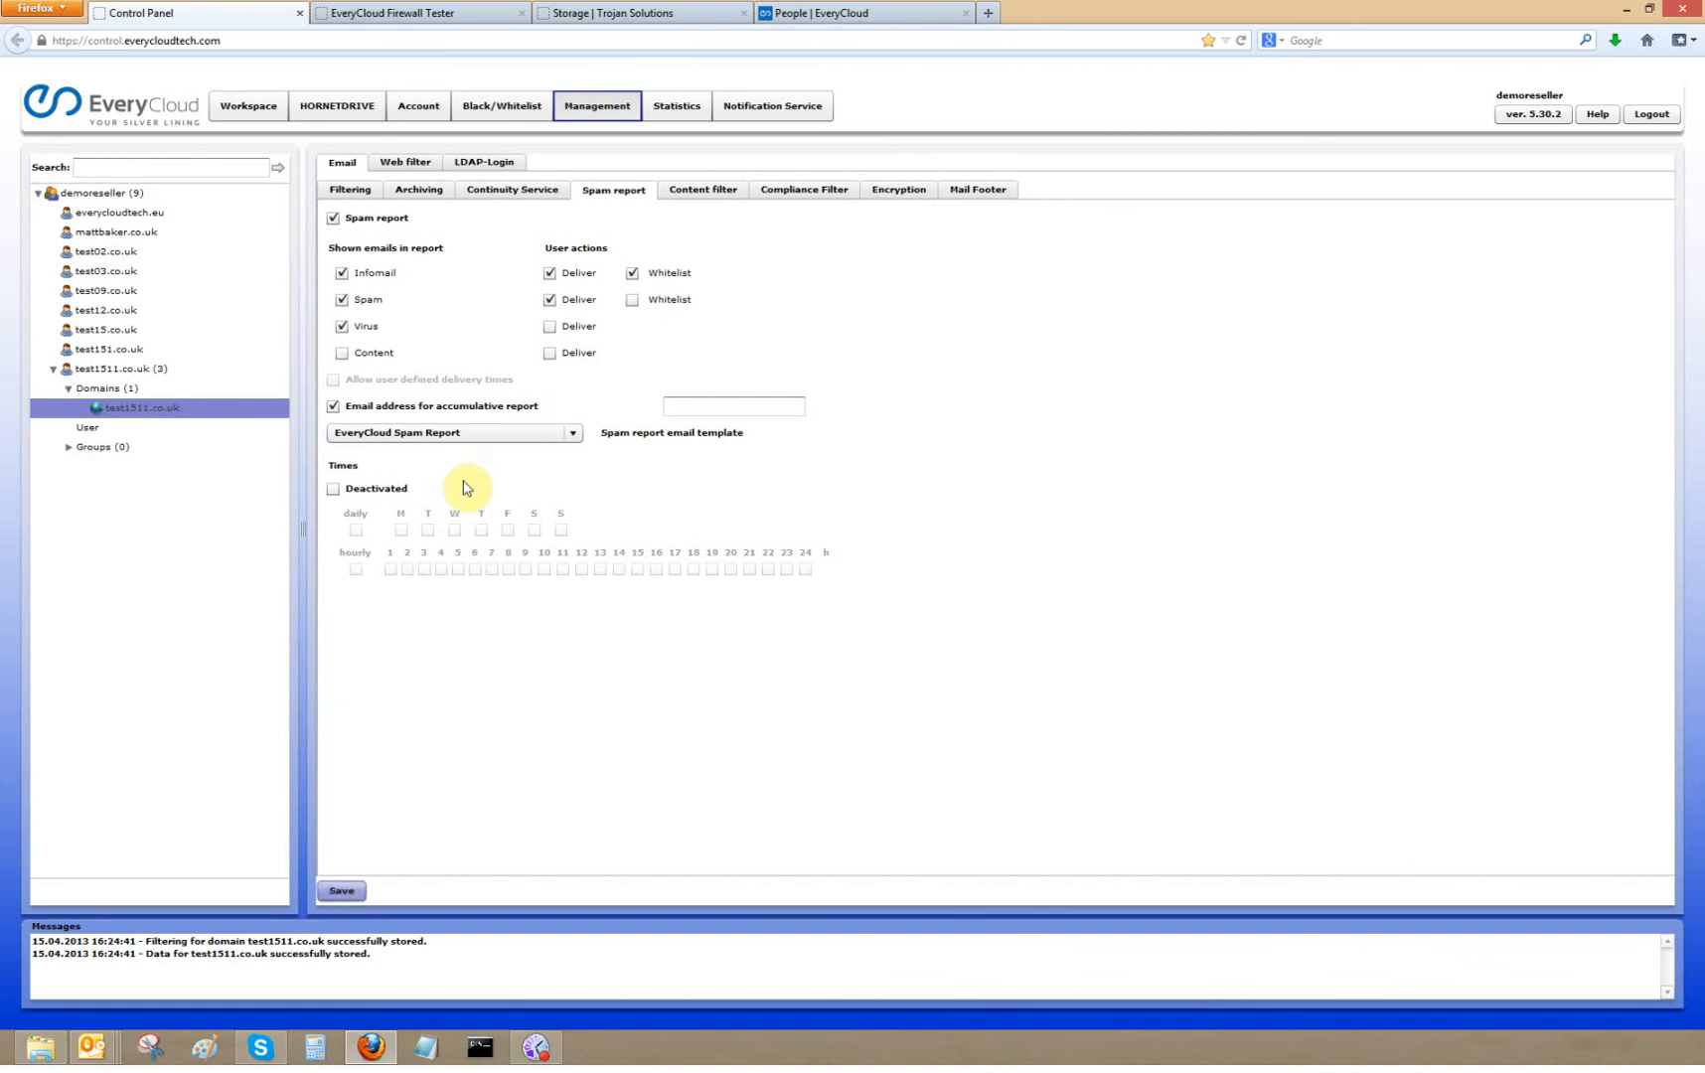
- Schedule the spam report daily on every weekday and weekend day at hours 9, 14 and 19
click(333, 491)
click(333, 491)
click(355, 529)
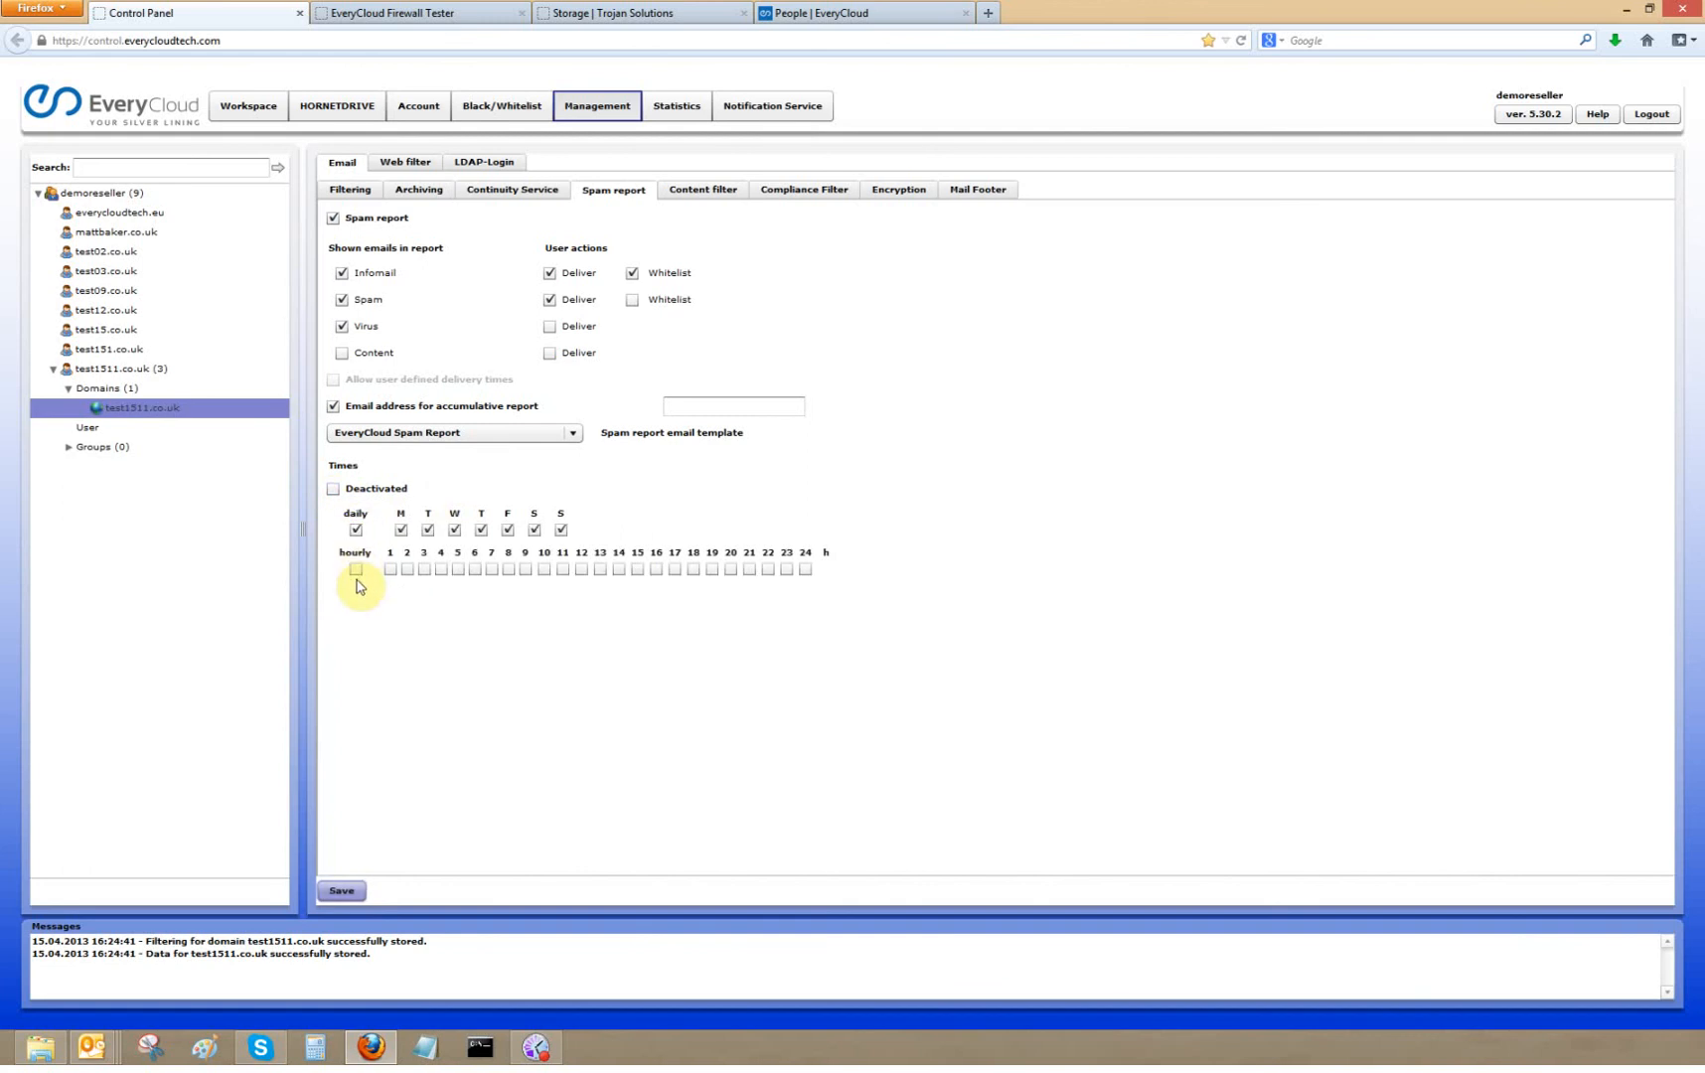
click(526, 570)
click(618, 571)
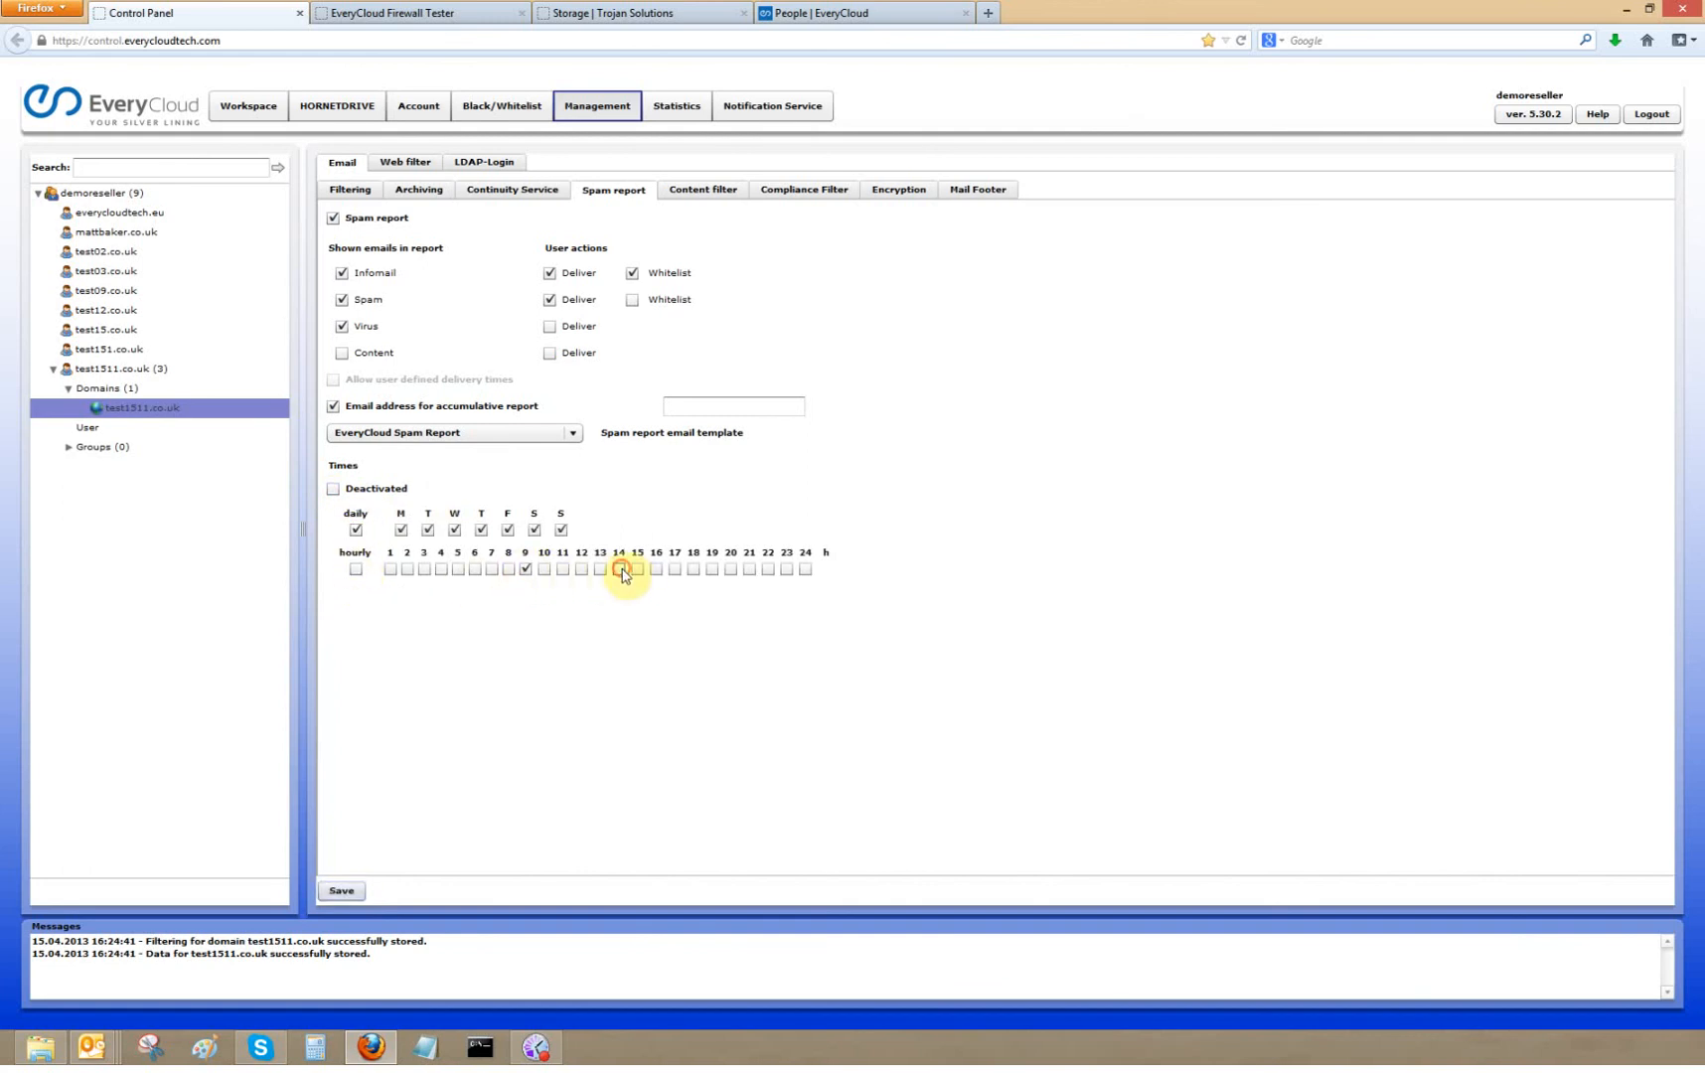
click(713, 570)
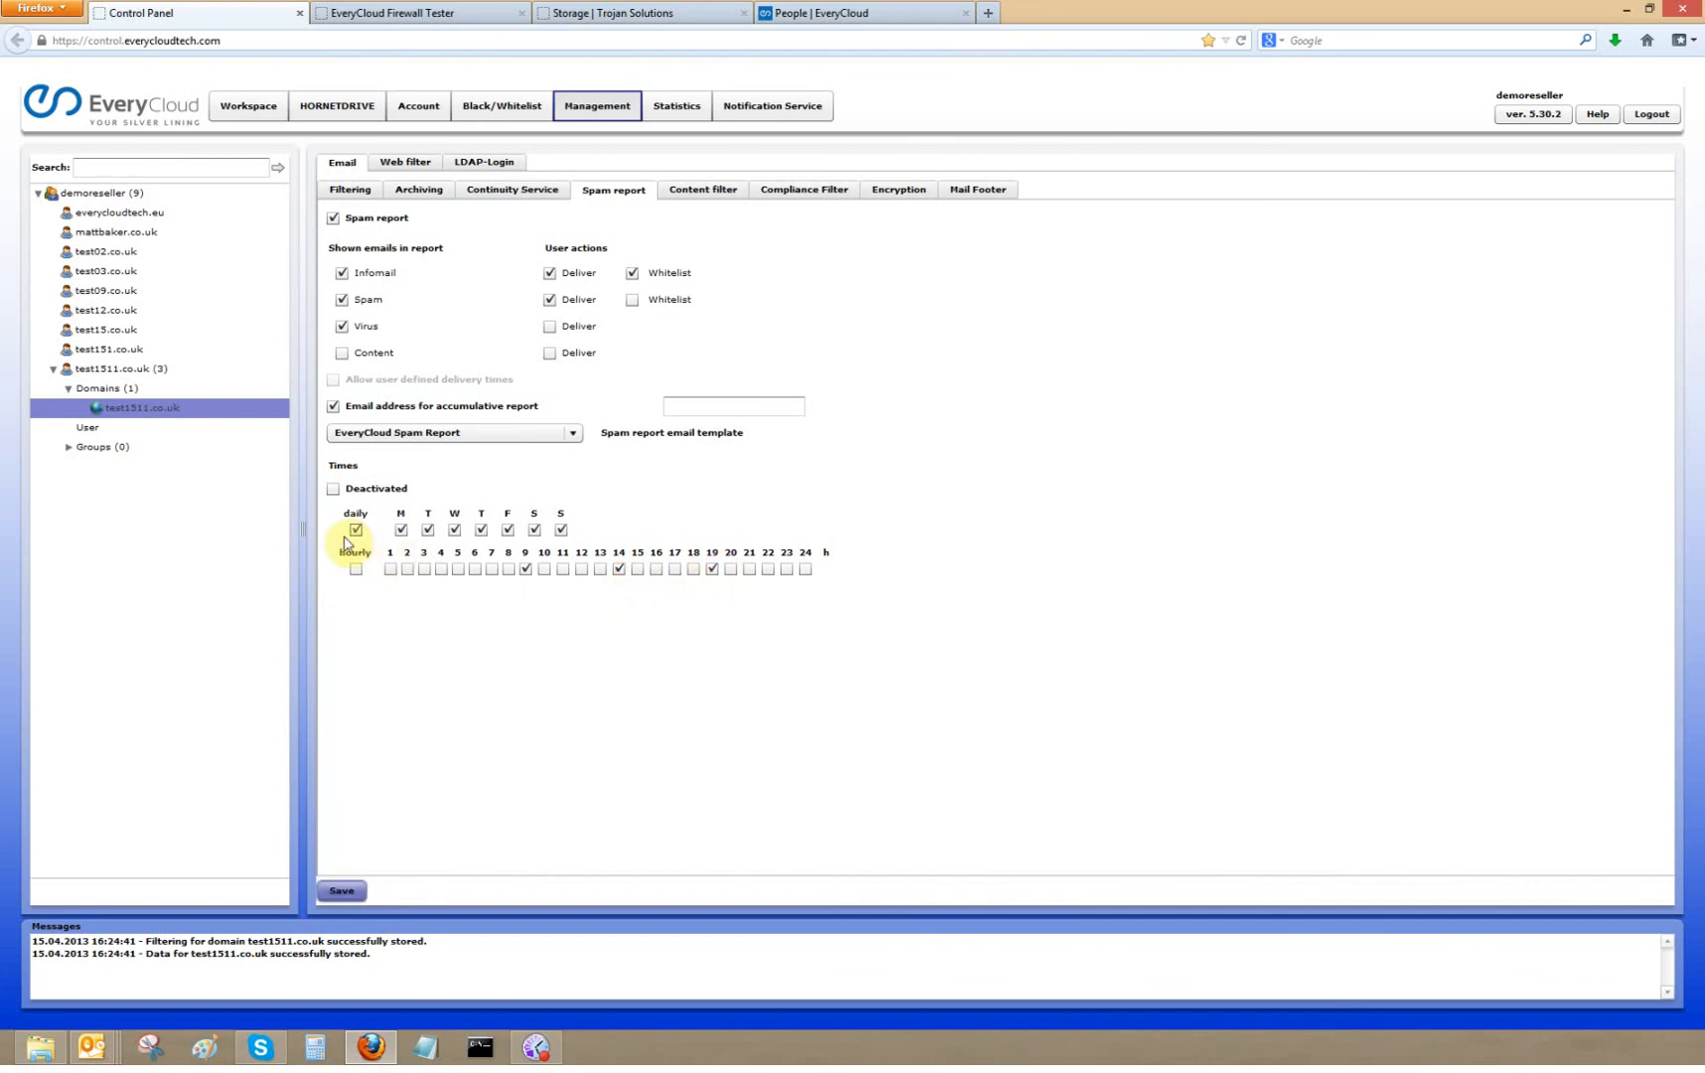
- Turn off the accumulative report email address option and save the spam report settings
click(340, 891)
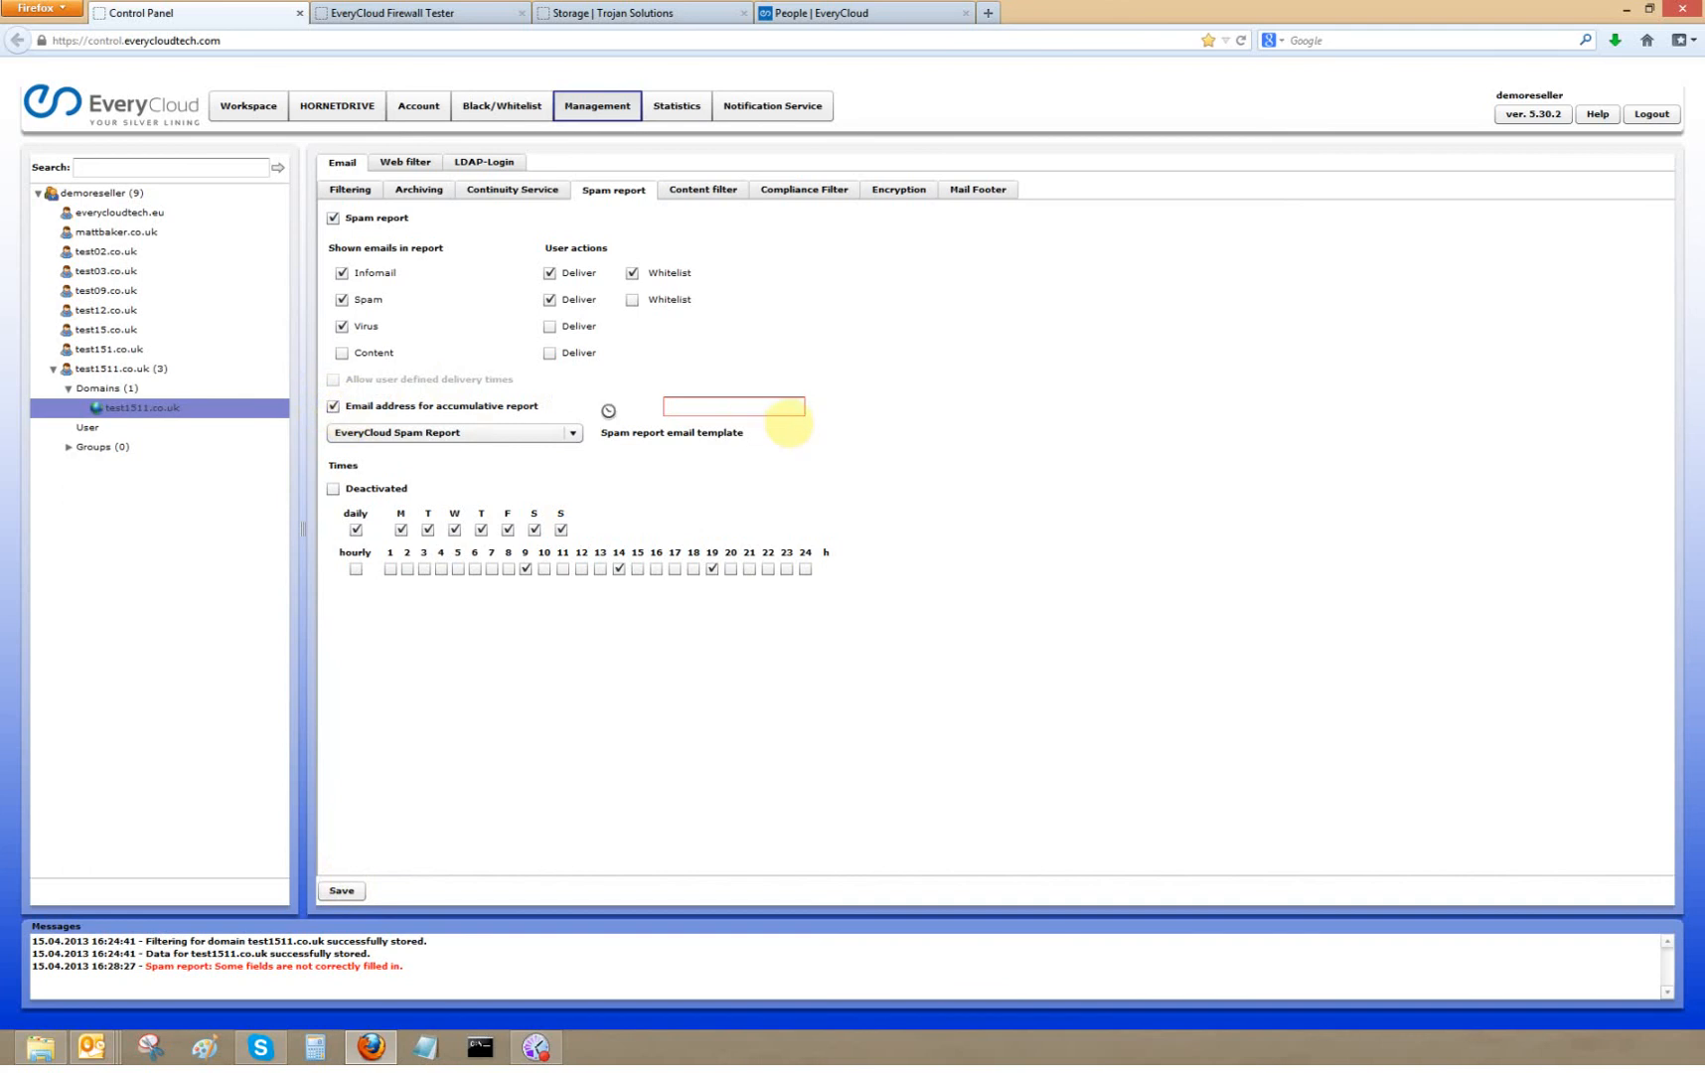
click(700, 407)
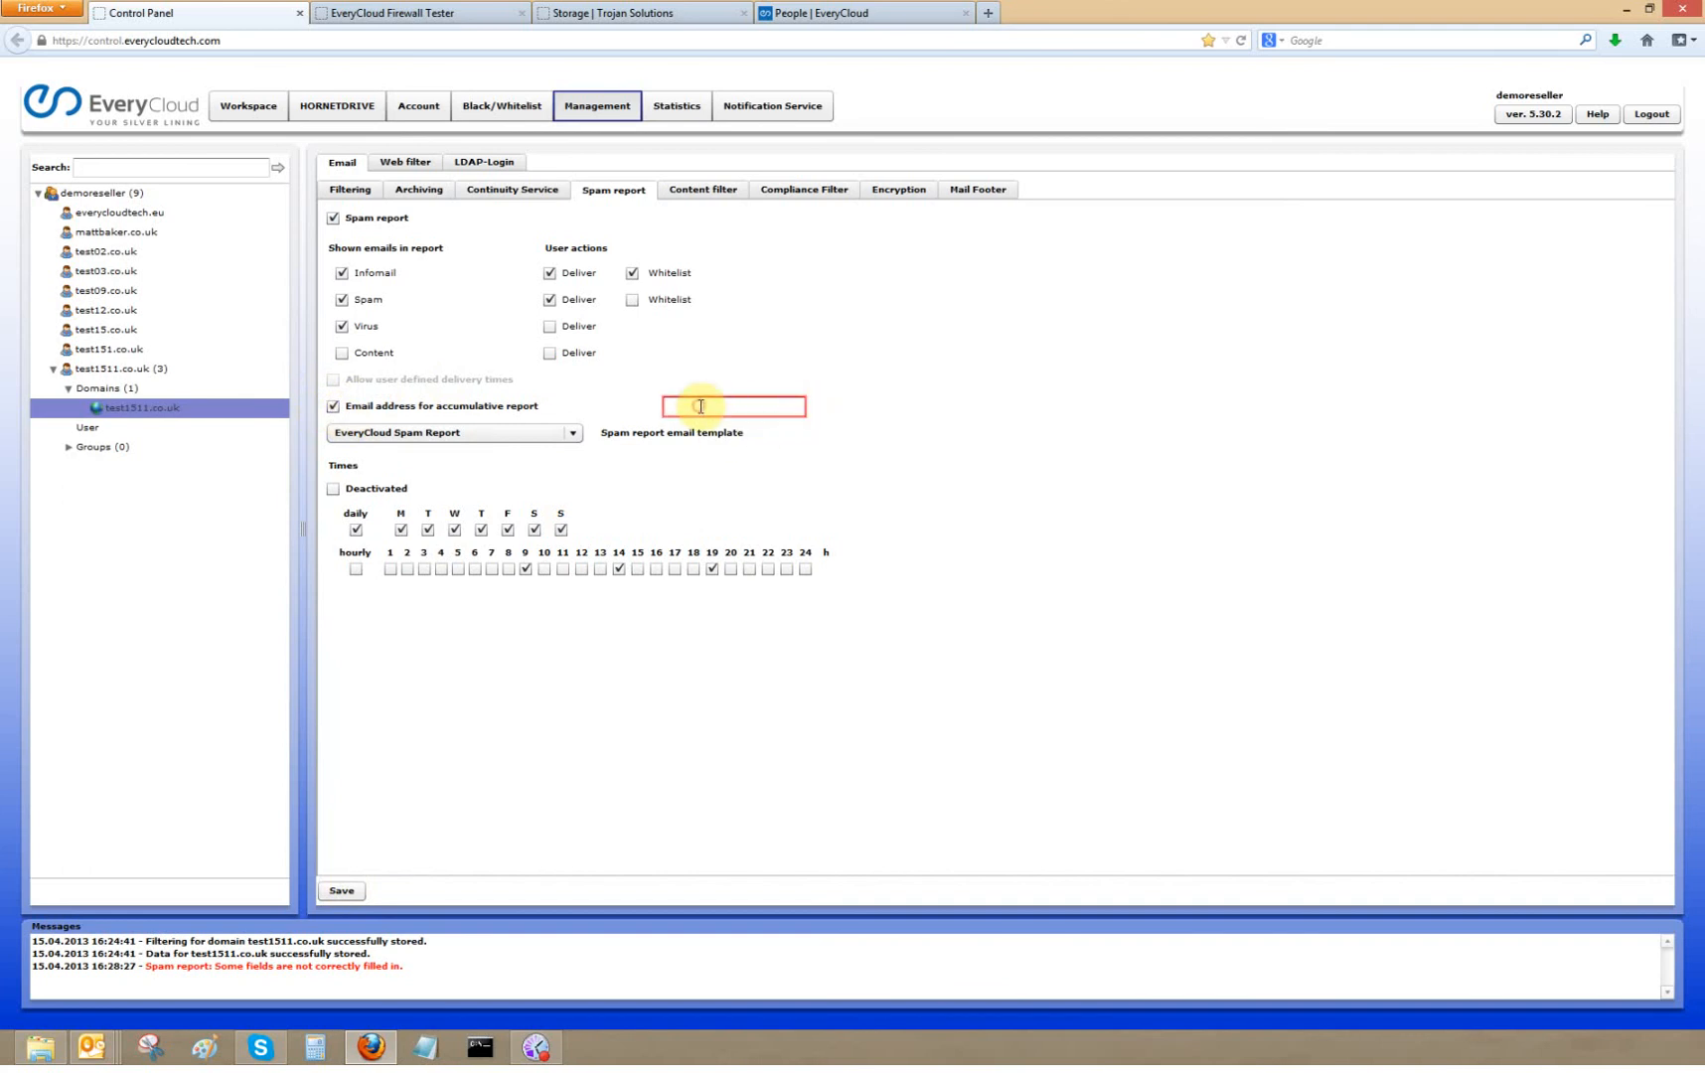
click(333, 406)
click(341, 891)
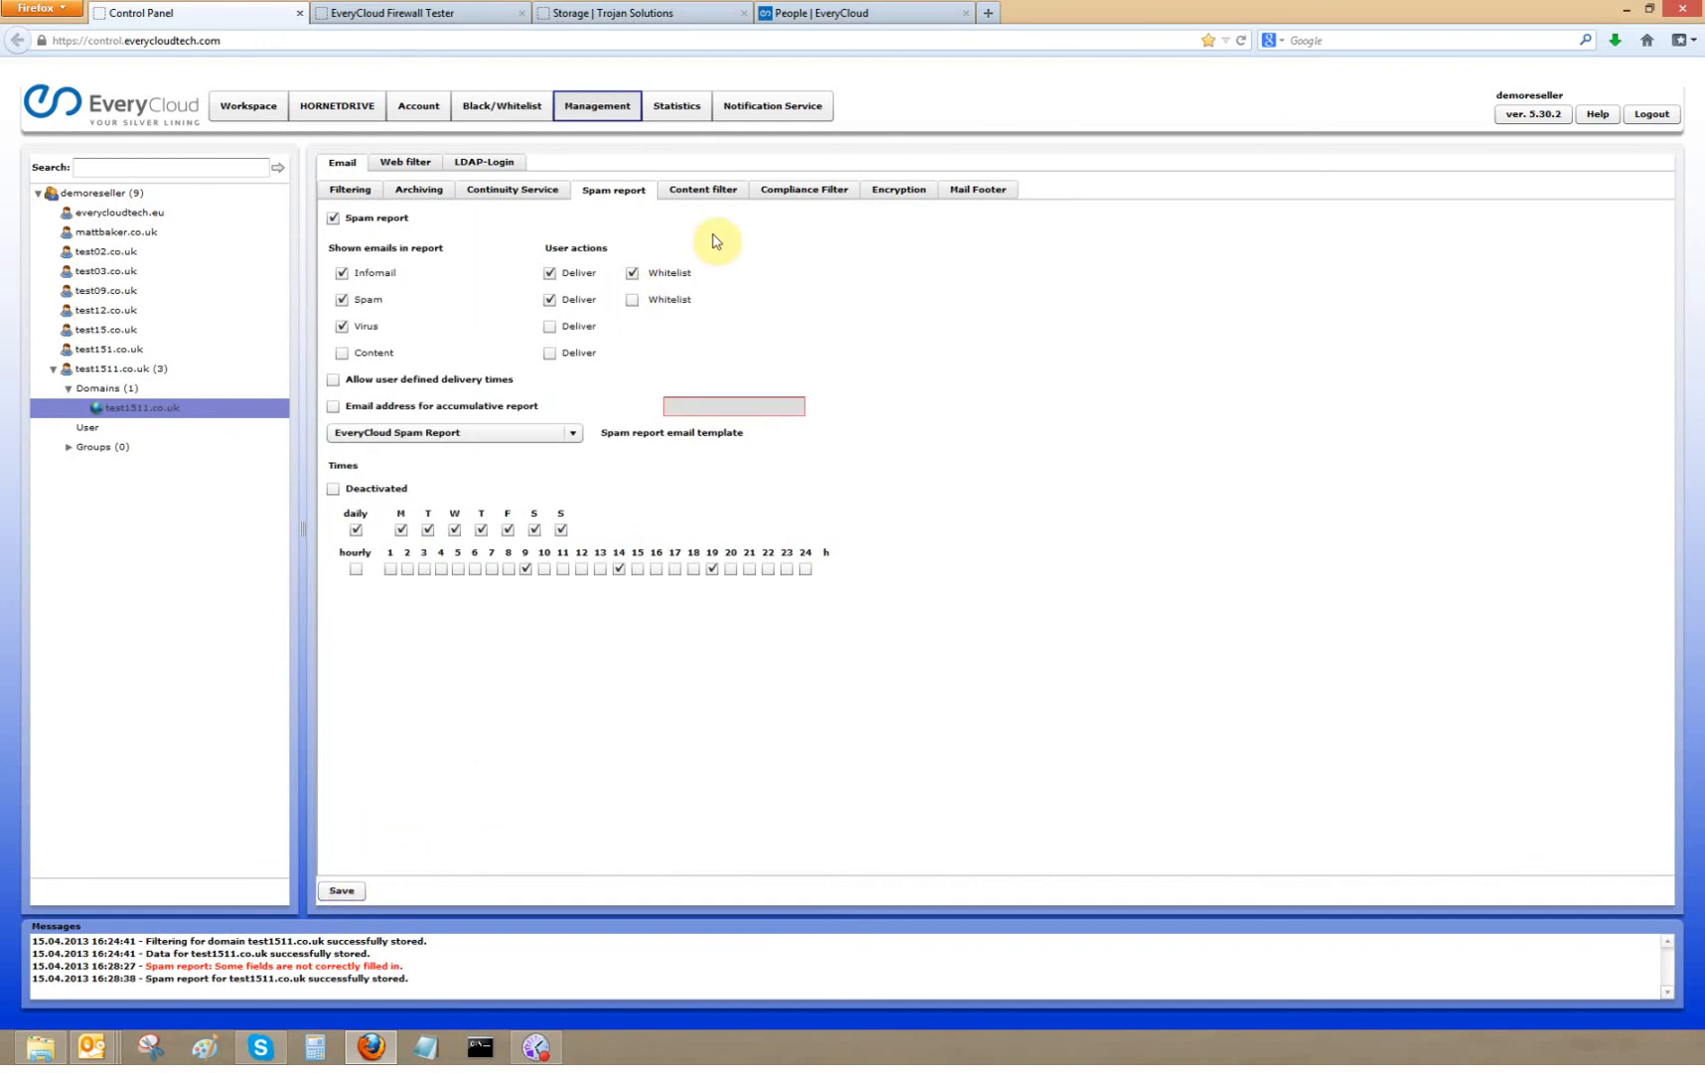
click(704, 190)
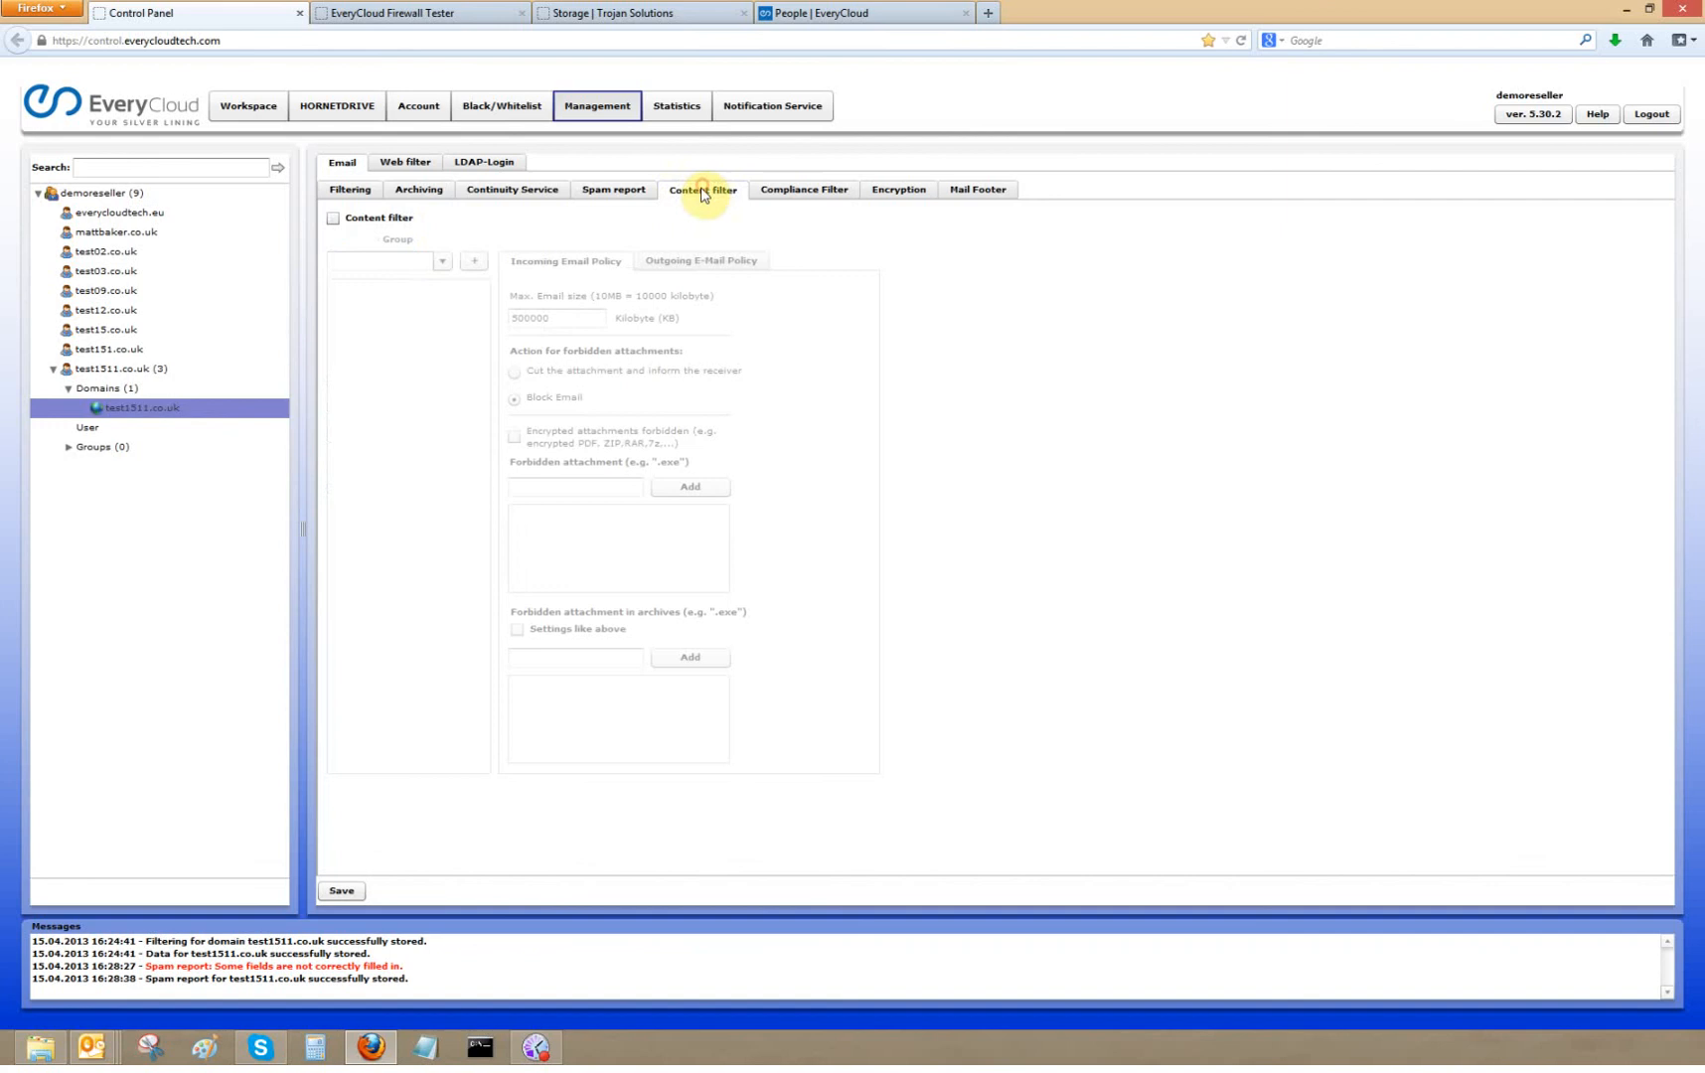
click(333, 219)
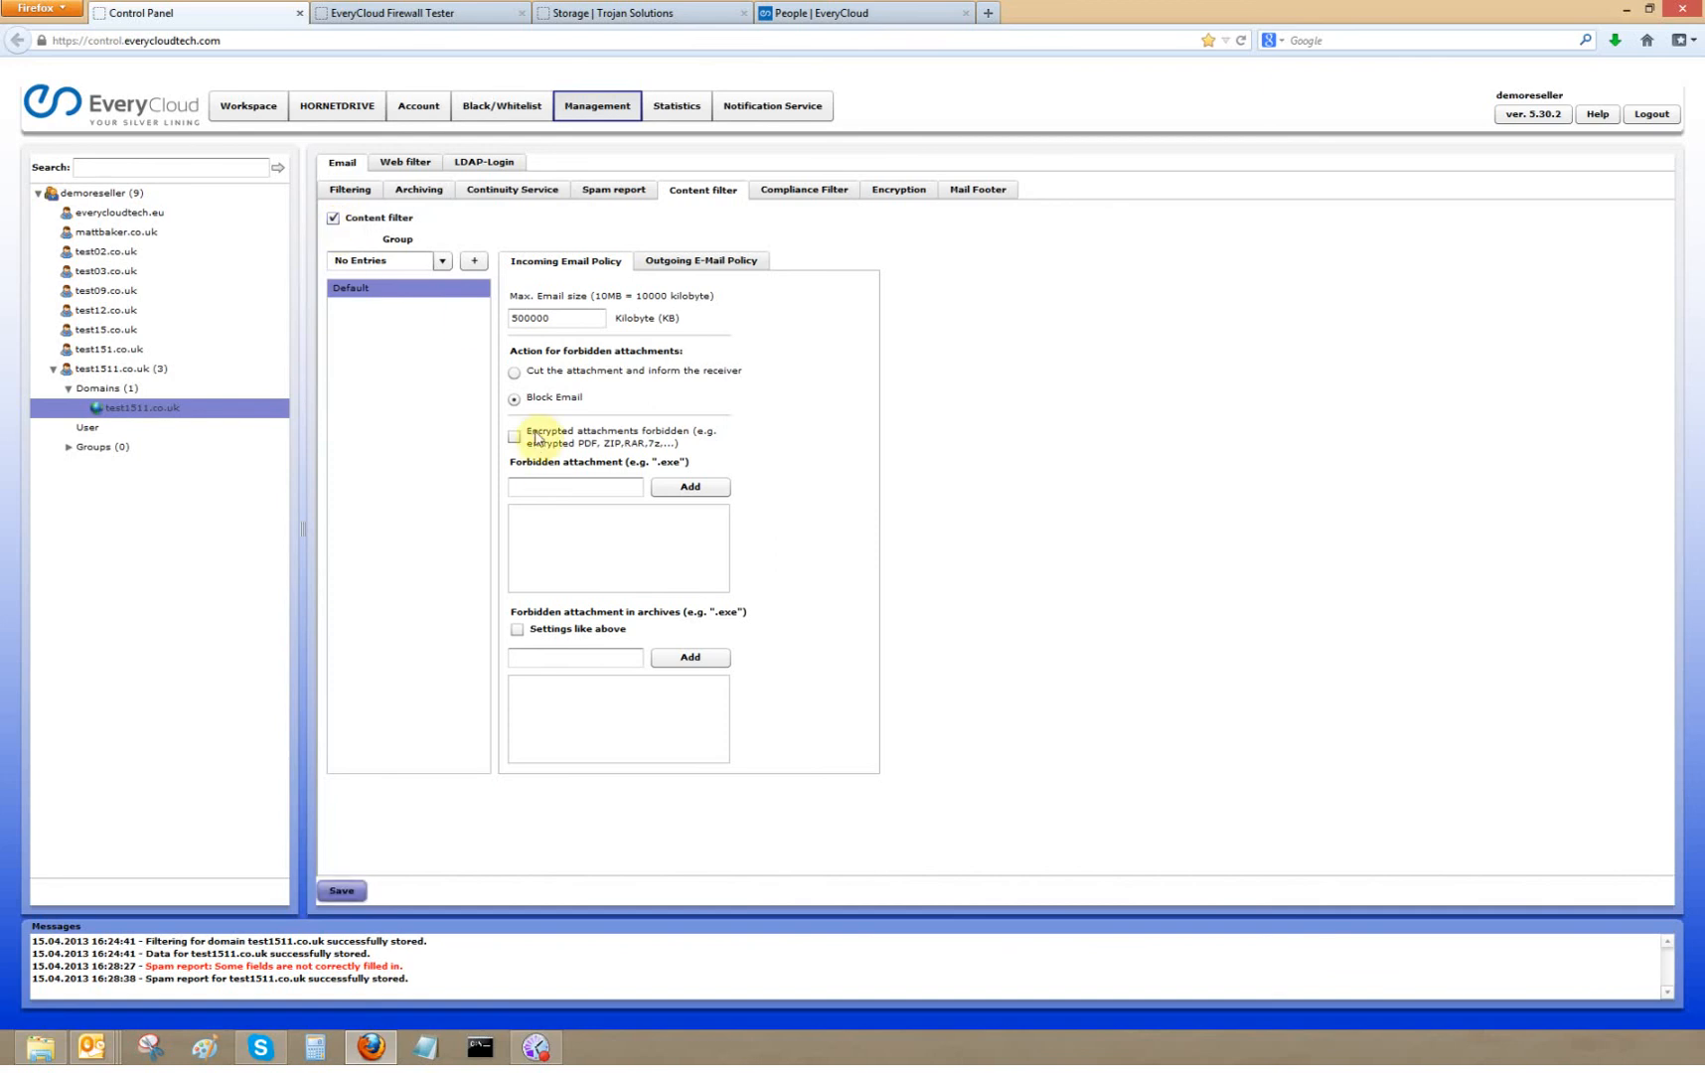
click(535, 490)
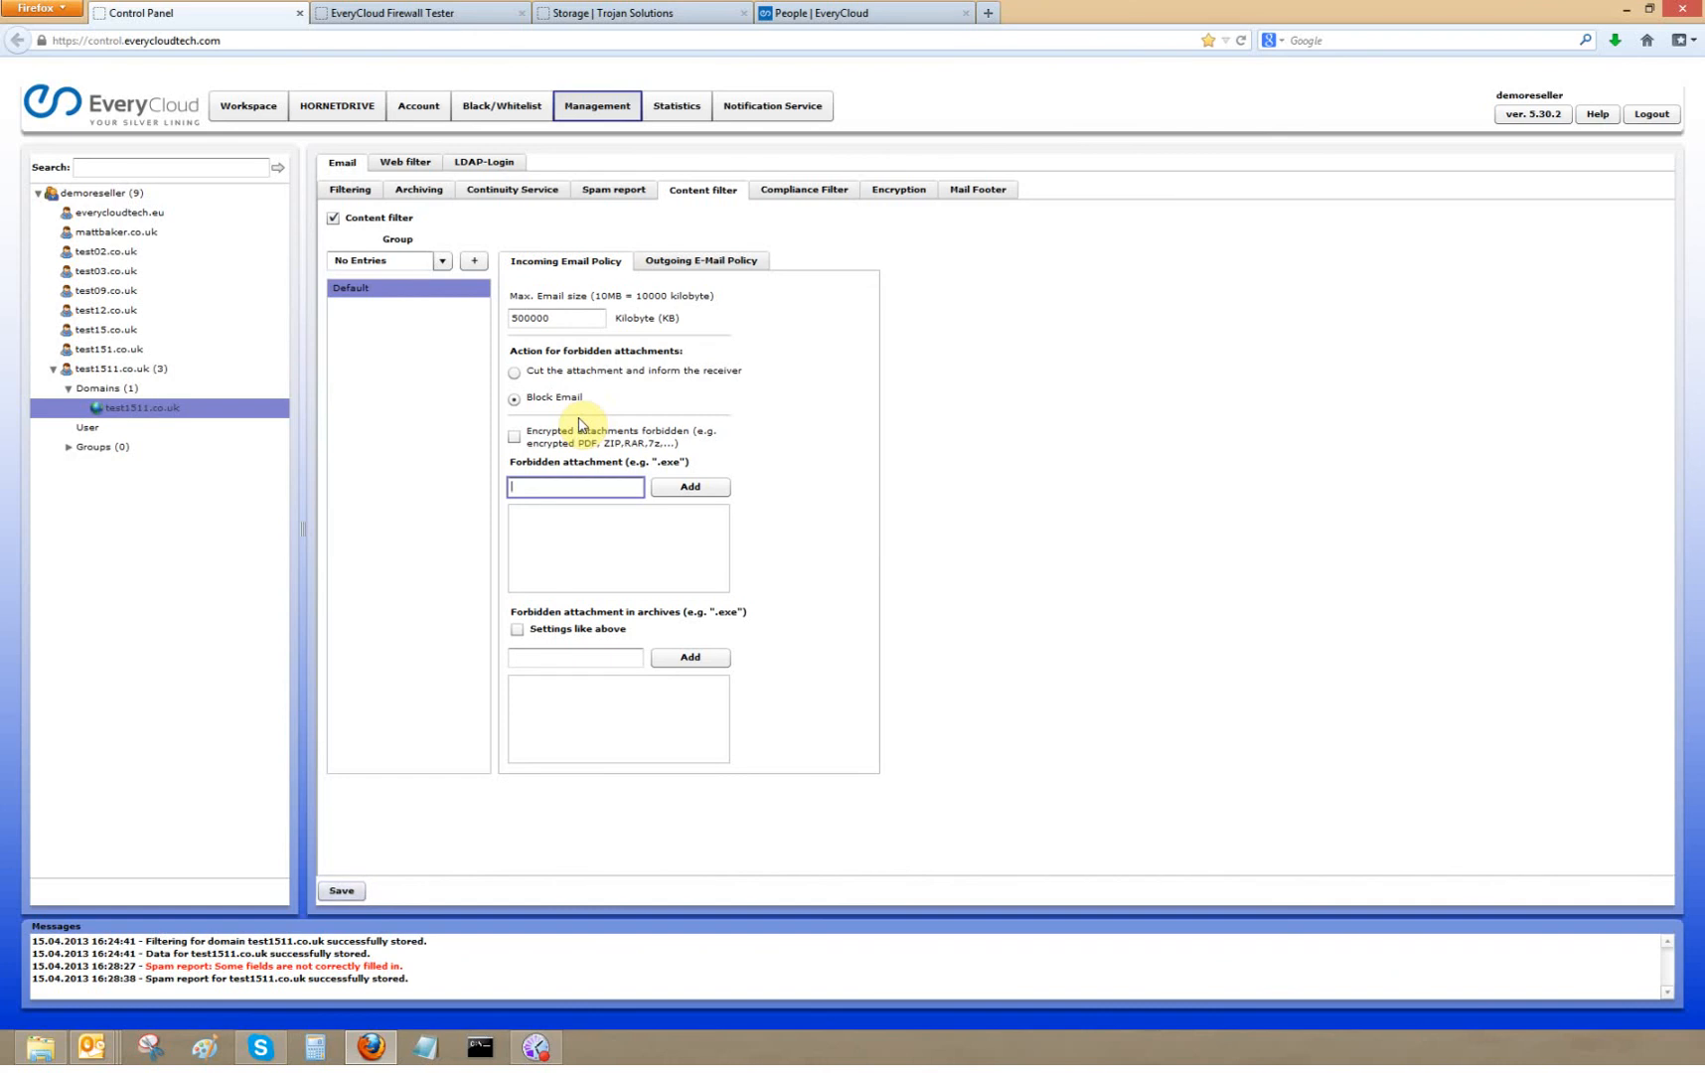
- Include Content emails in the spam report and allow users to deliver them
click(597, 188)
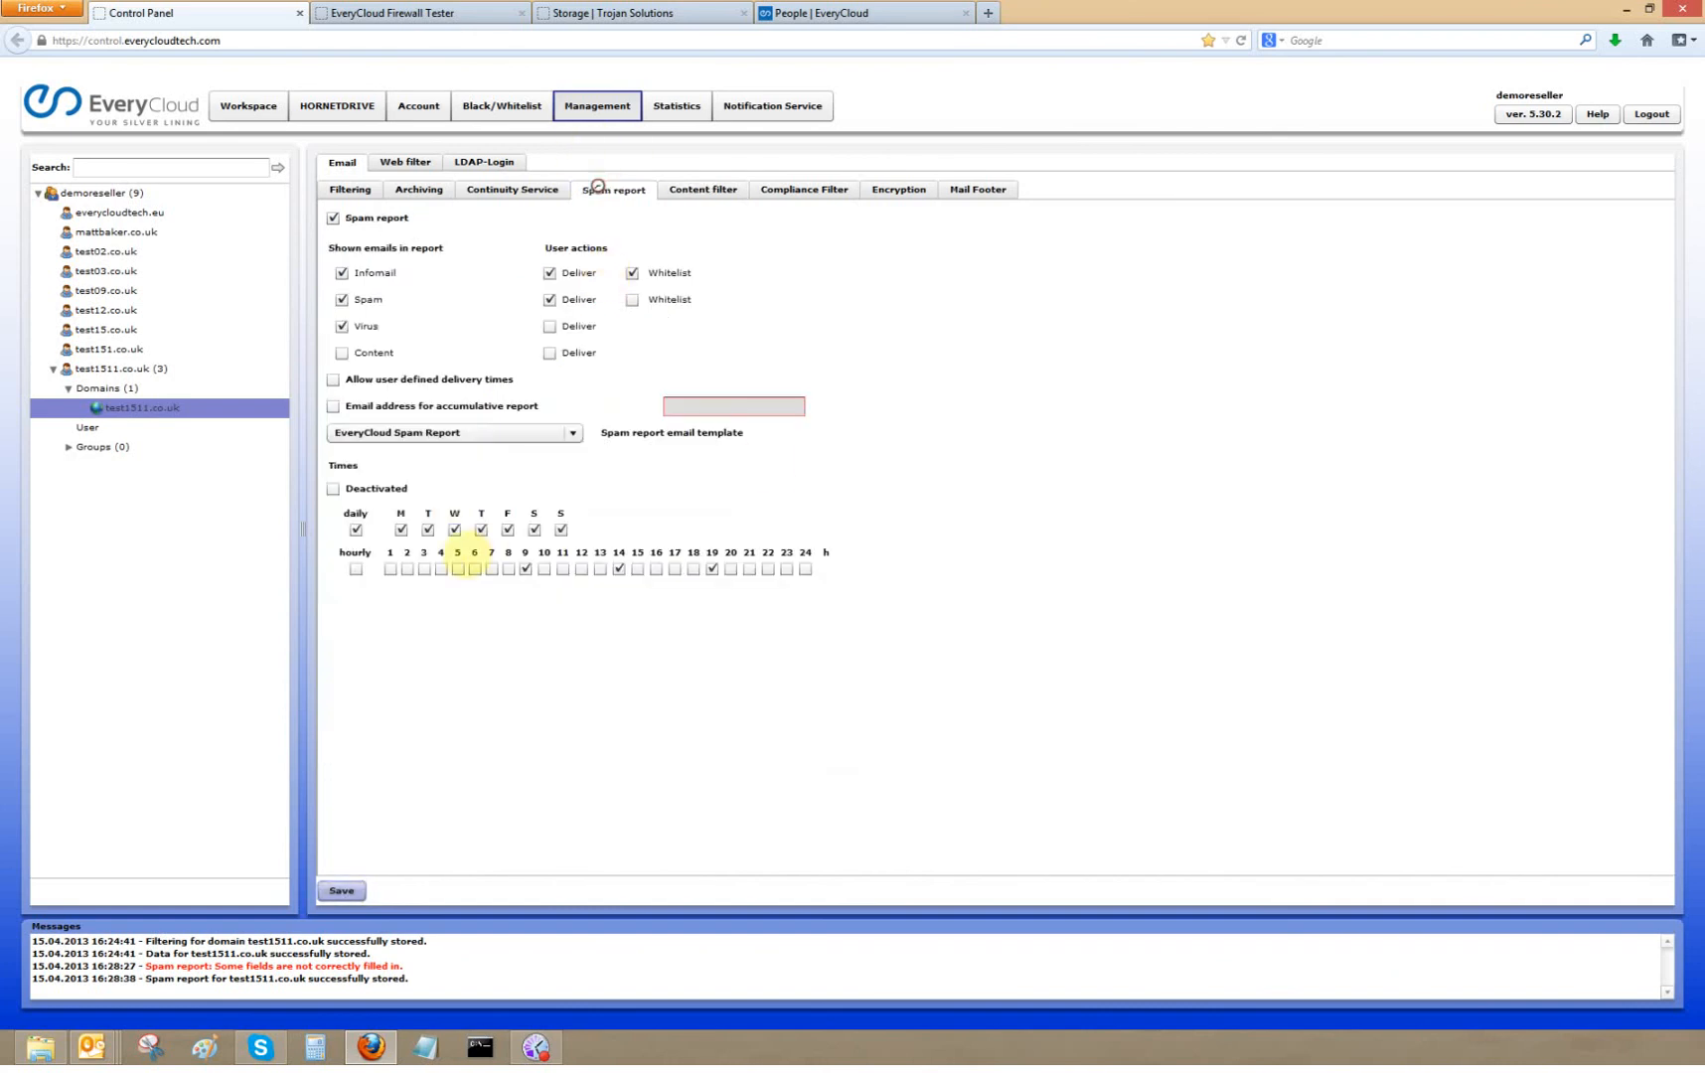
click(342, 354)
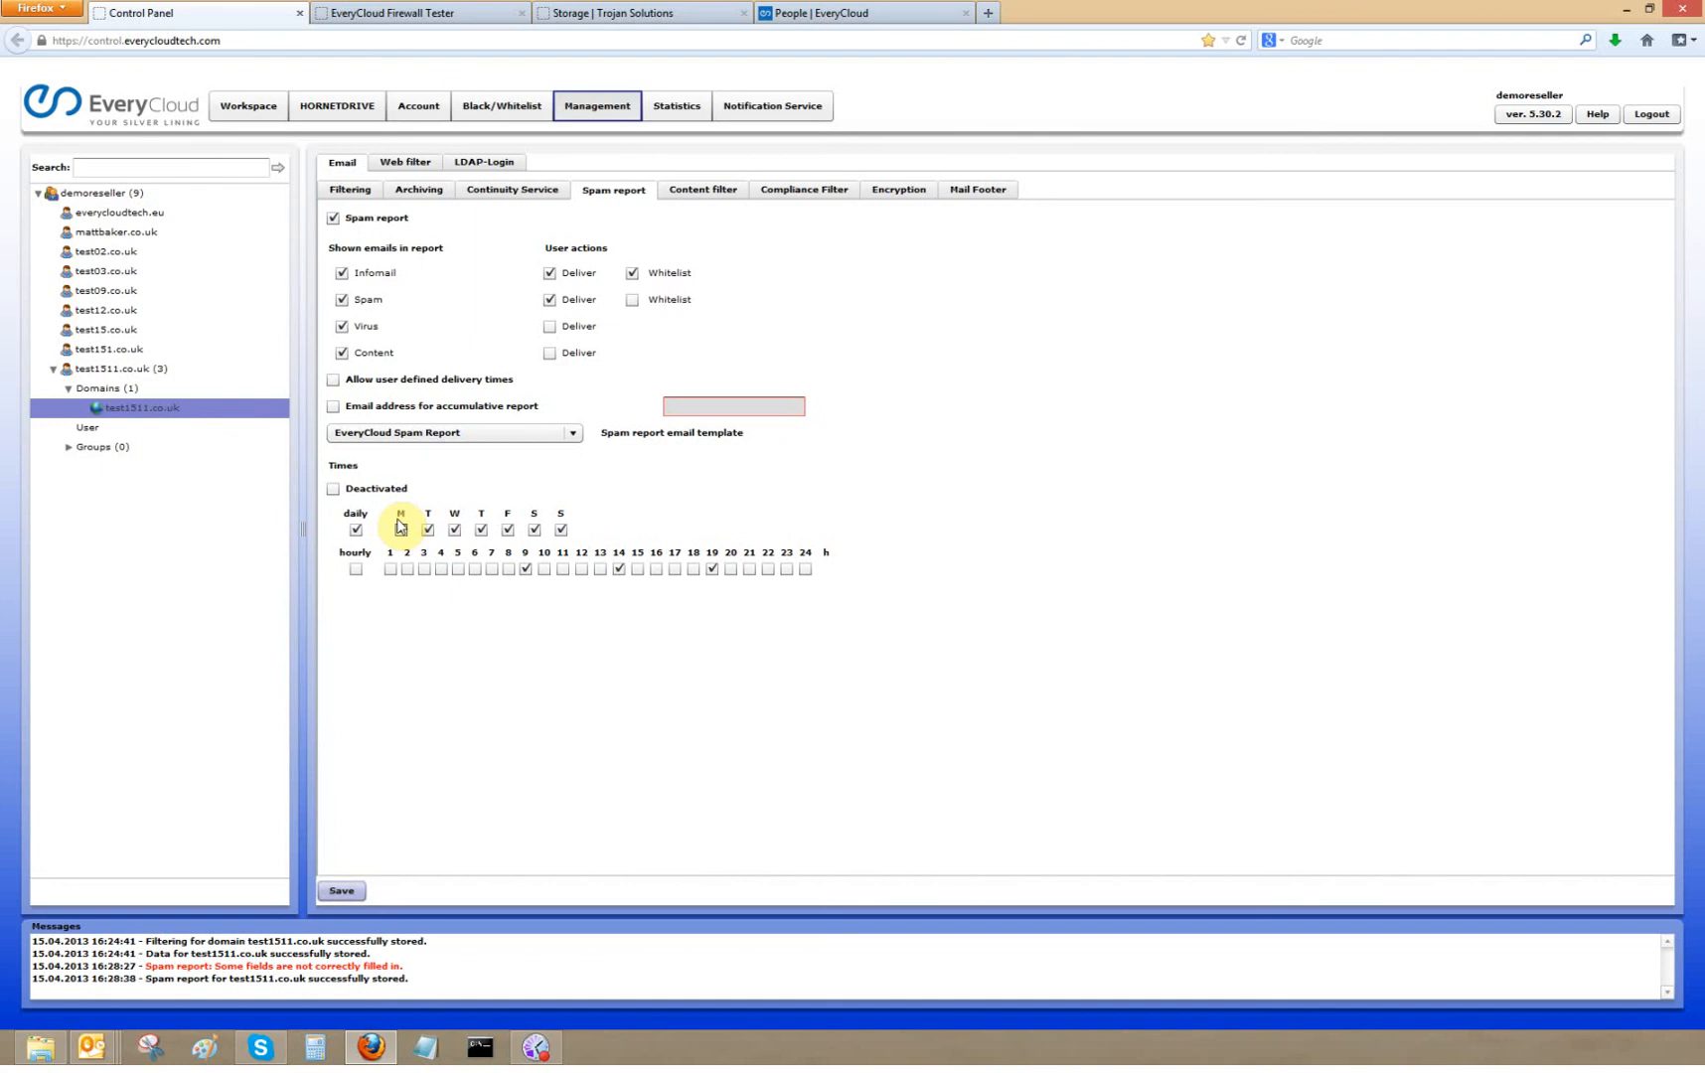
click(550, 353)
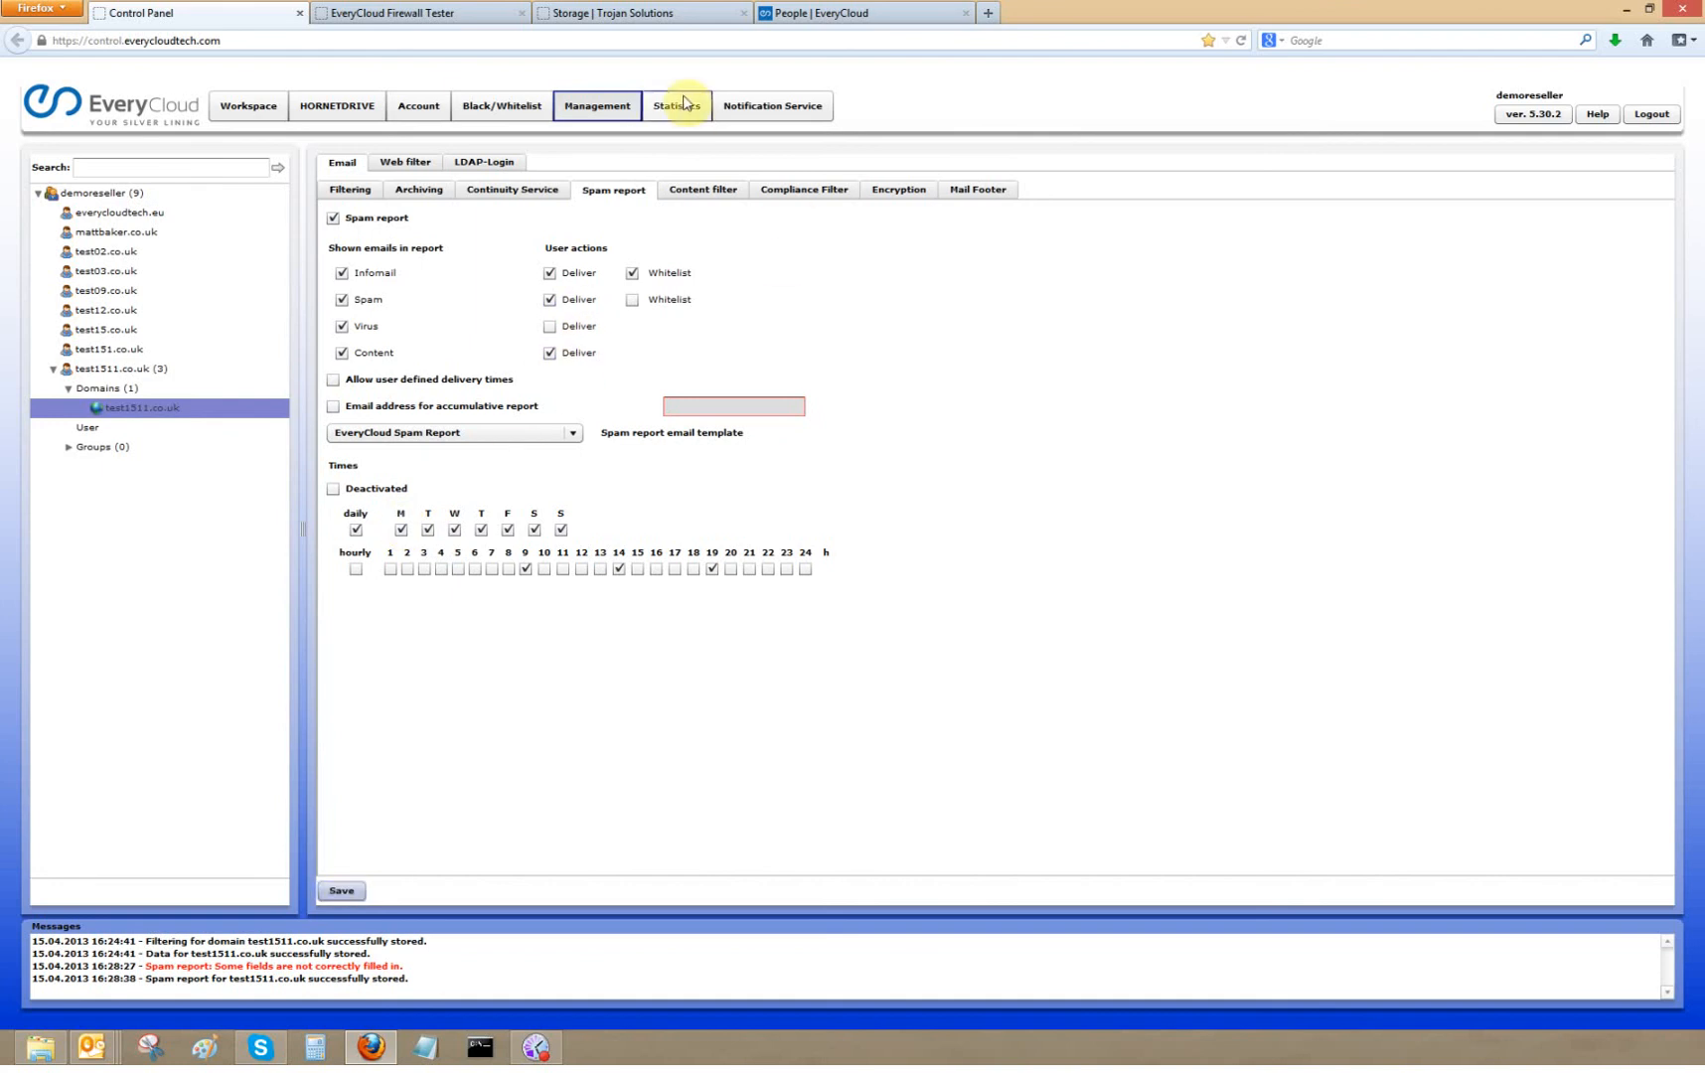
- Enable the content filter and open its outgoing e-mail policy
click(707, 192)
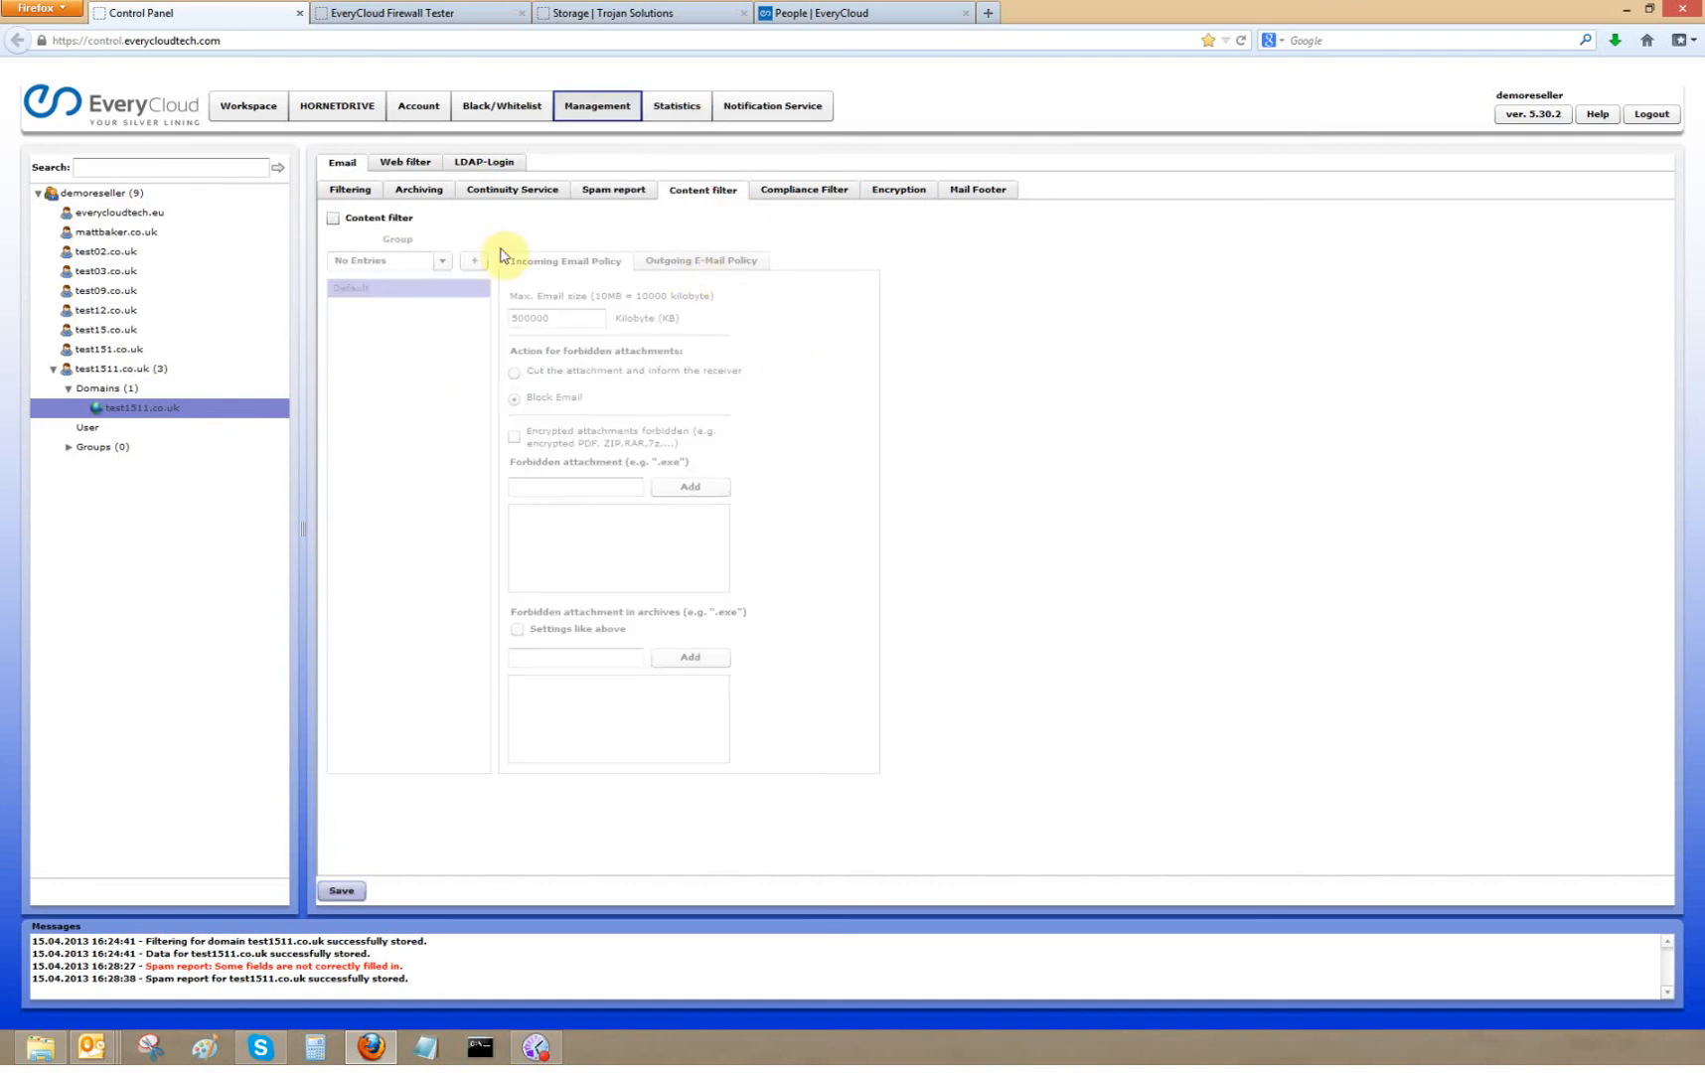
click(333, 218)
click(648, 264)
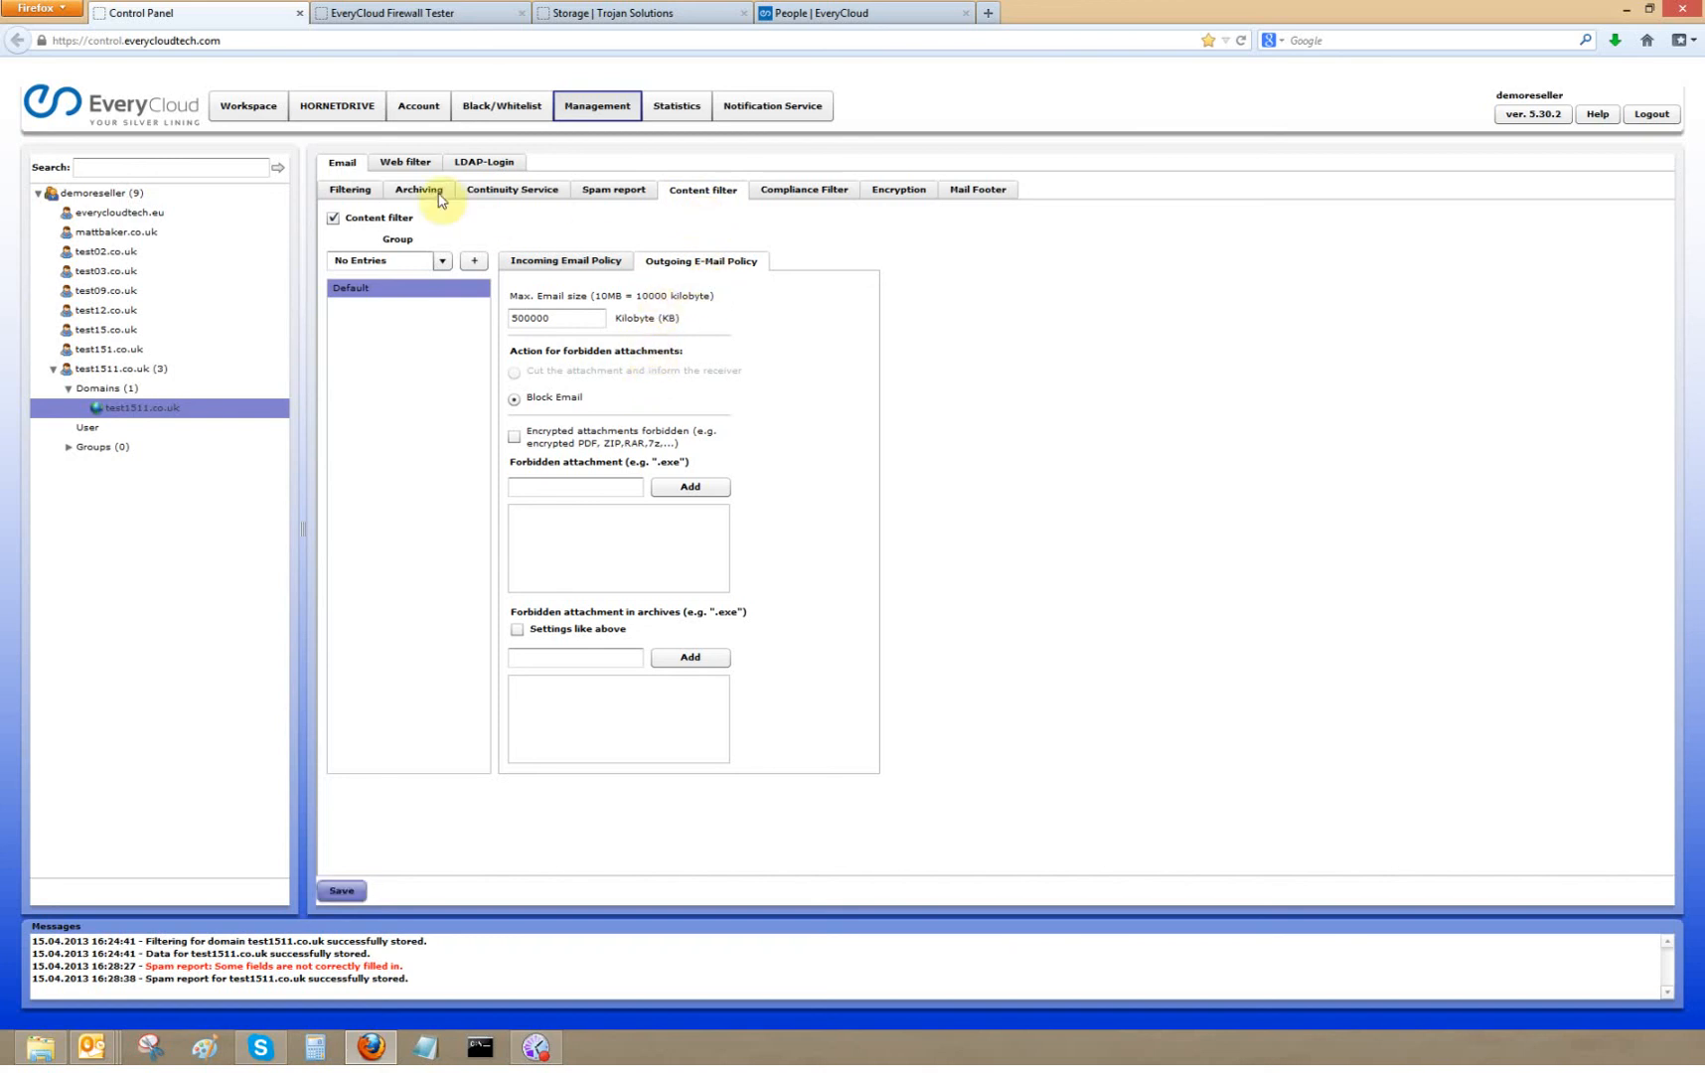
- Activate the compliance filter for the domain
click(813, 191)
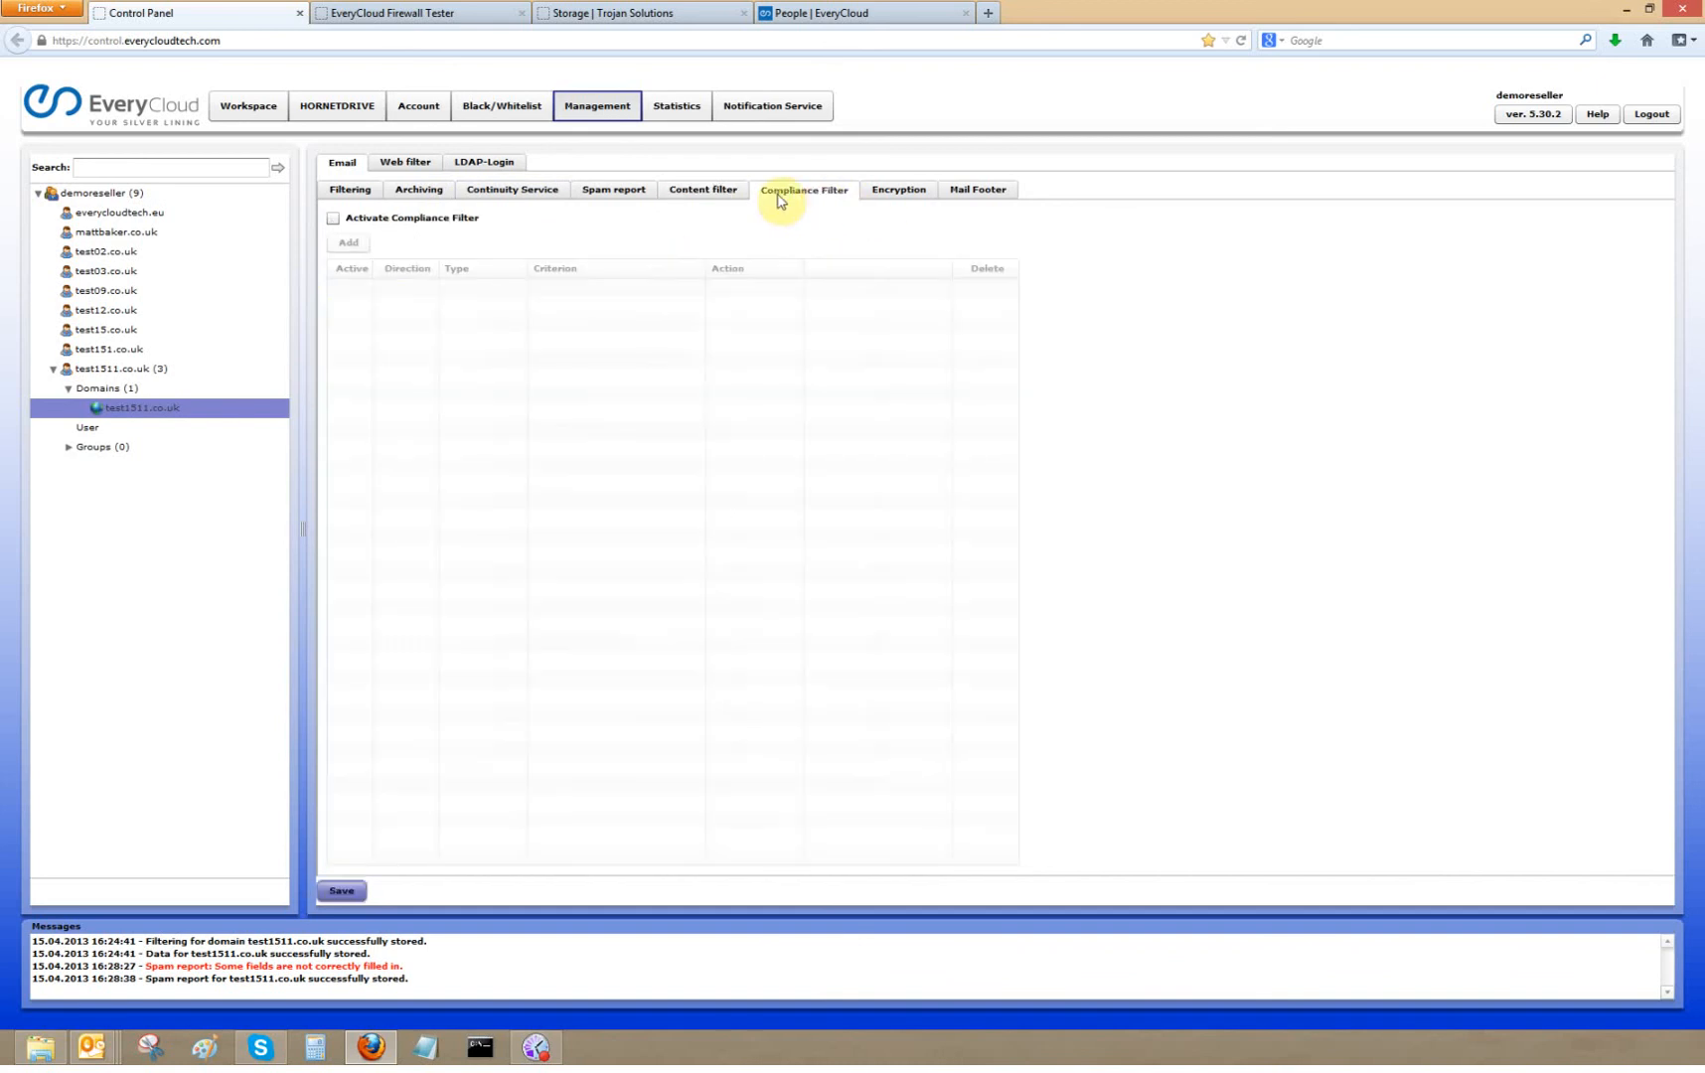
click(333, 218)
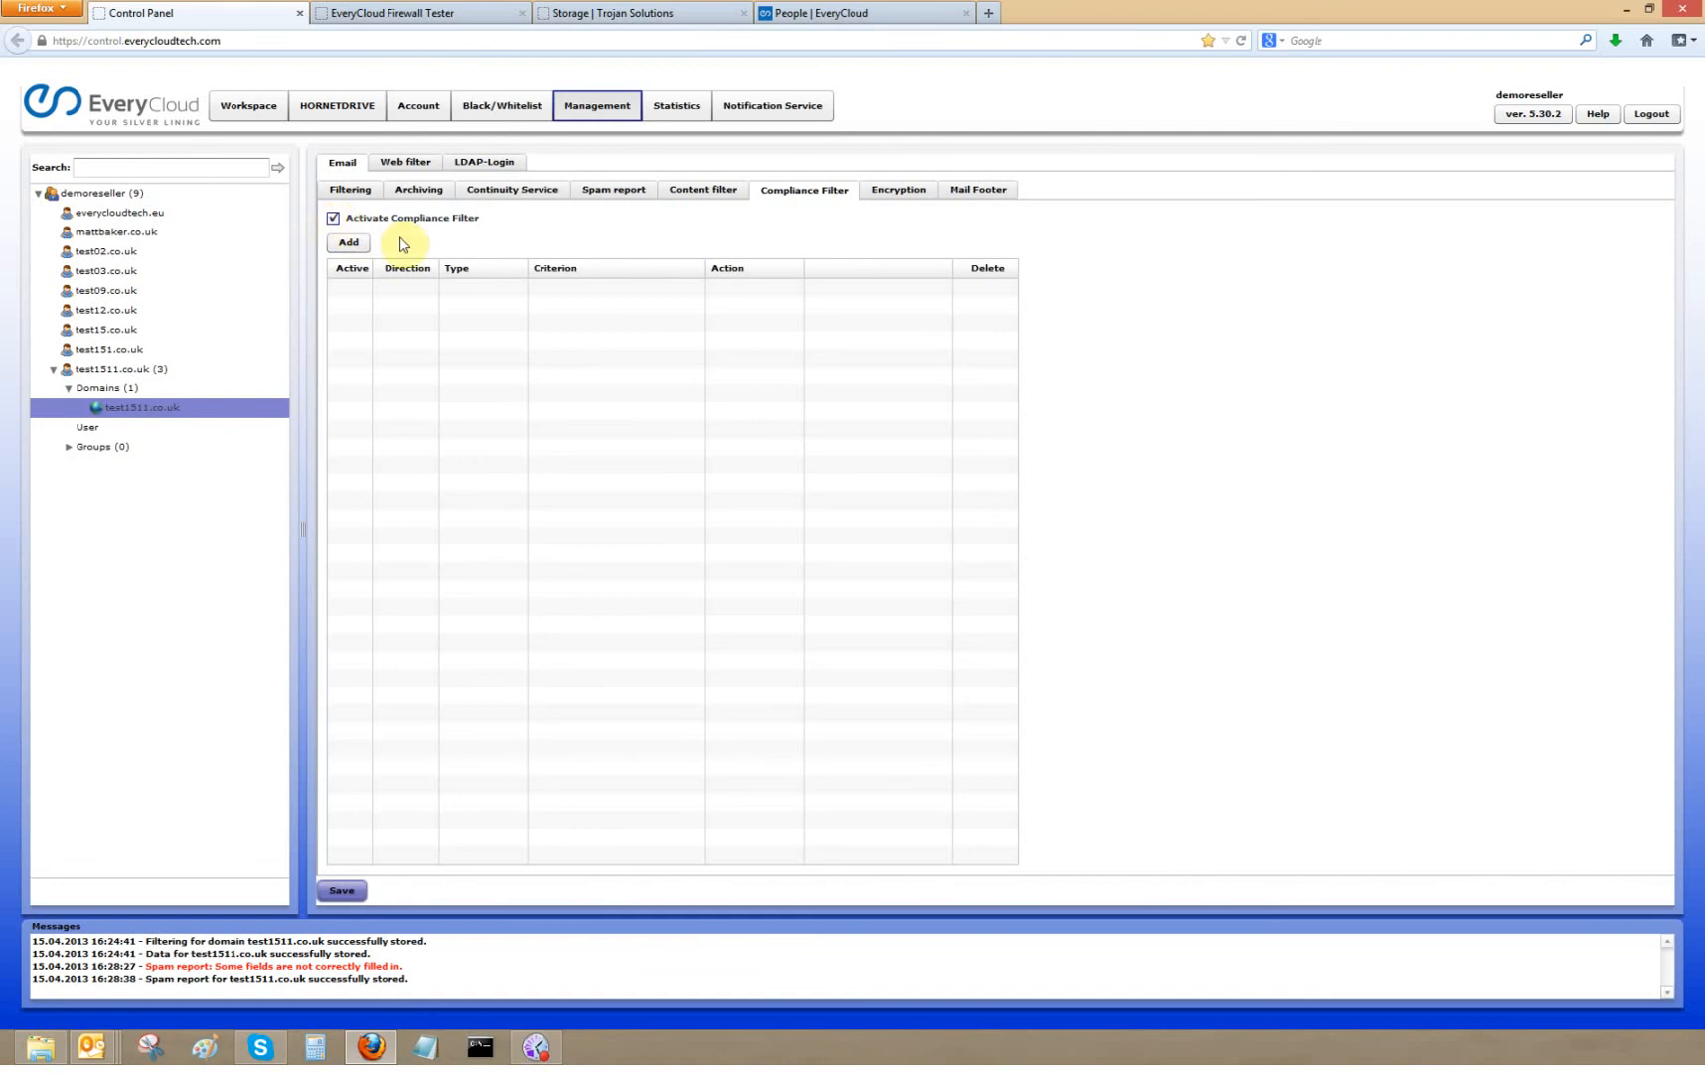
click(350, 241)
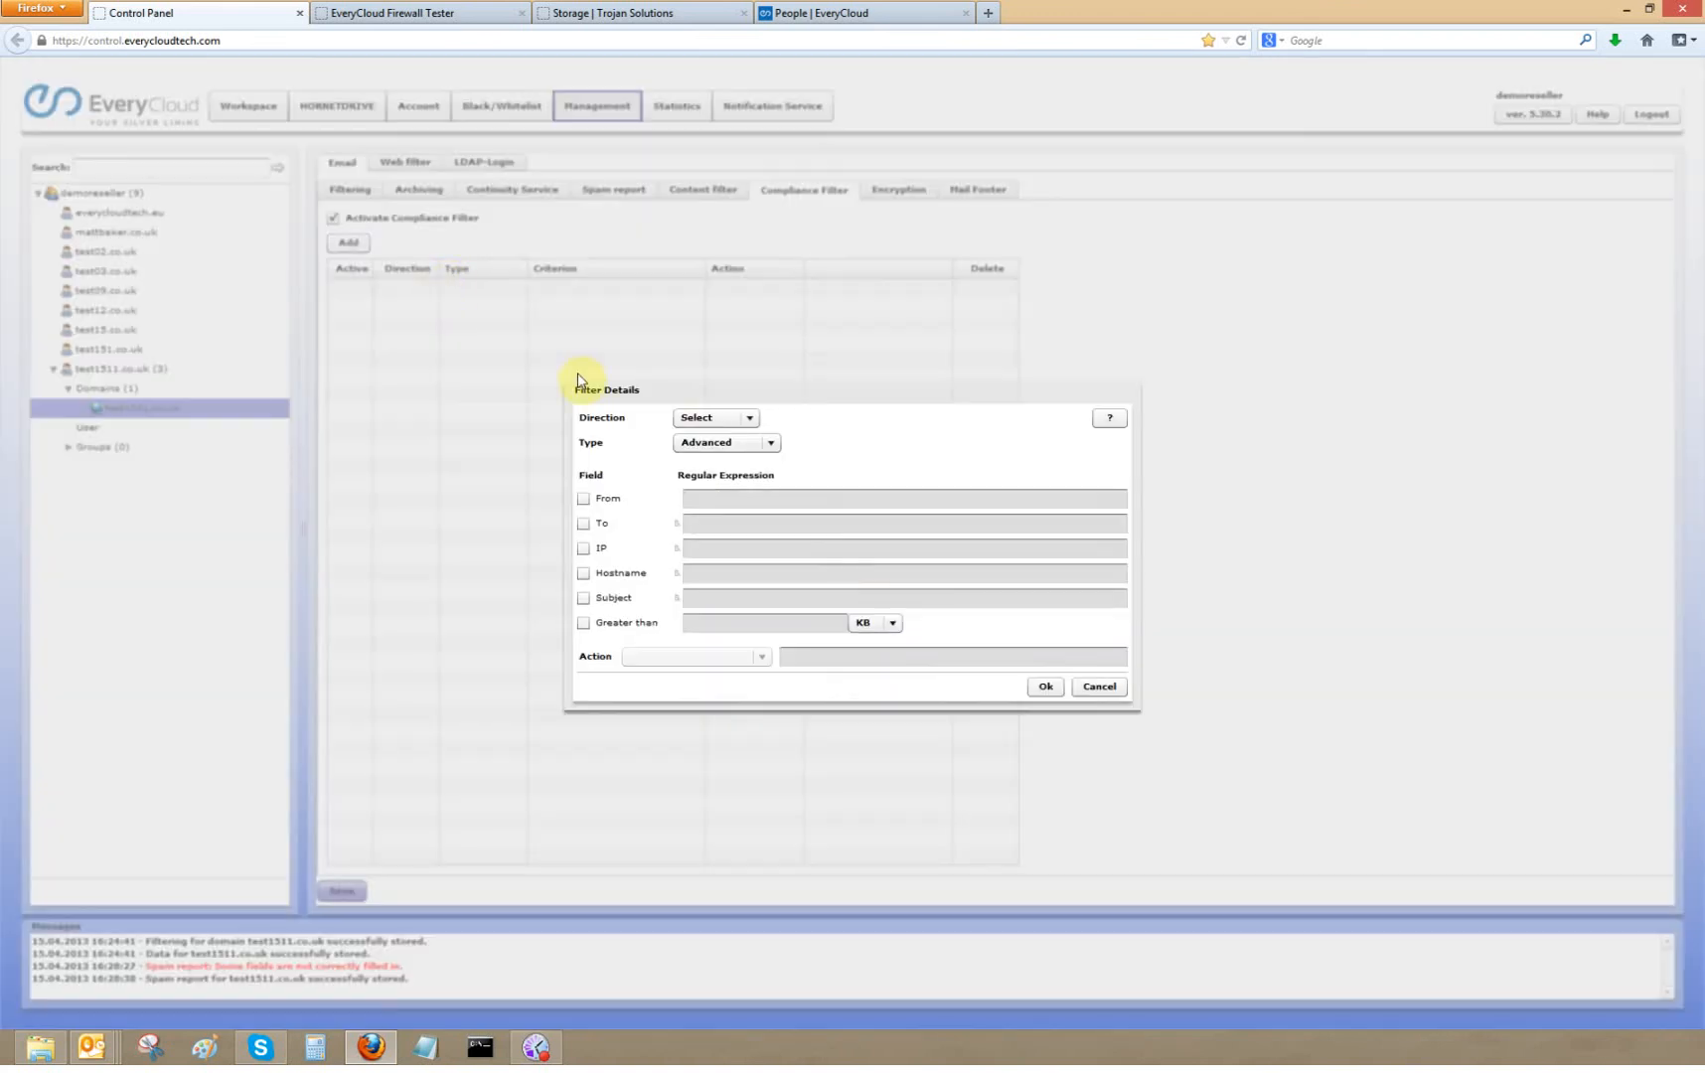
click(741, 418)
click(721, 456)
click(770, 444)
click(740, 459)
click(774, 444)
click(844, 462)
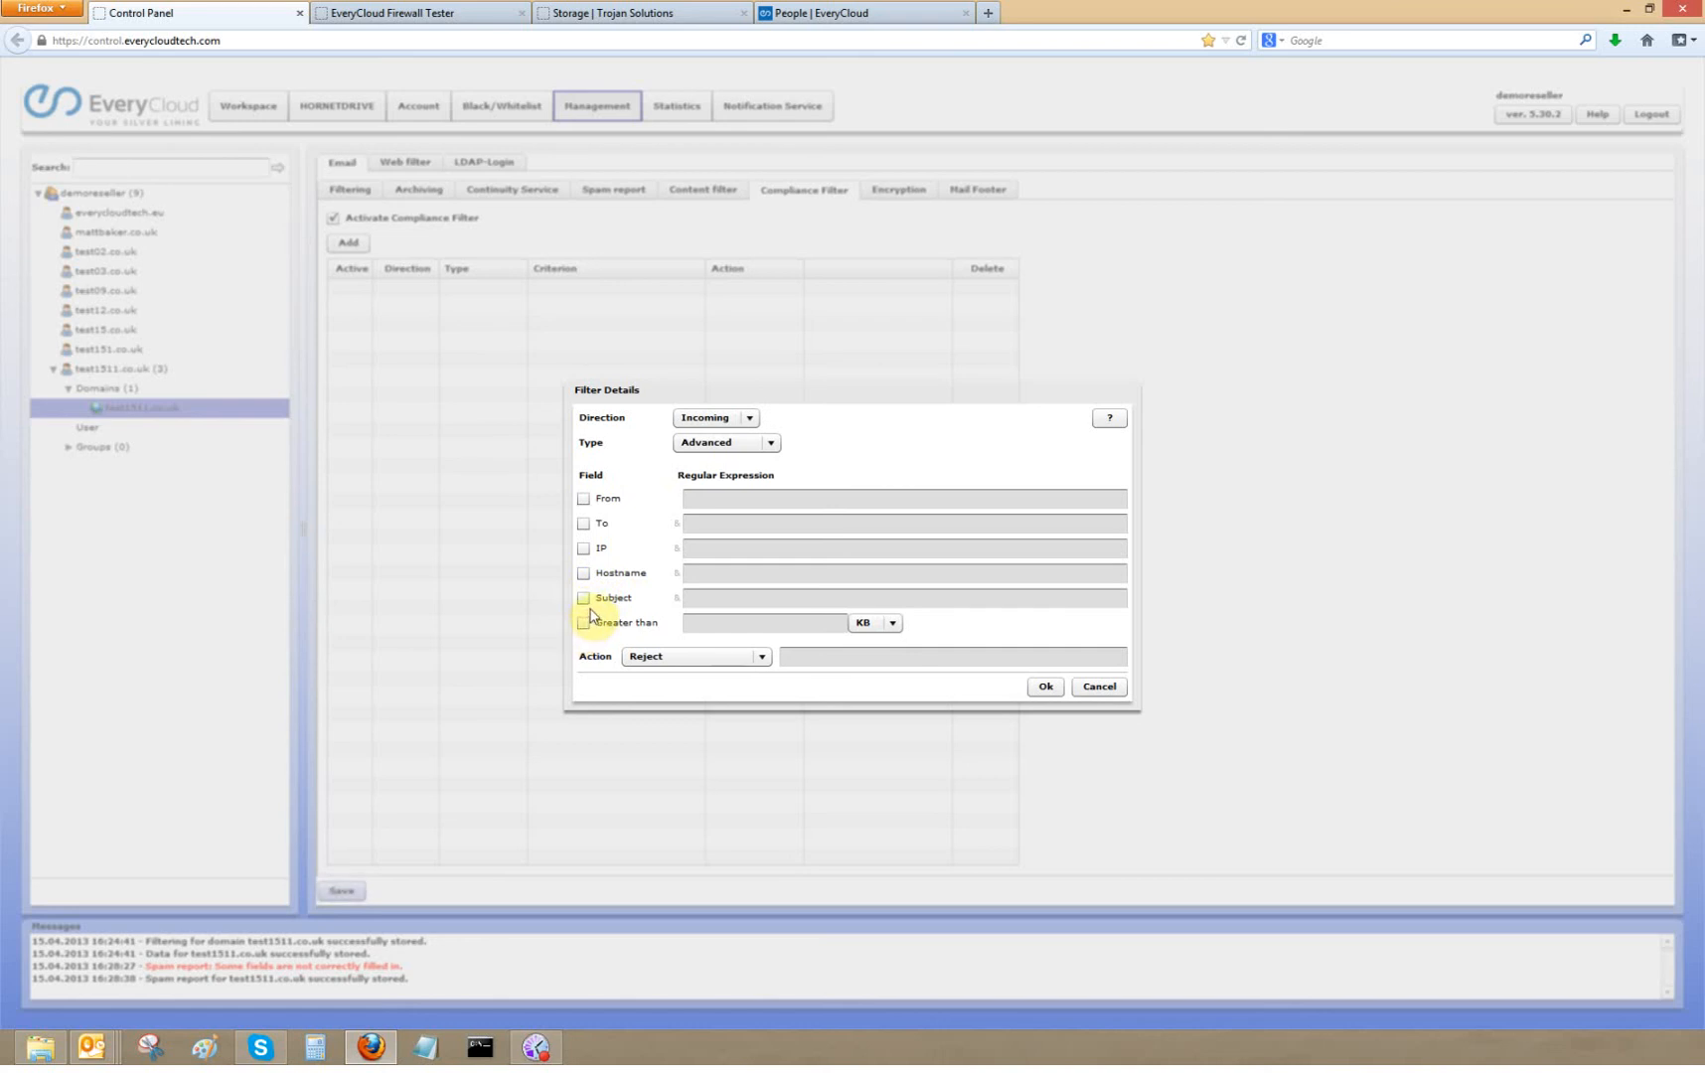
click(762, 659)
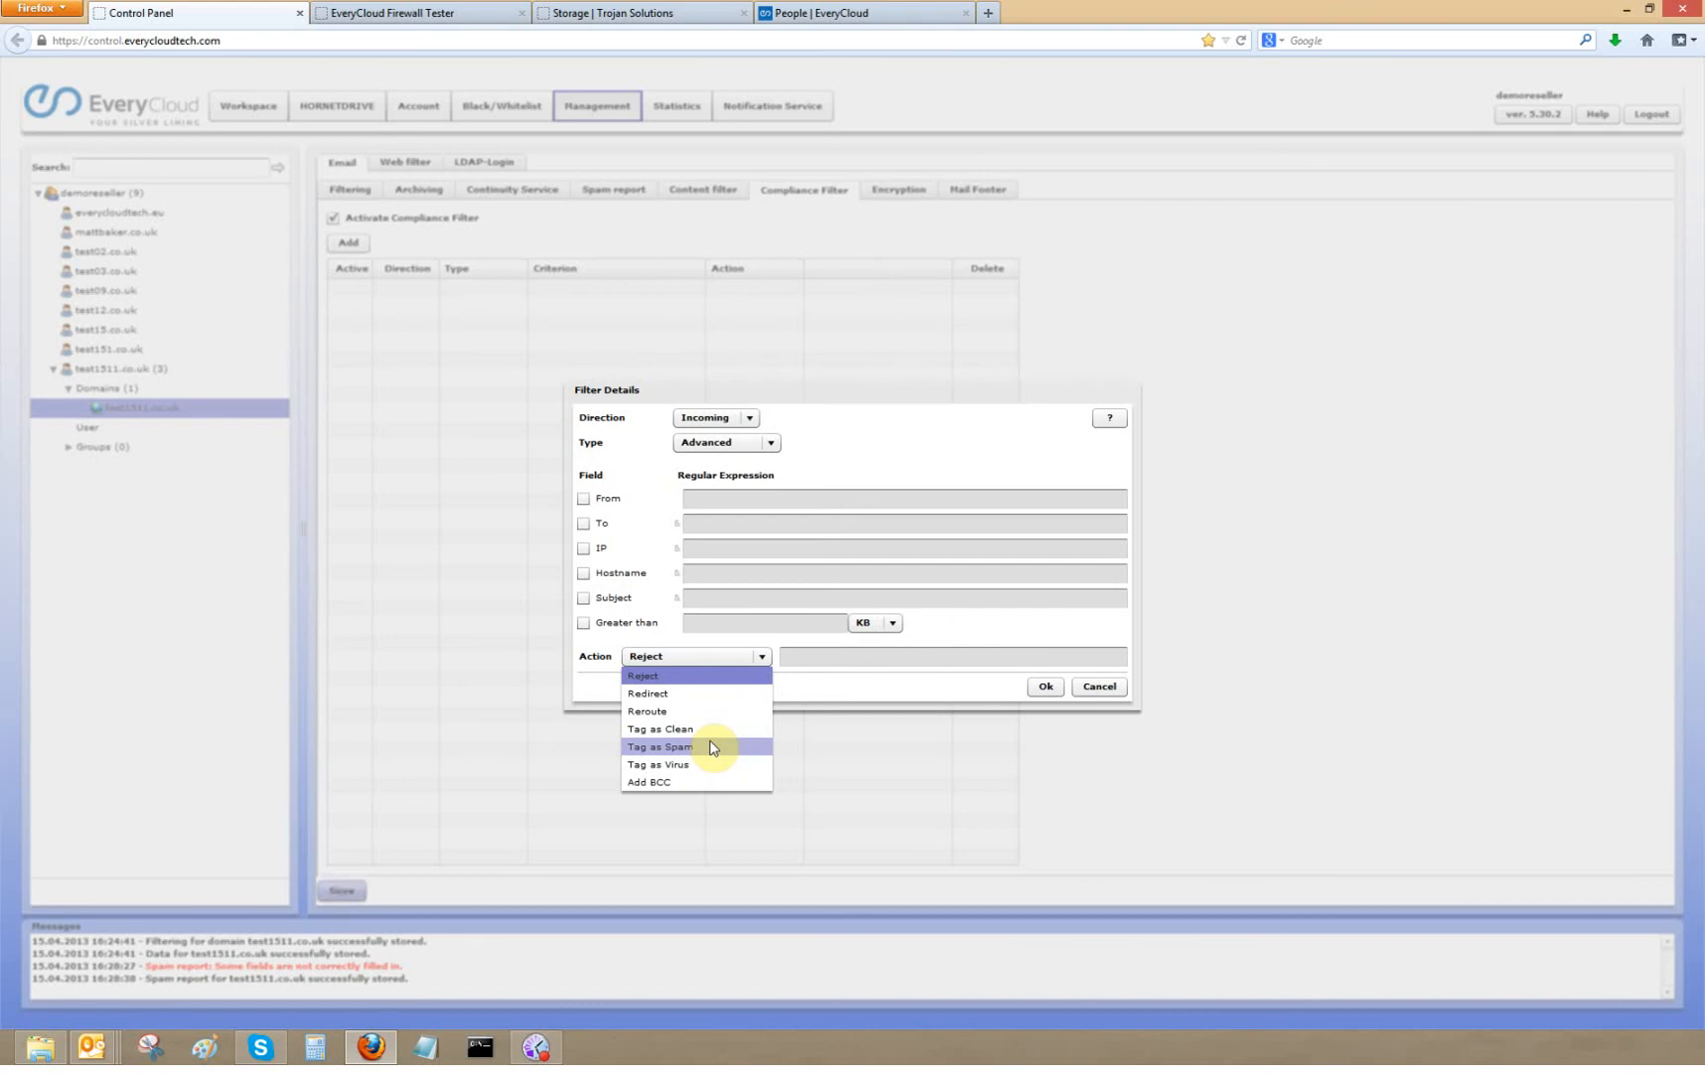
click(1098, 687)
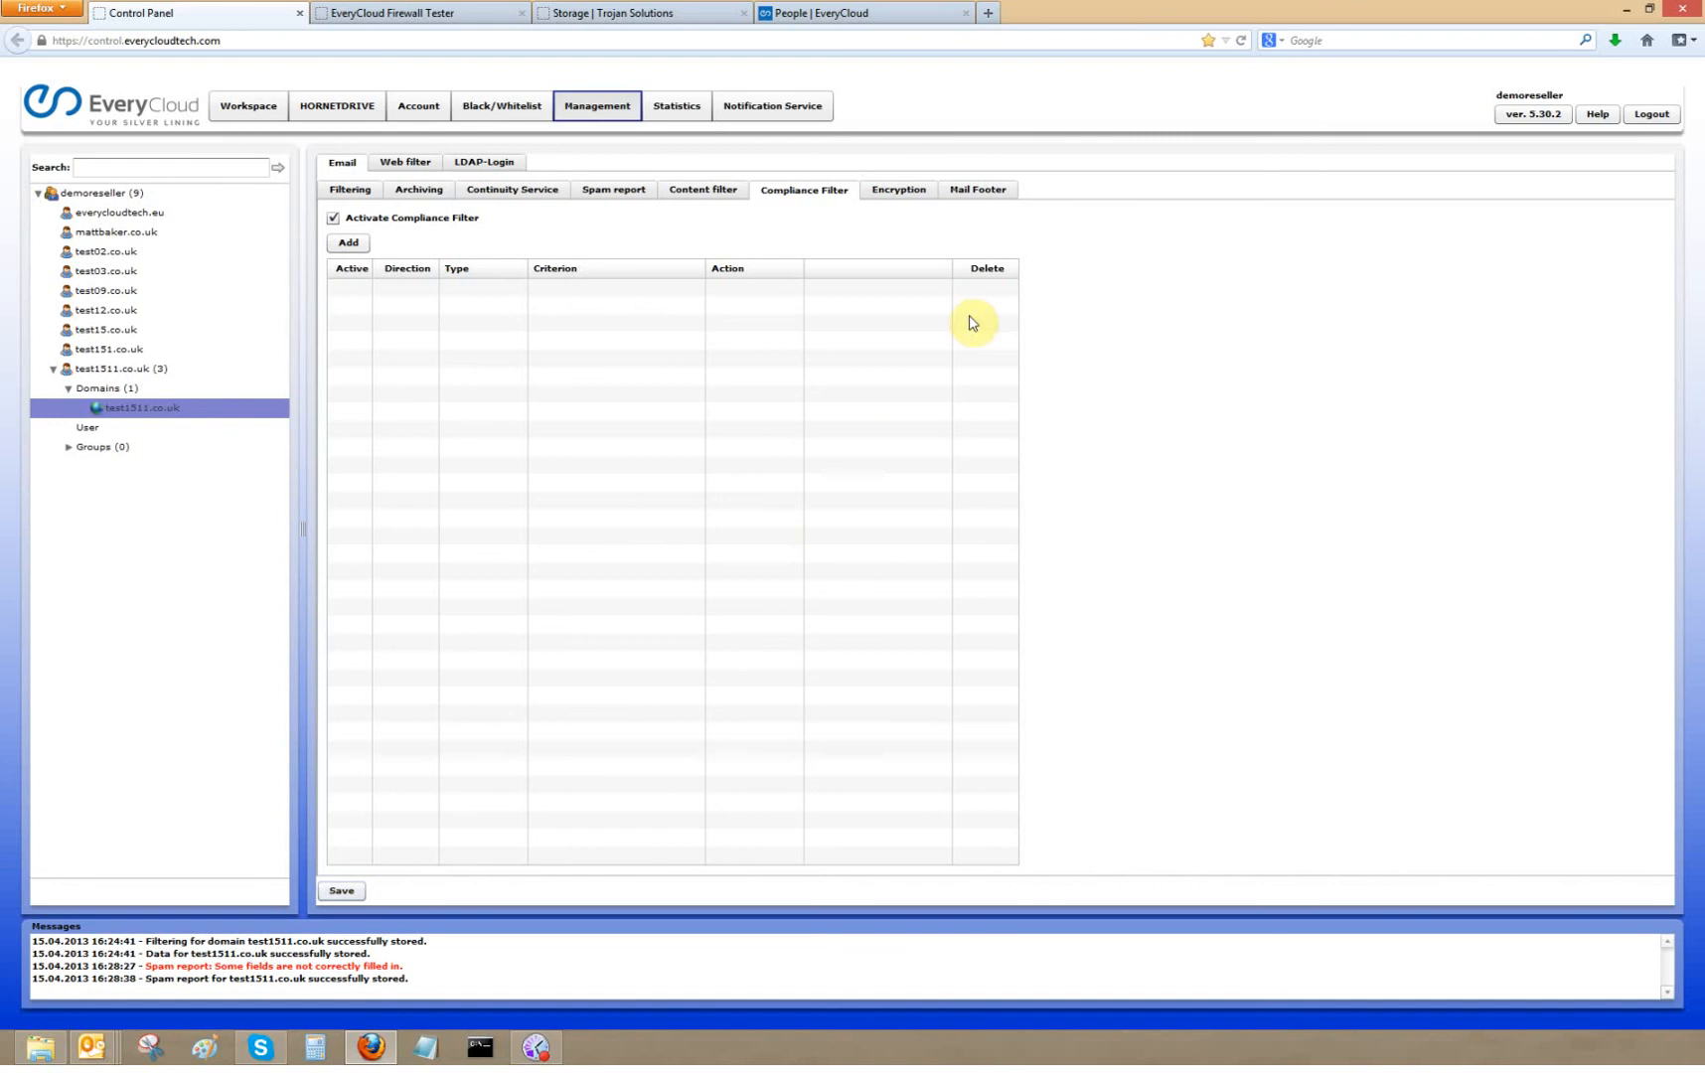
- Activate the encryption policy and the mail footer for the domain
click(901, 195)
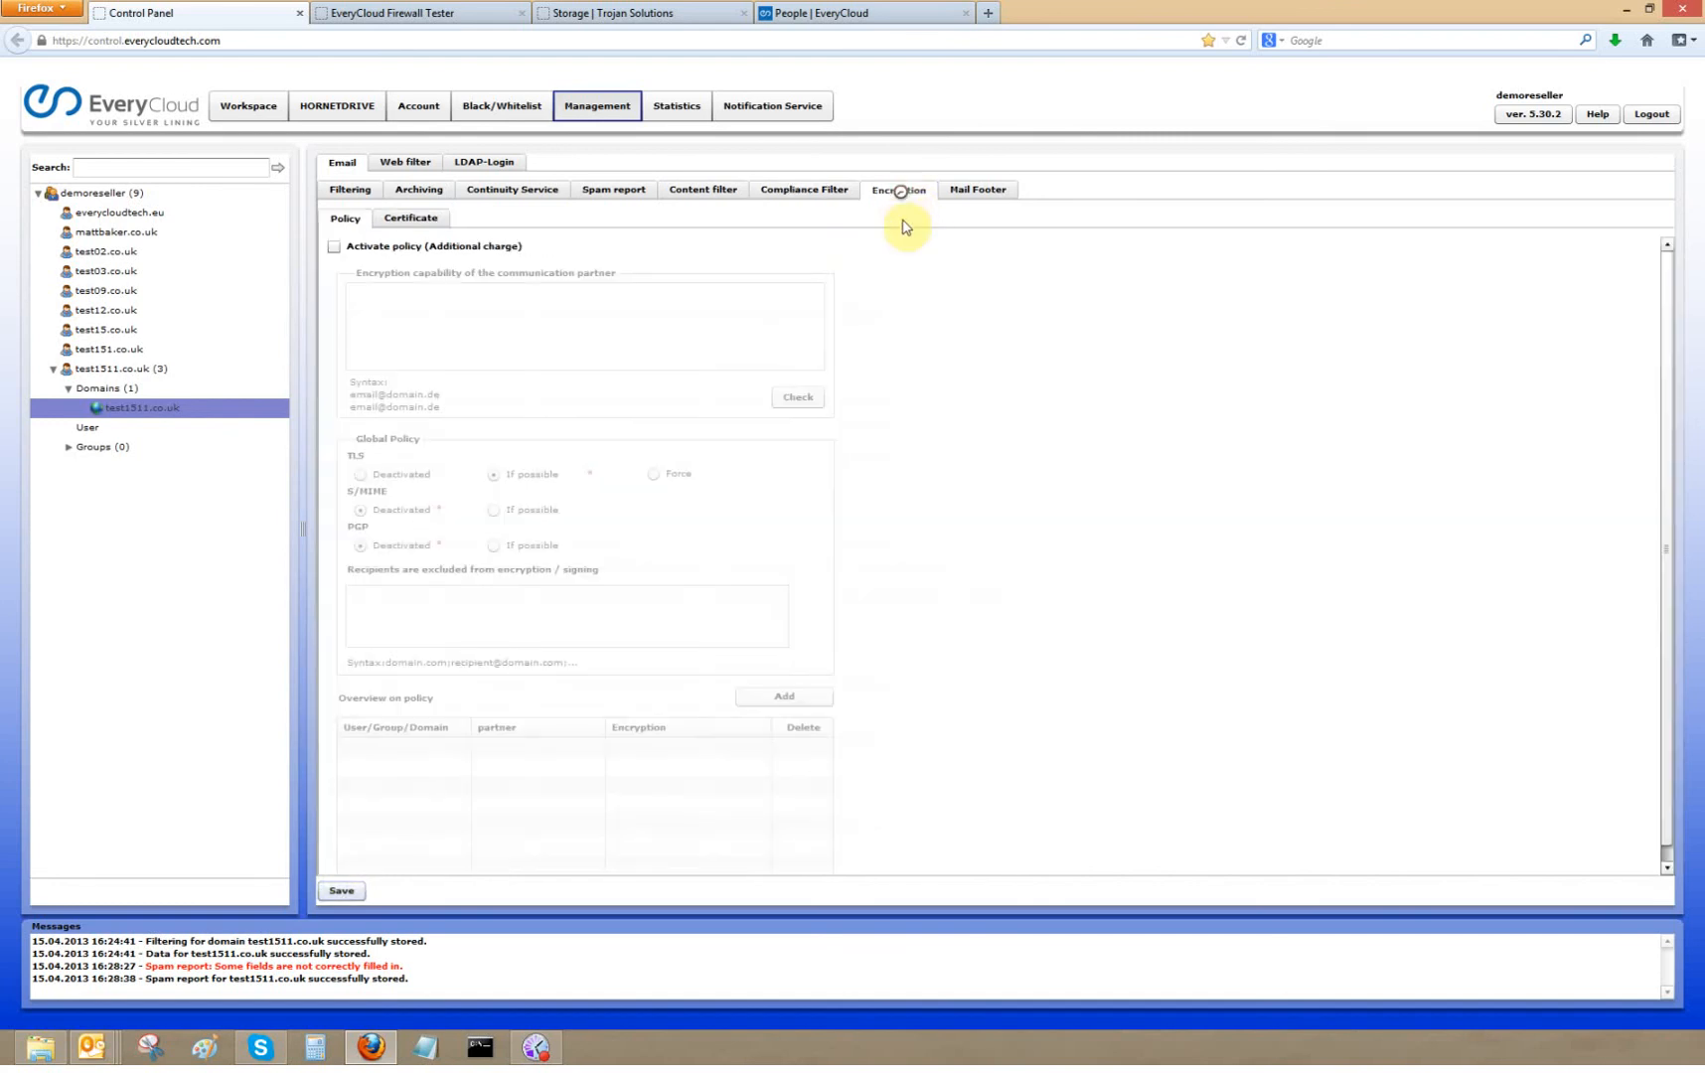
click(334, 246)
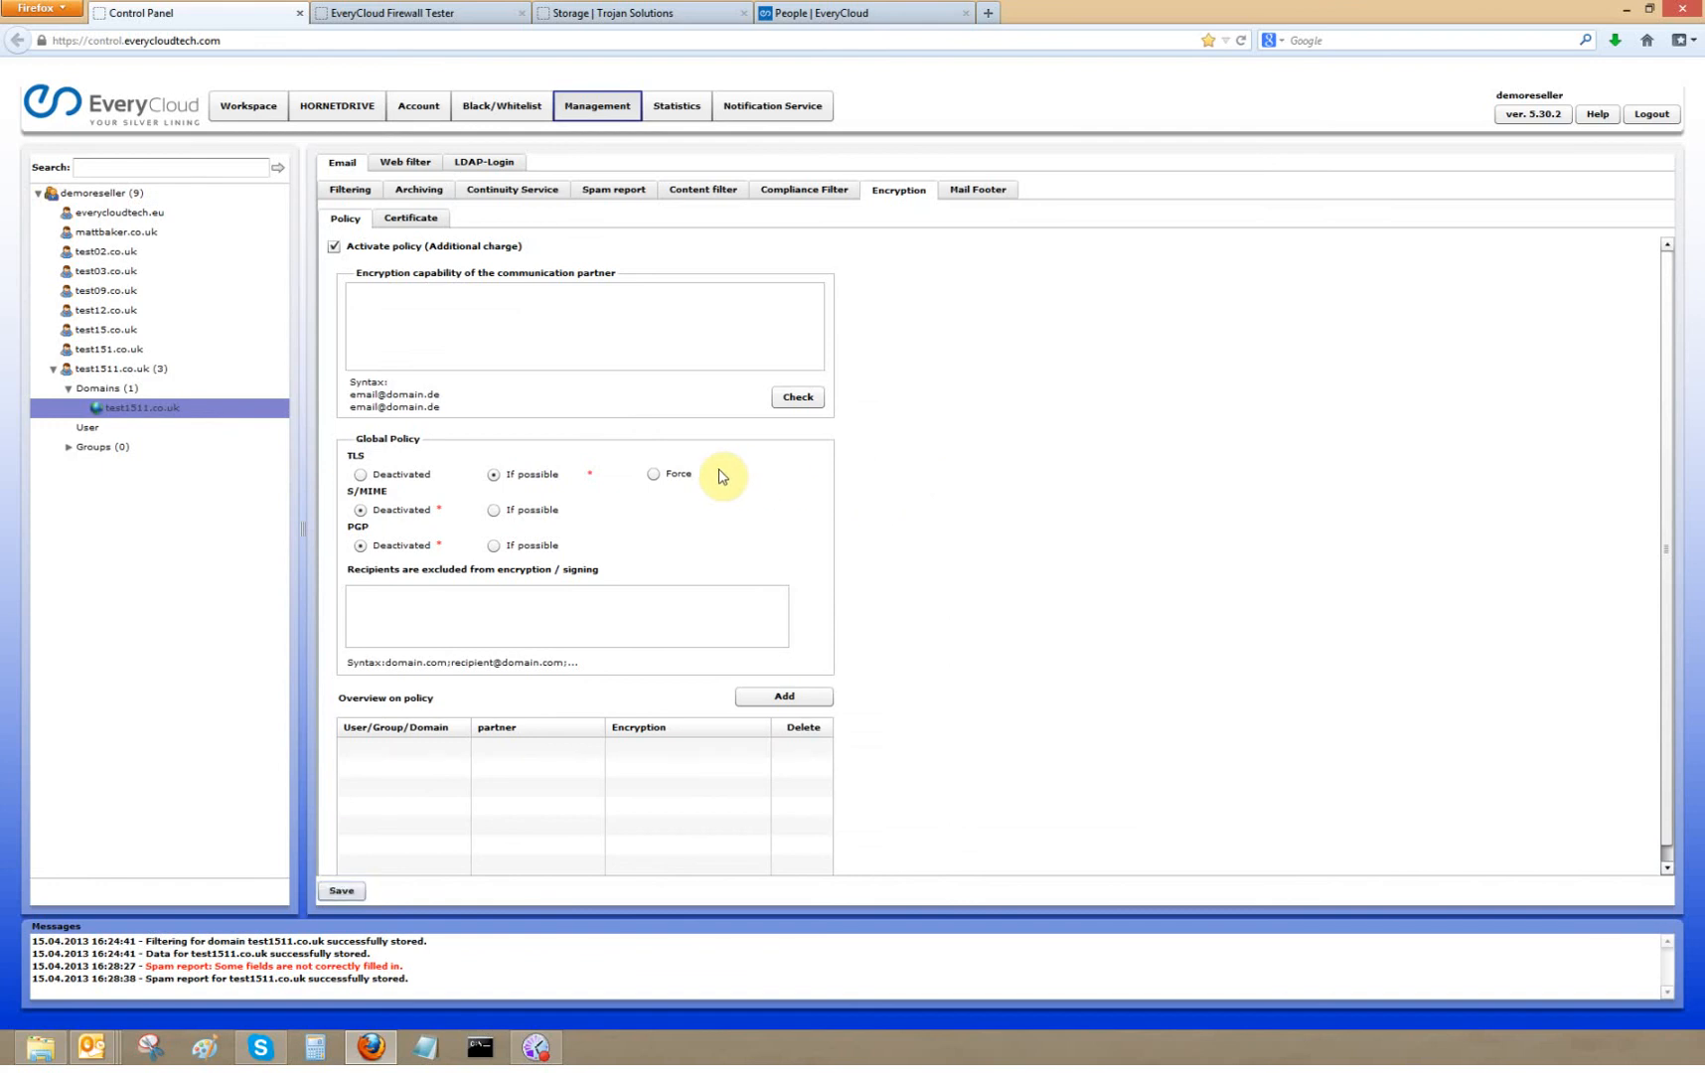
click(989, 192)
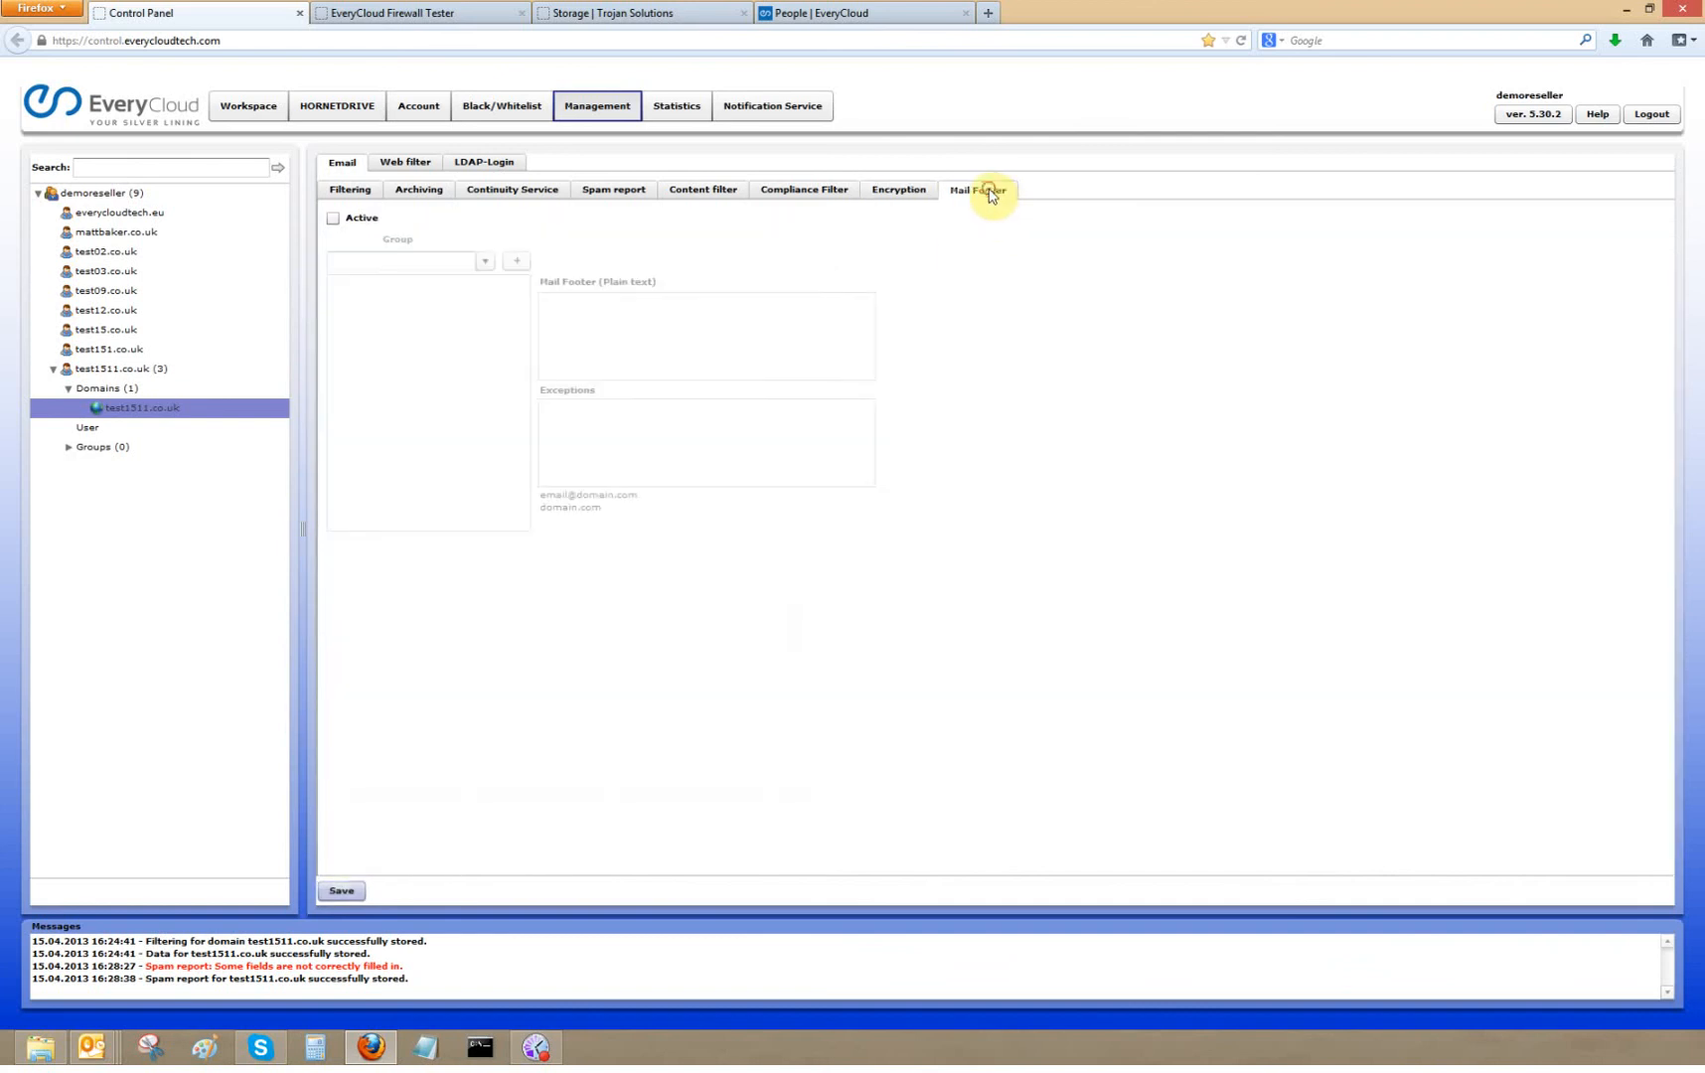
click(349, 226)
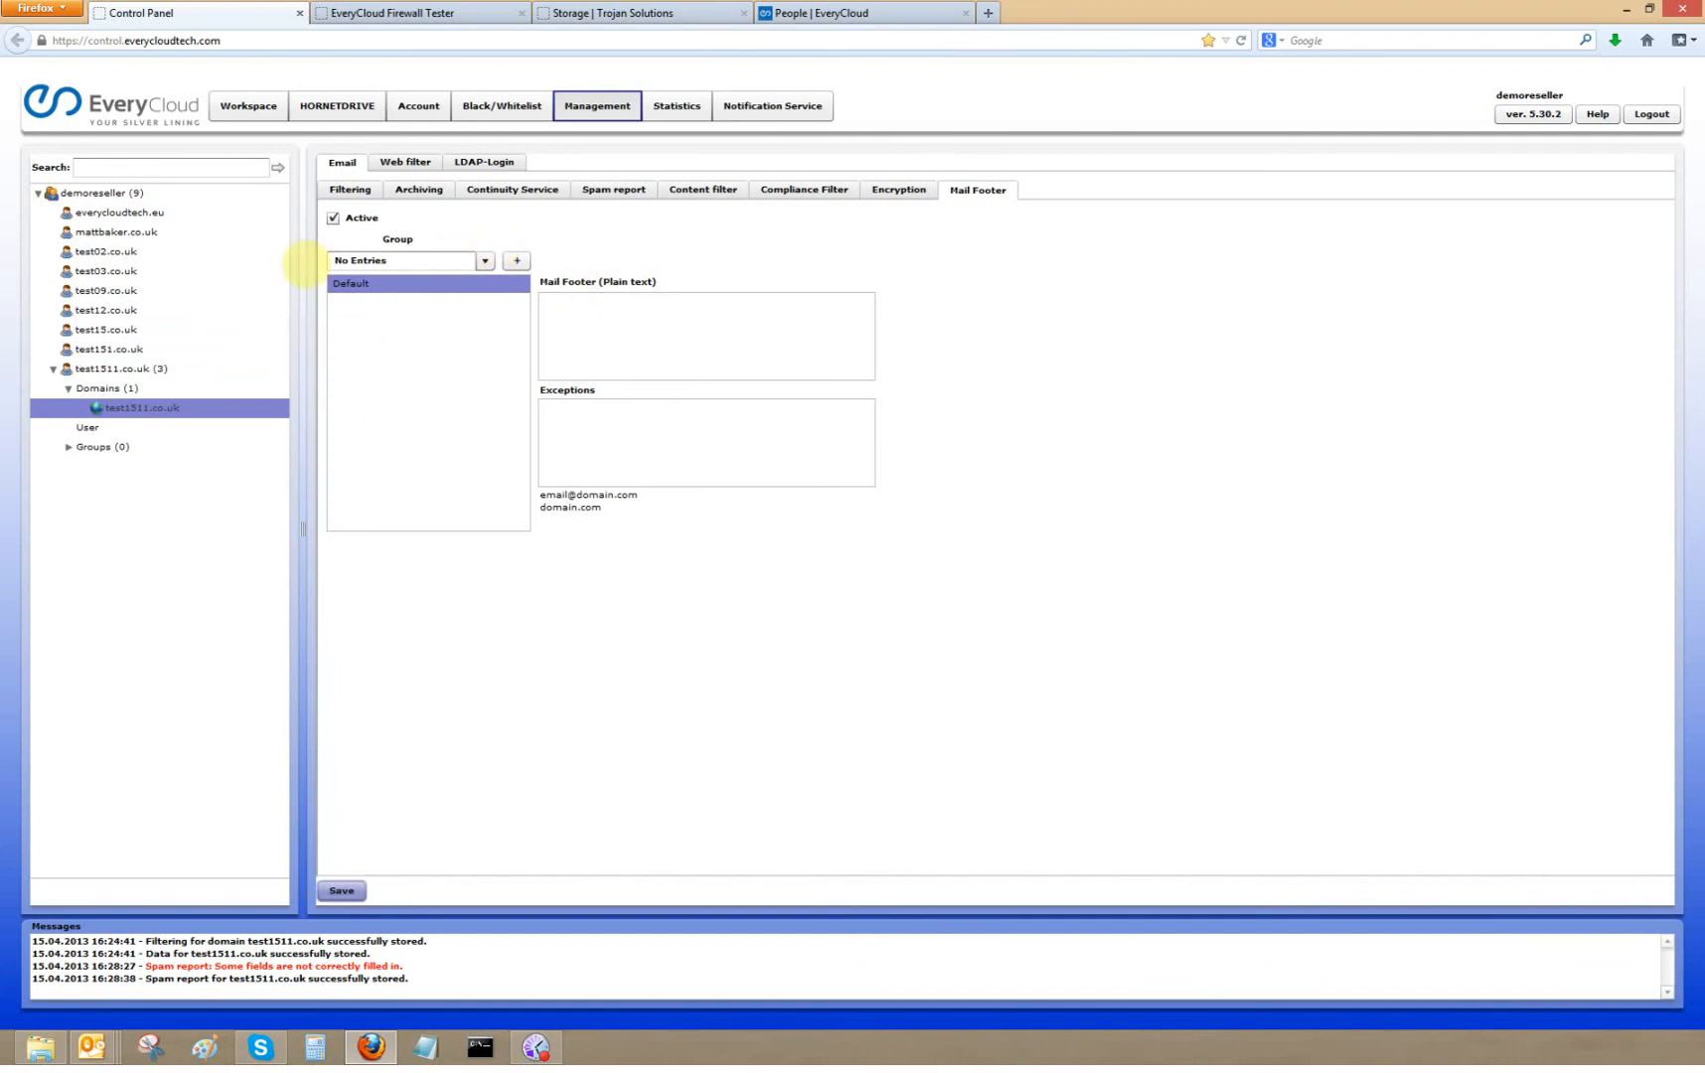
click(247, 117)
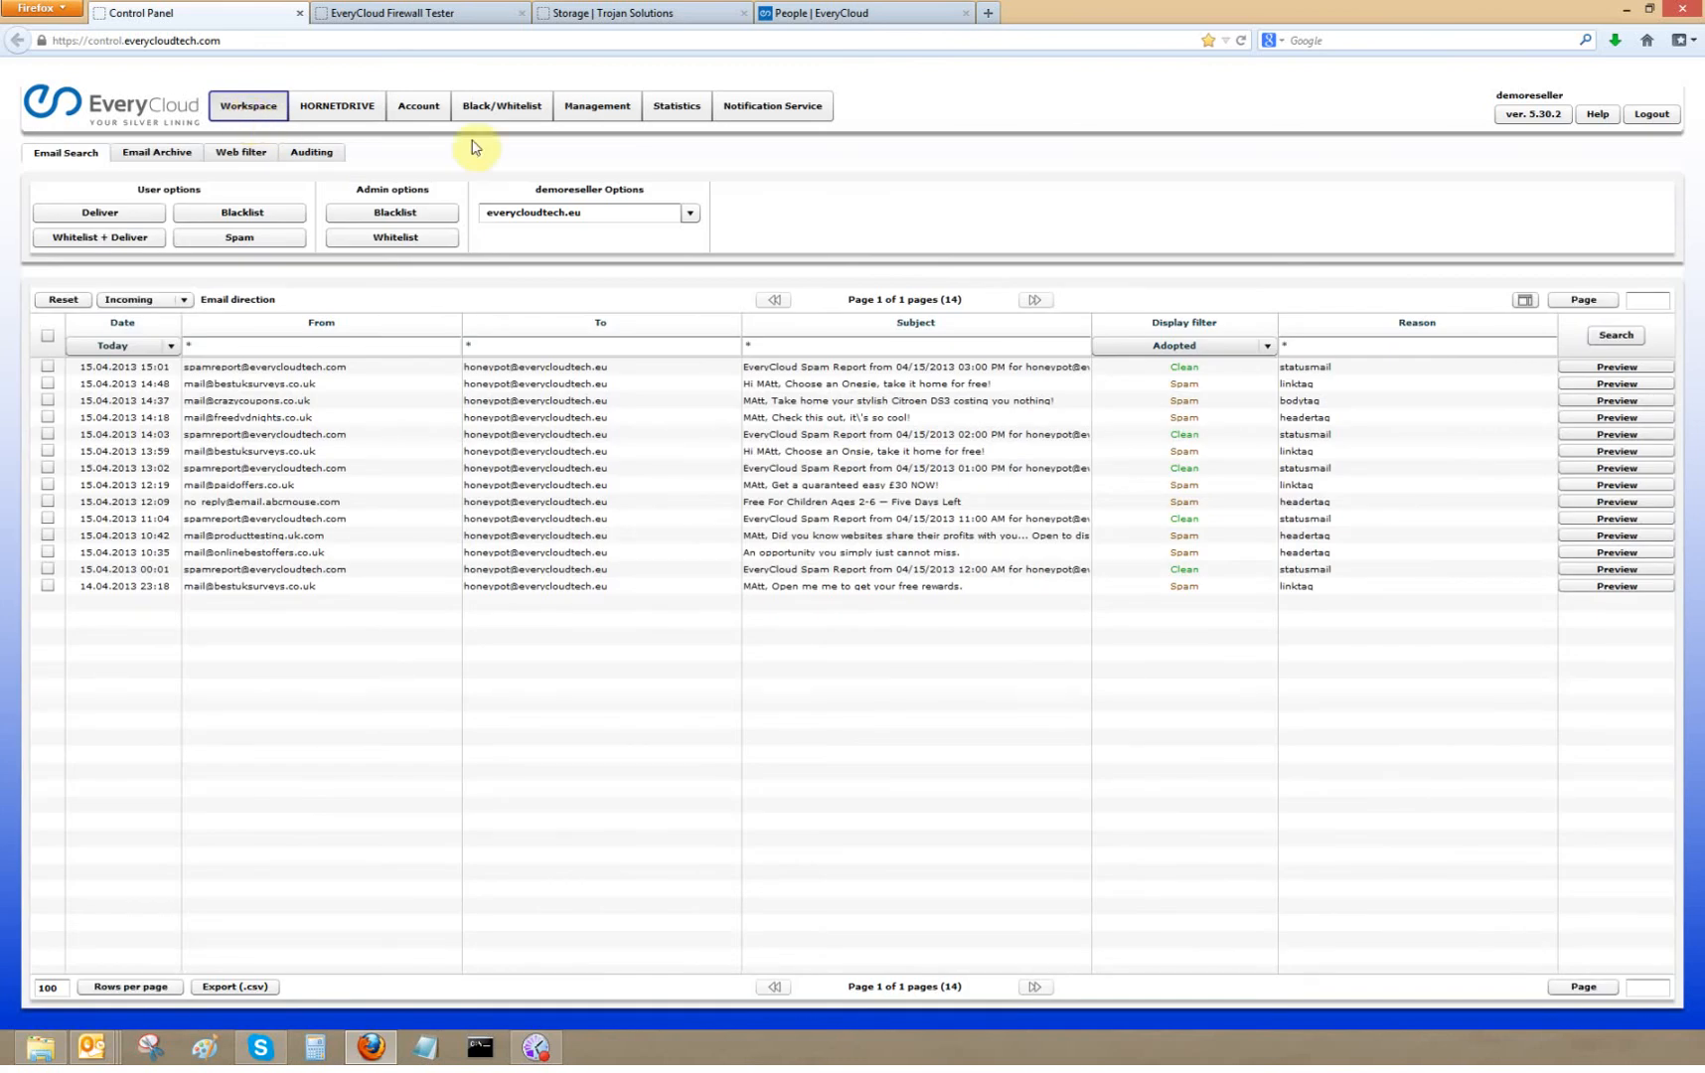
click(686, 213)
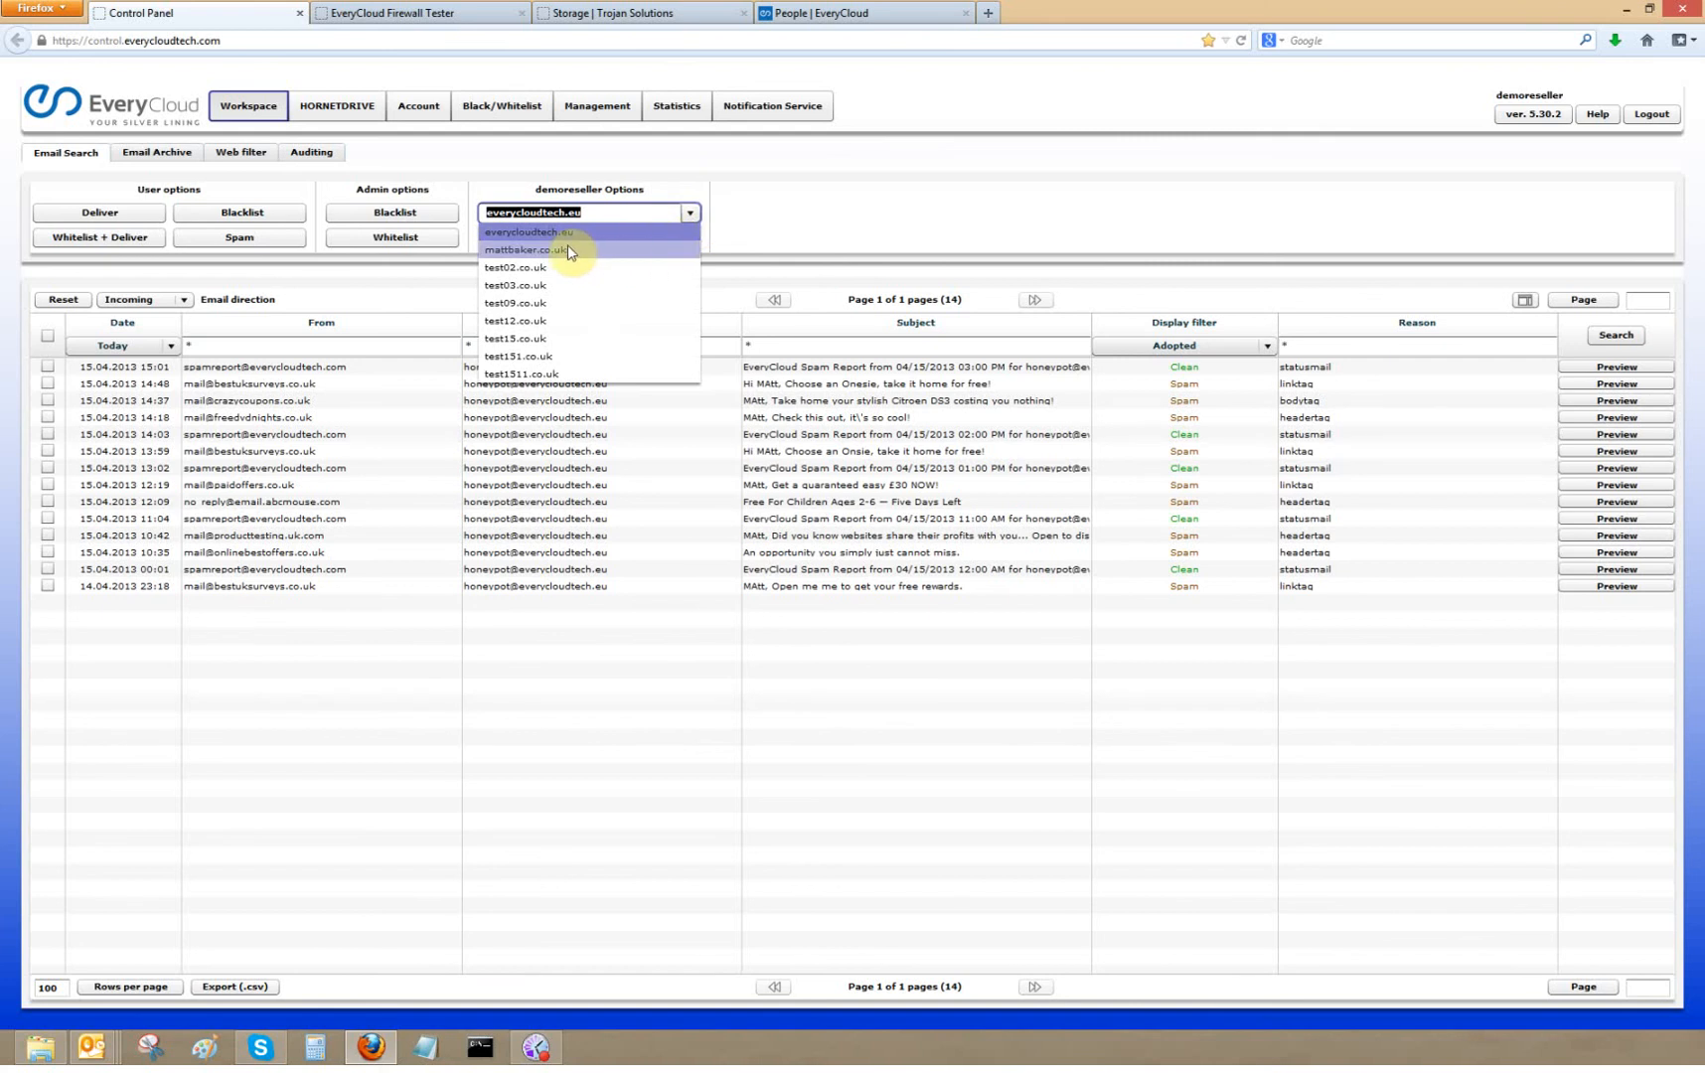
click(506, 250)
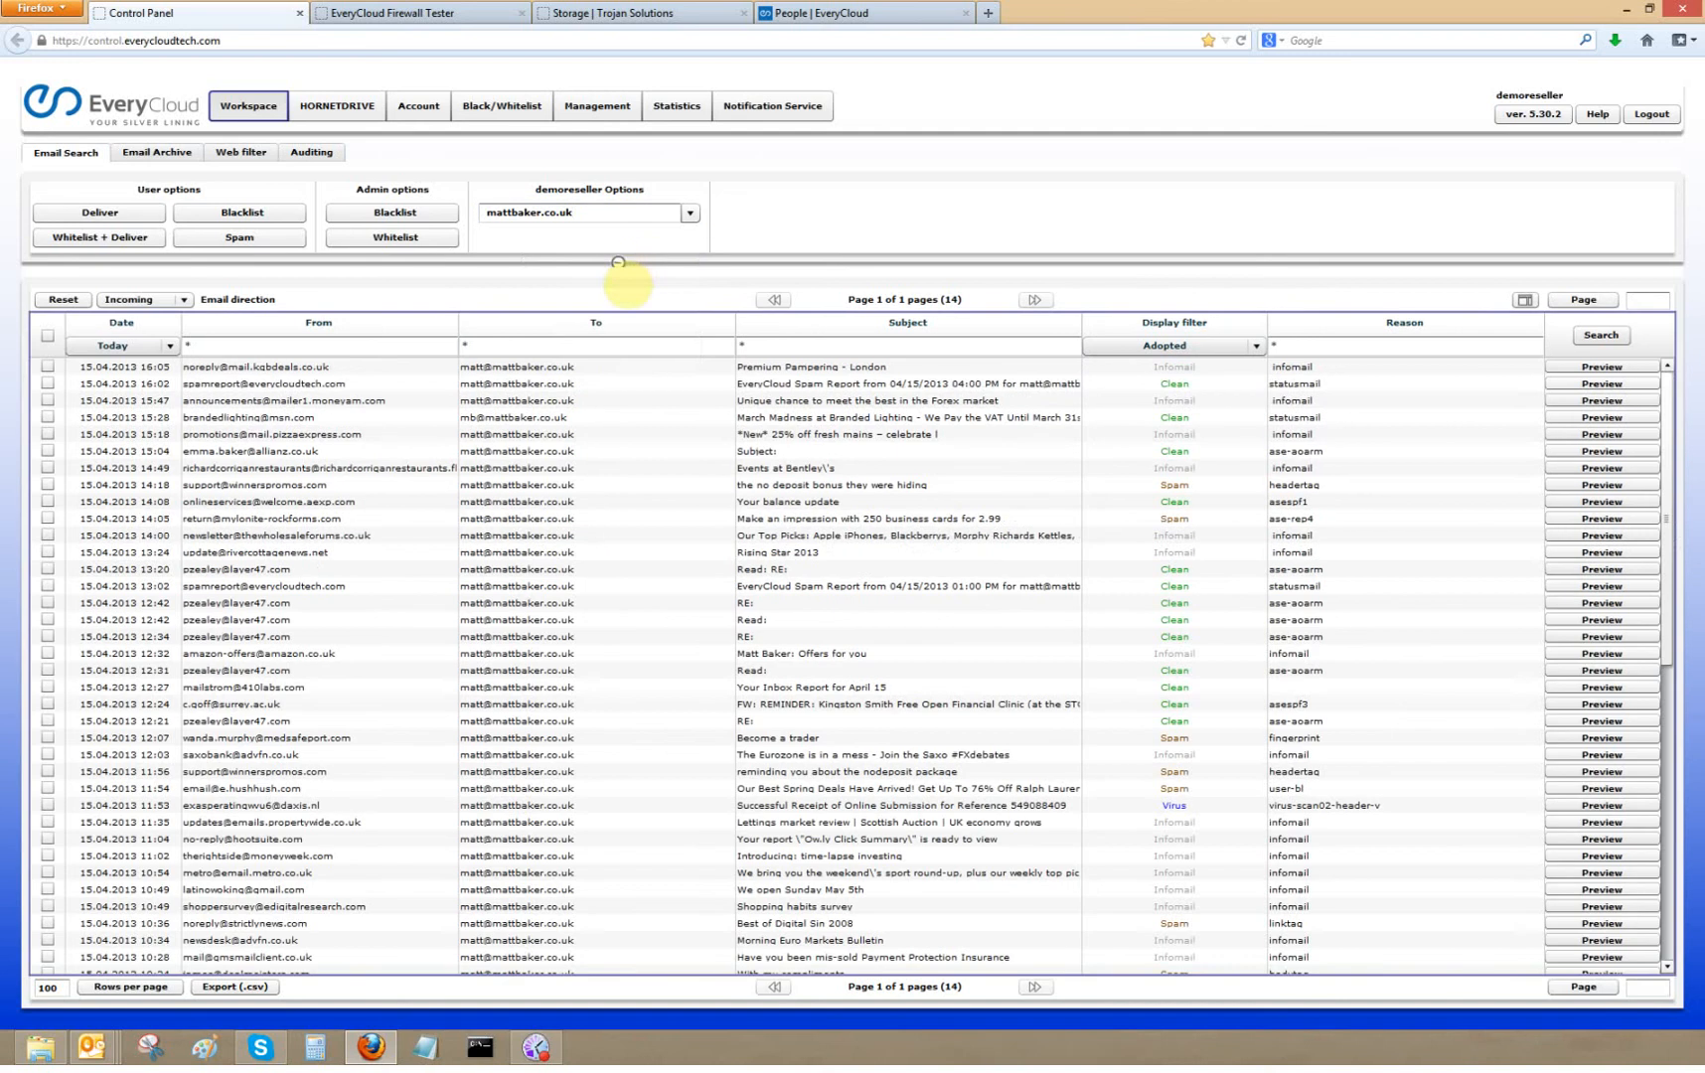
click(170, 346)
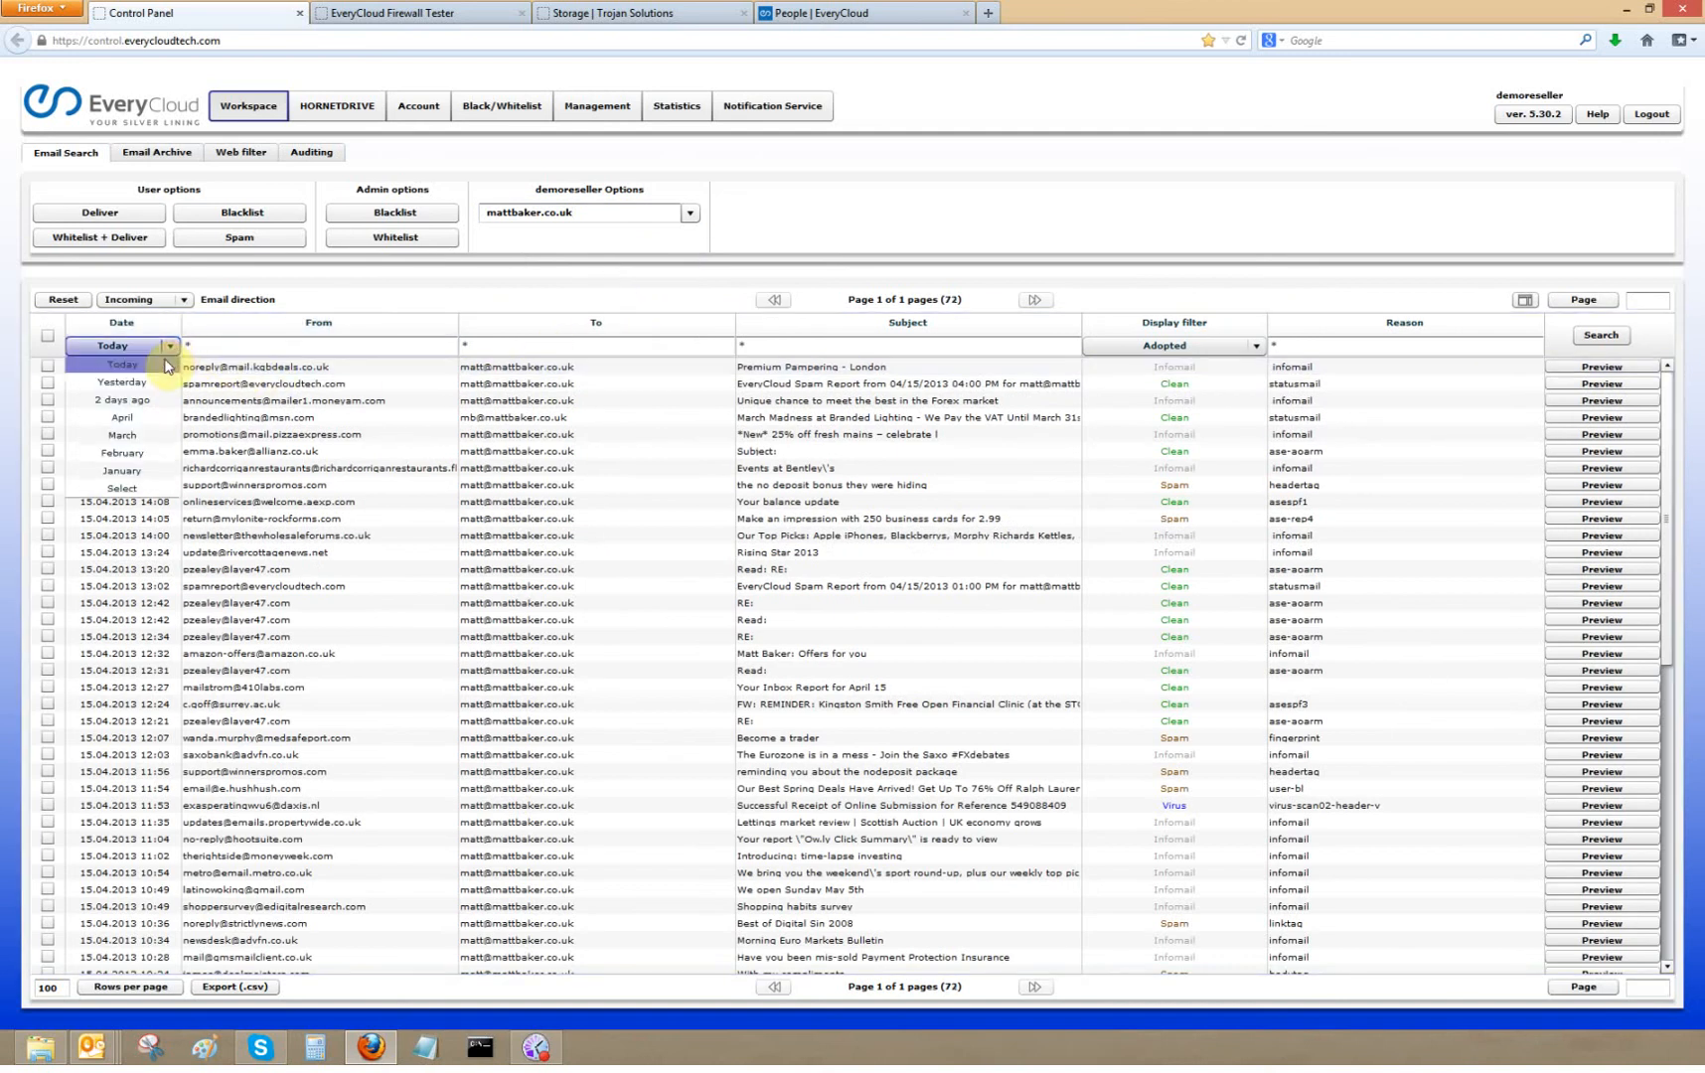
click(136, 437)
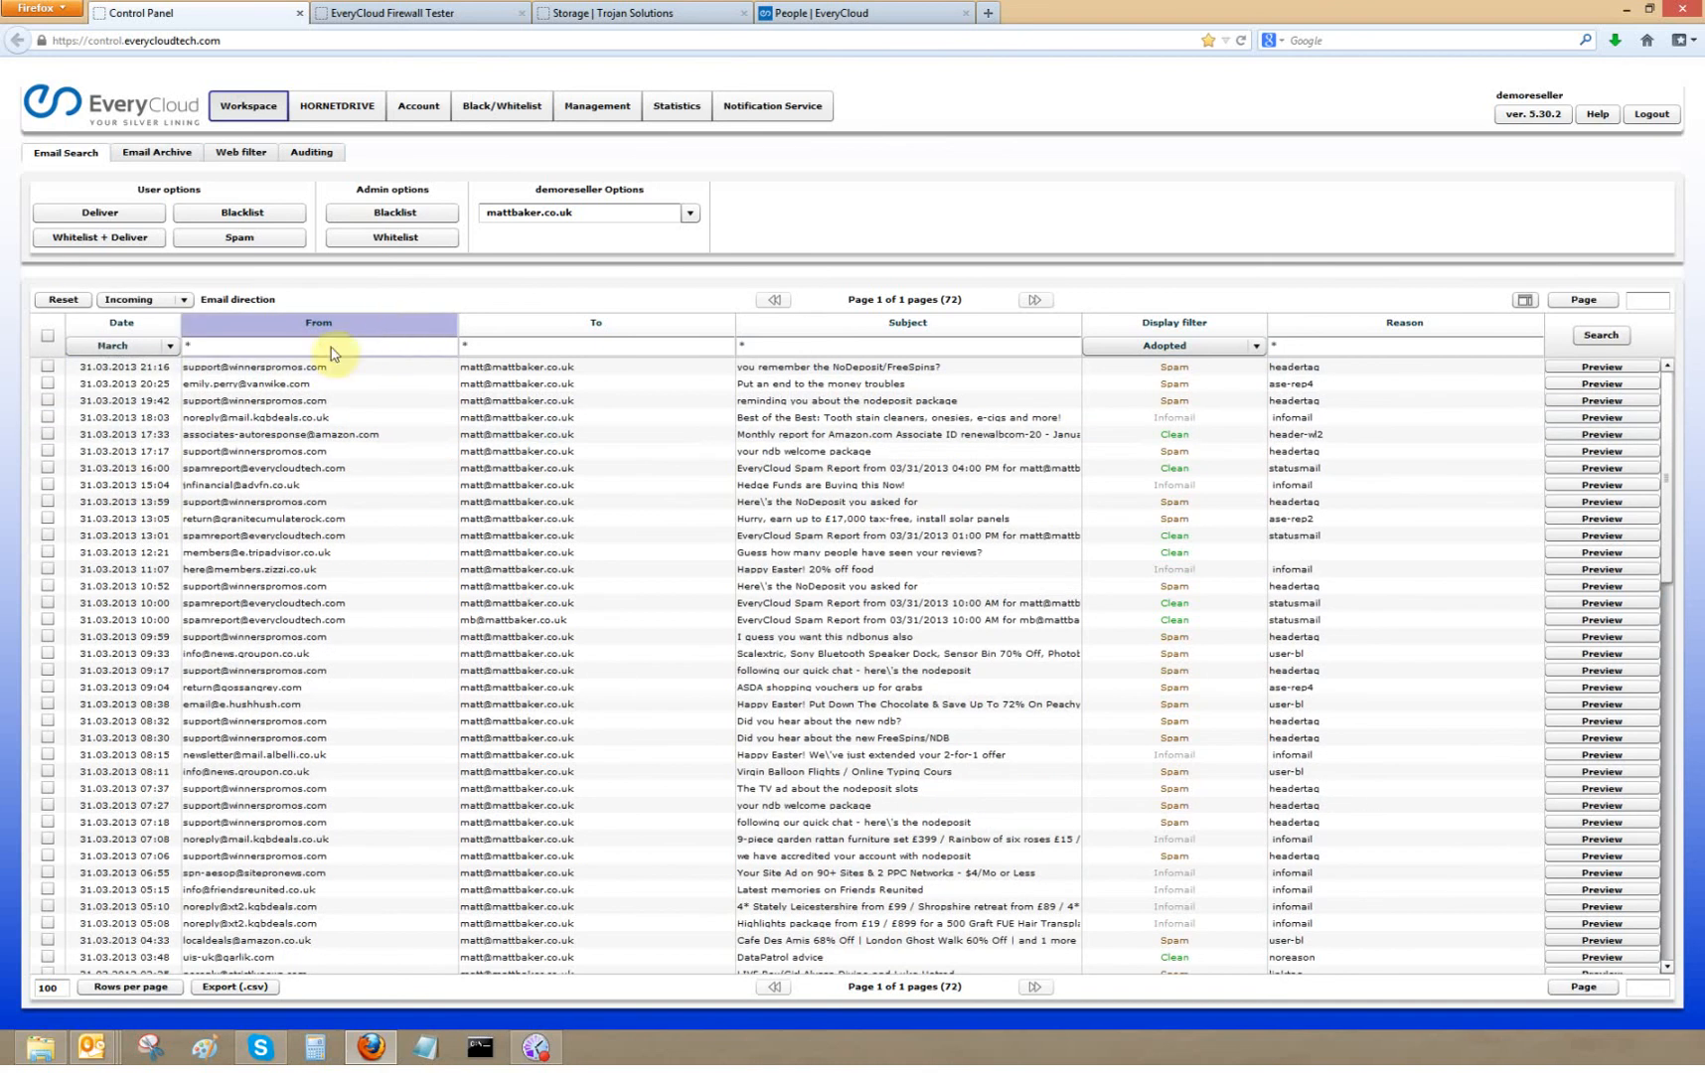
click(264, 345)
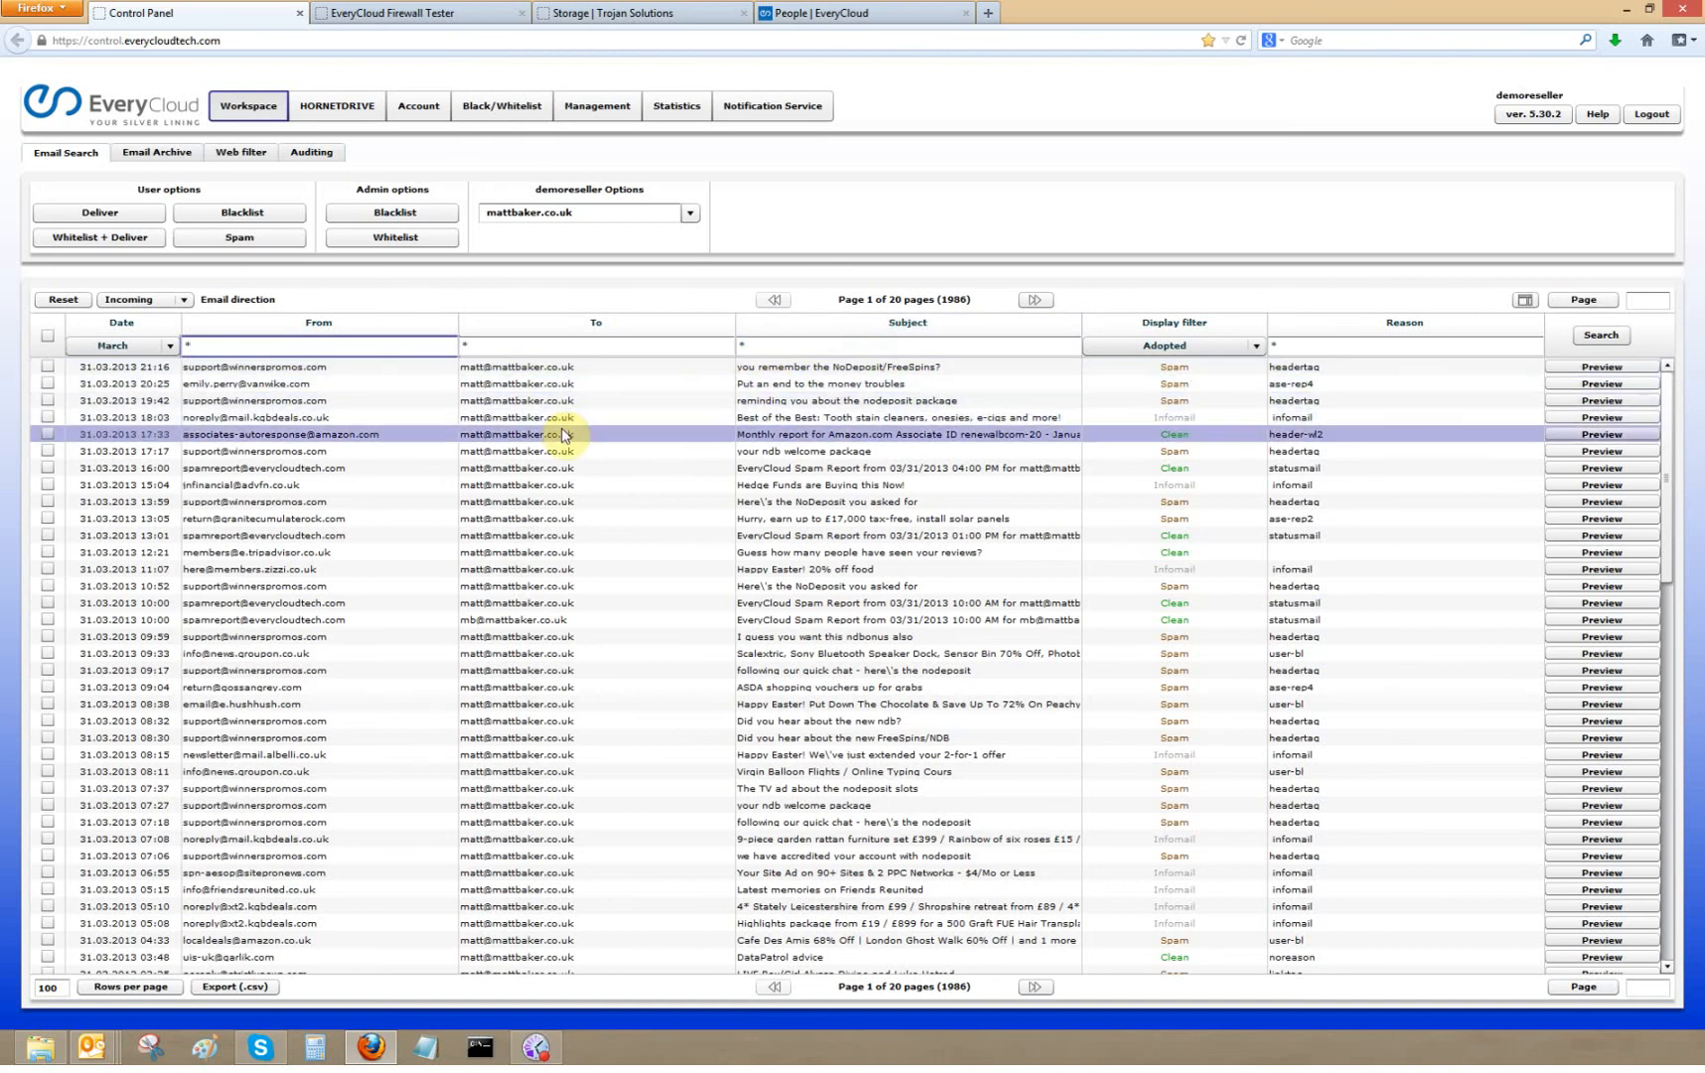
click(505, 623)
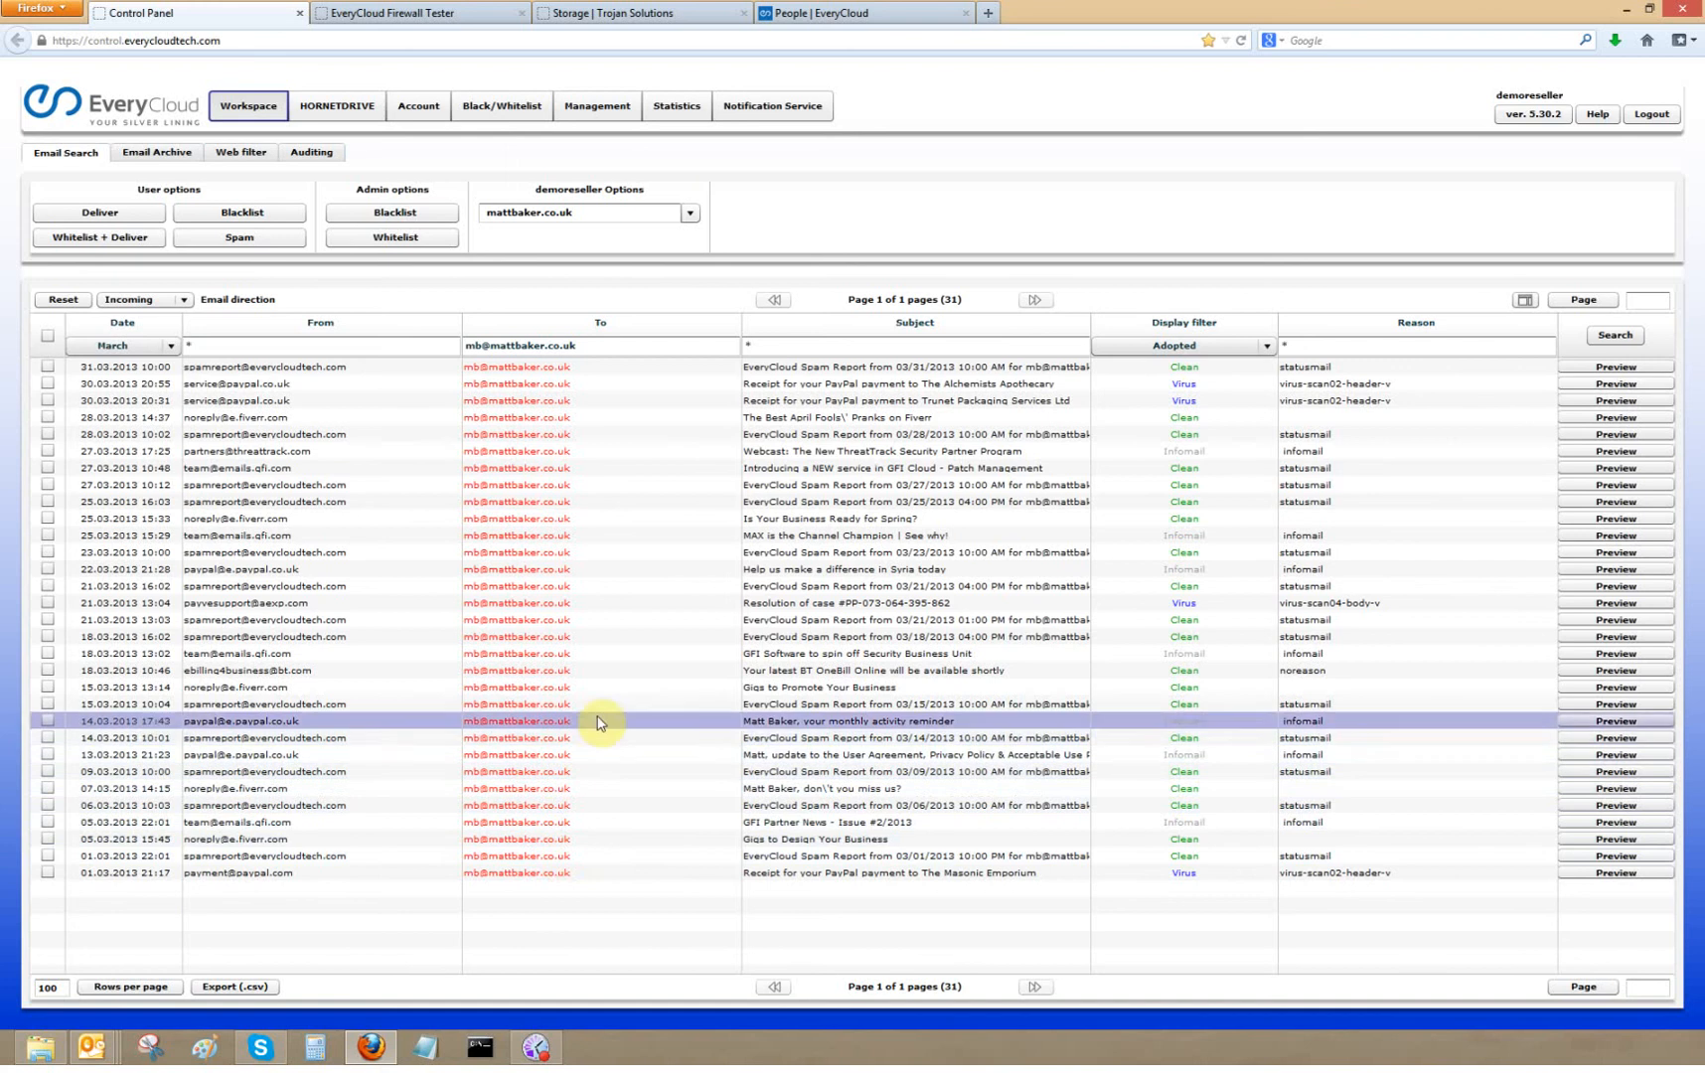
click(1268, 348)
click(1237, 394)
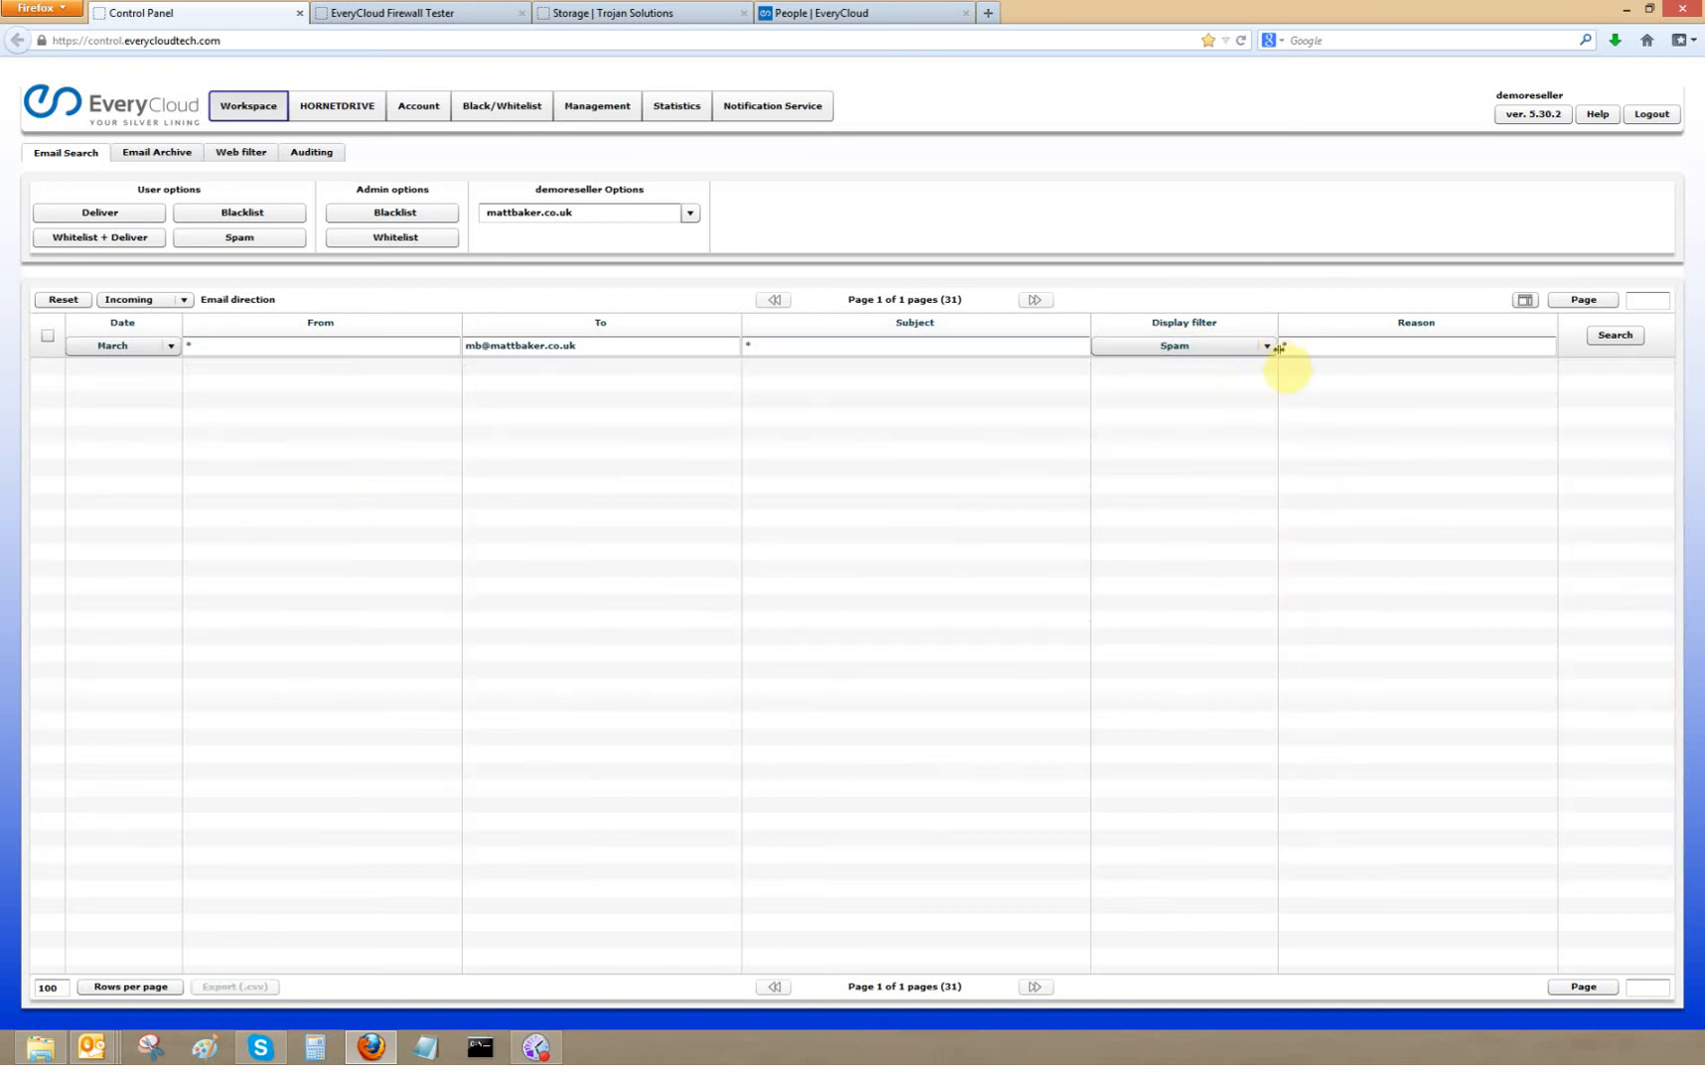
click(1268, 348)
click(1209, 402)
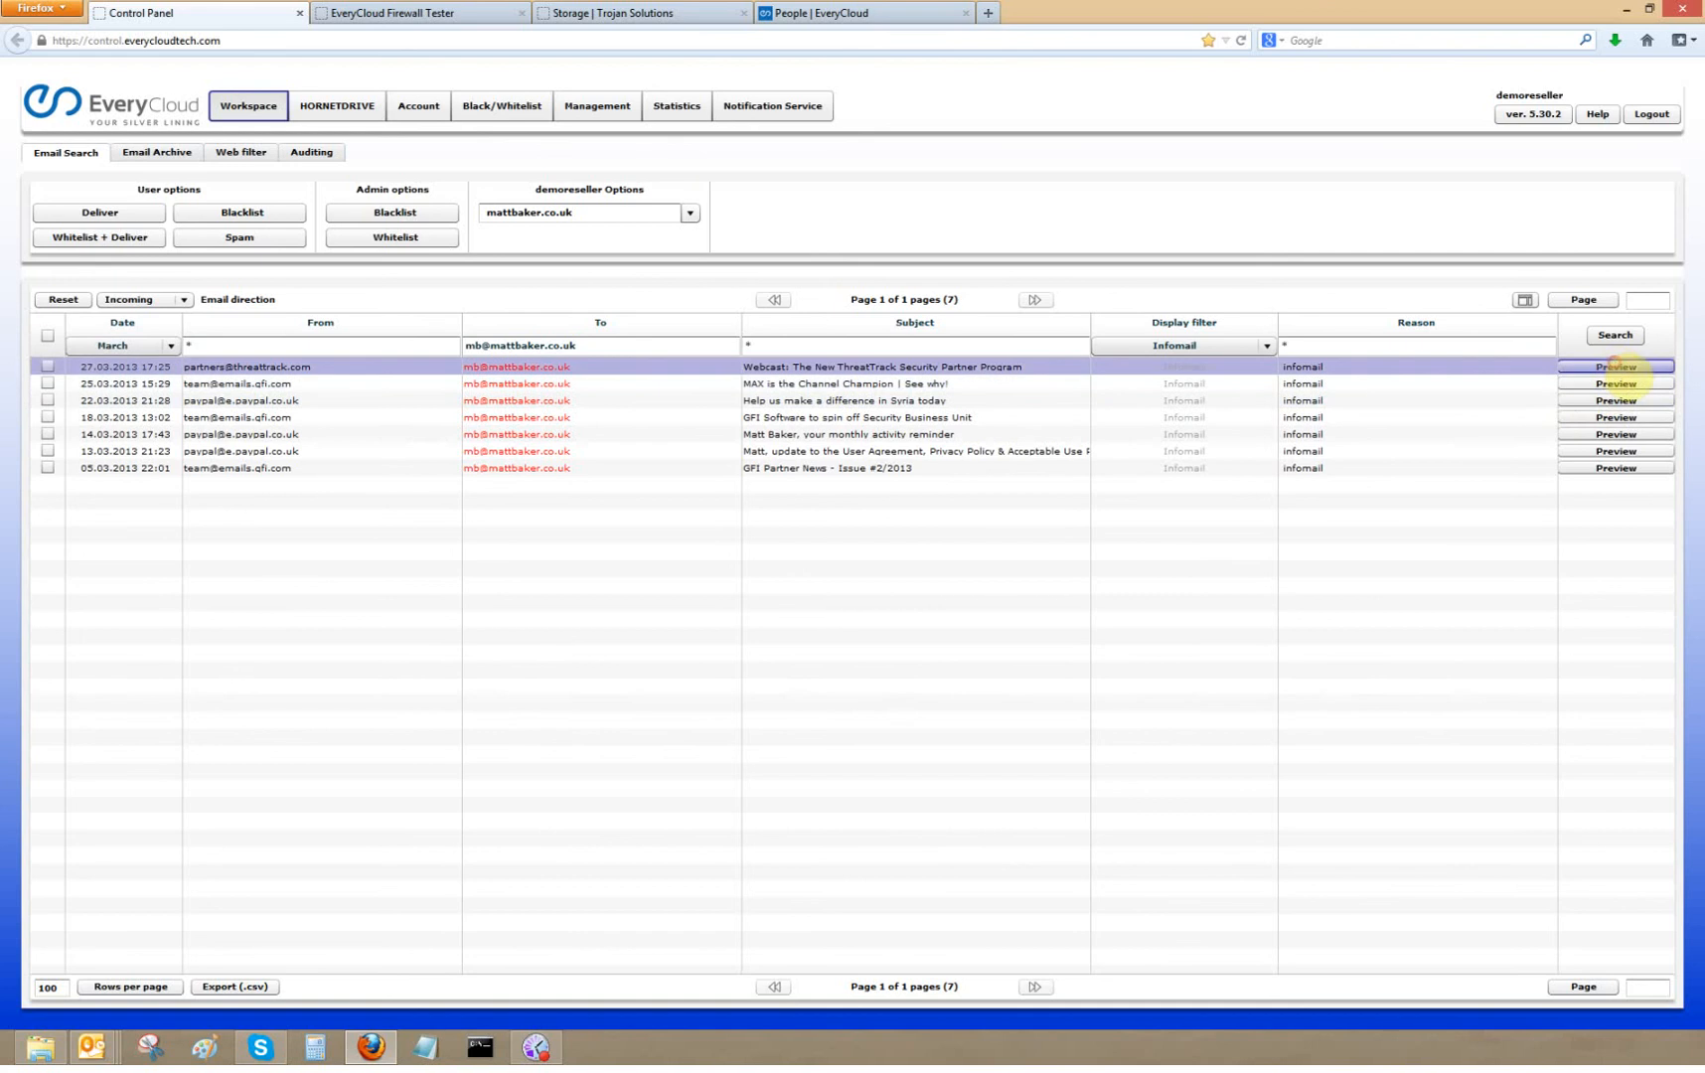
- Preview the ThreatTrack webcast message, inspecting its headers and SMTP tab, and close the preview
click(1634, 370)
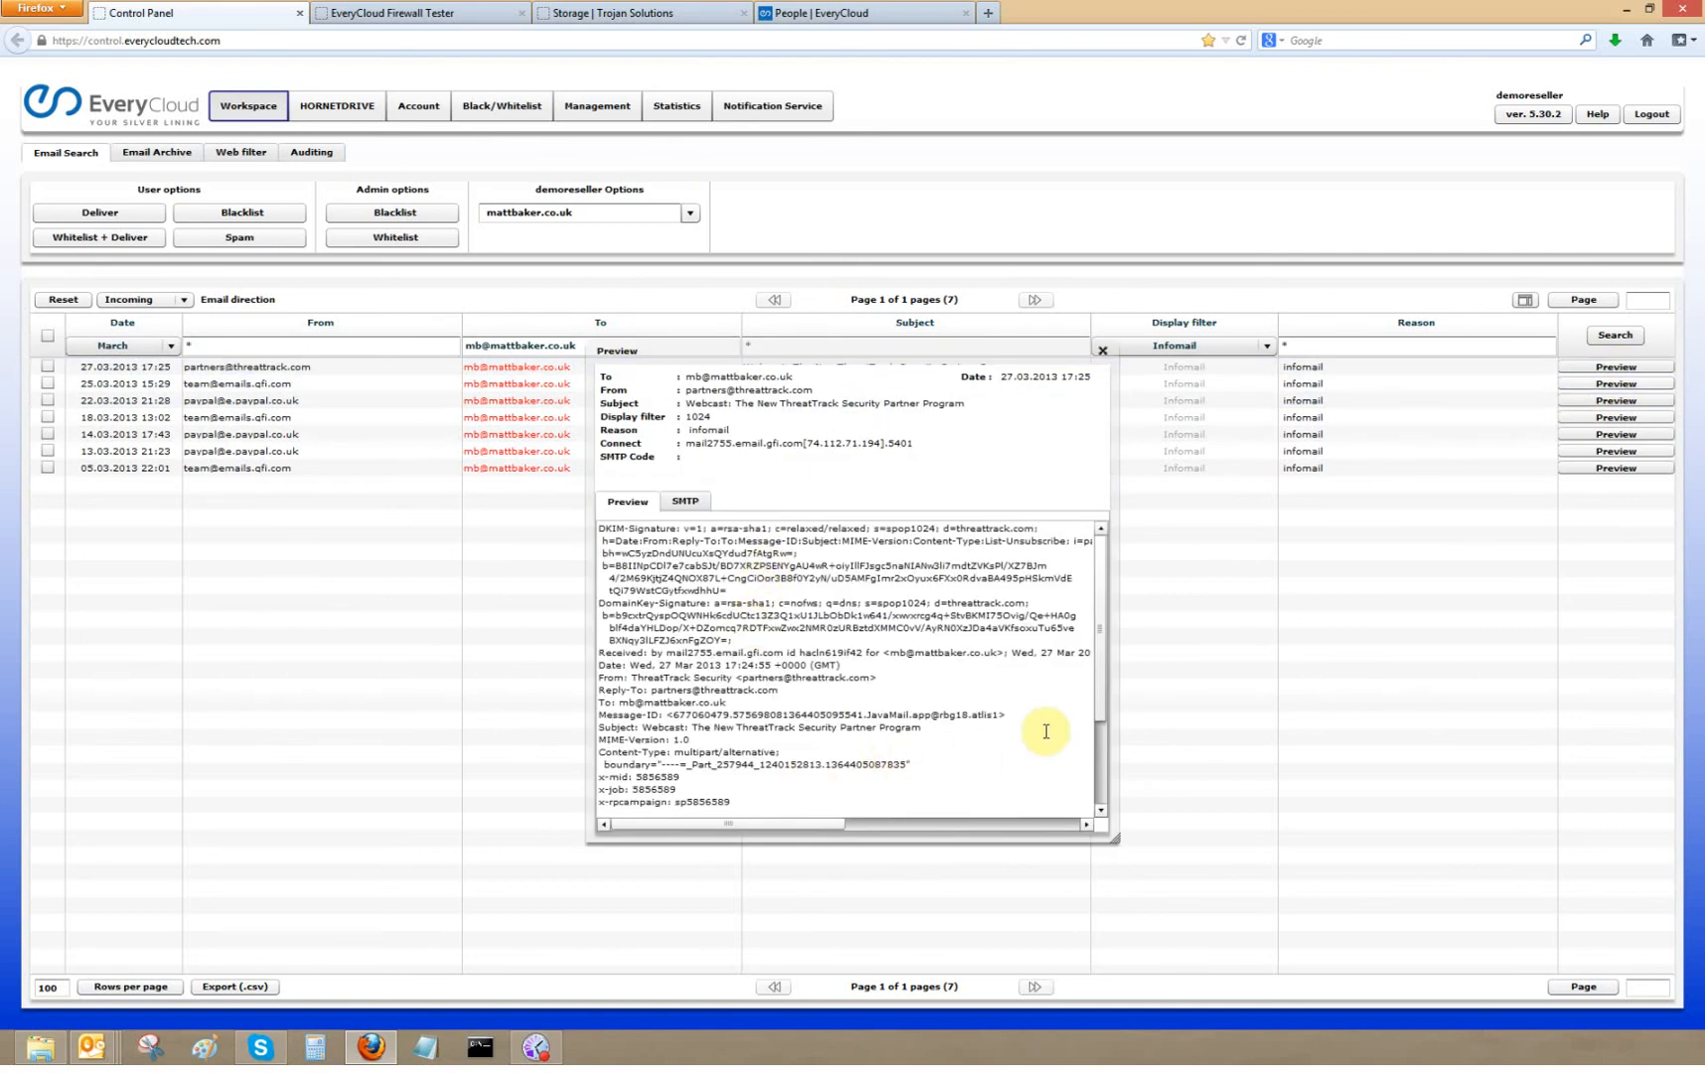
mouse_move(1100, 647)
mouse_down()
mouse_move(1063, 854)
mouse_move(1083, 795)
mouse_move(1077, 609)
mouse_up()
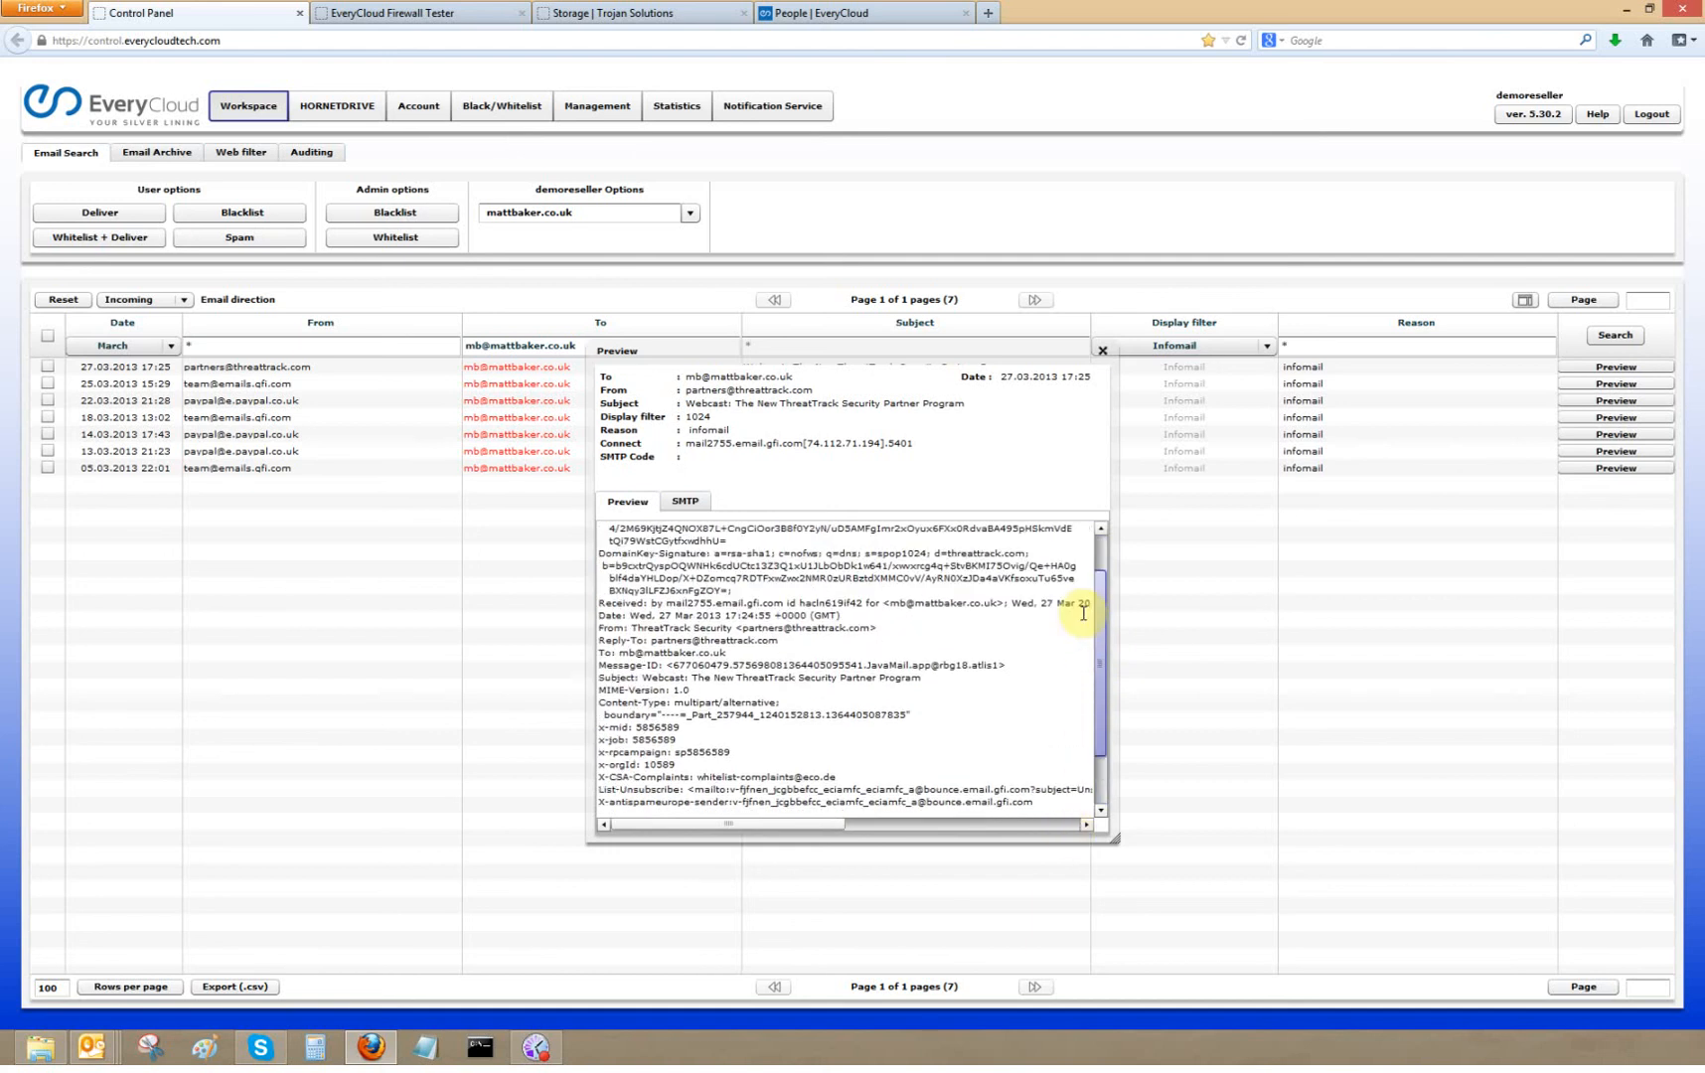
click(685, 502)
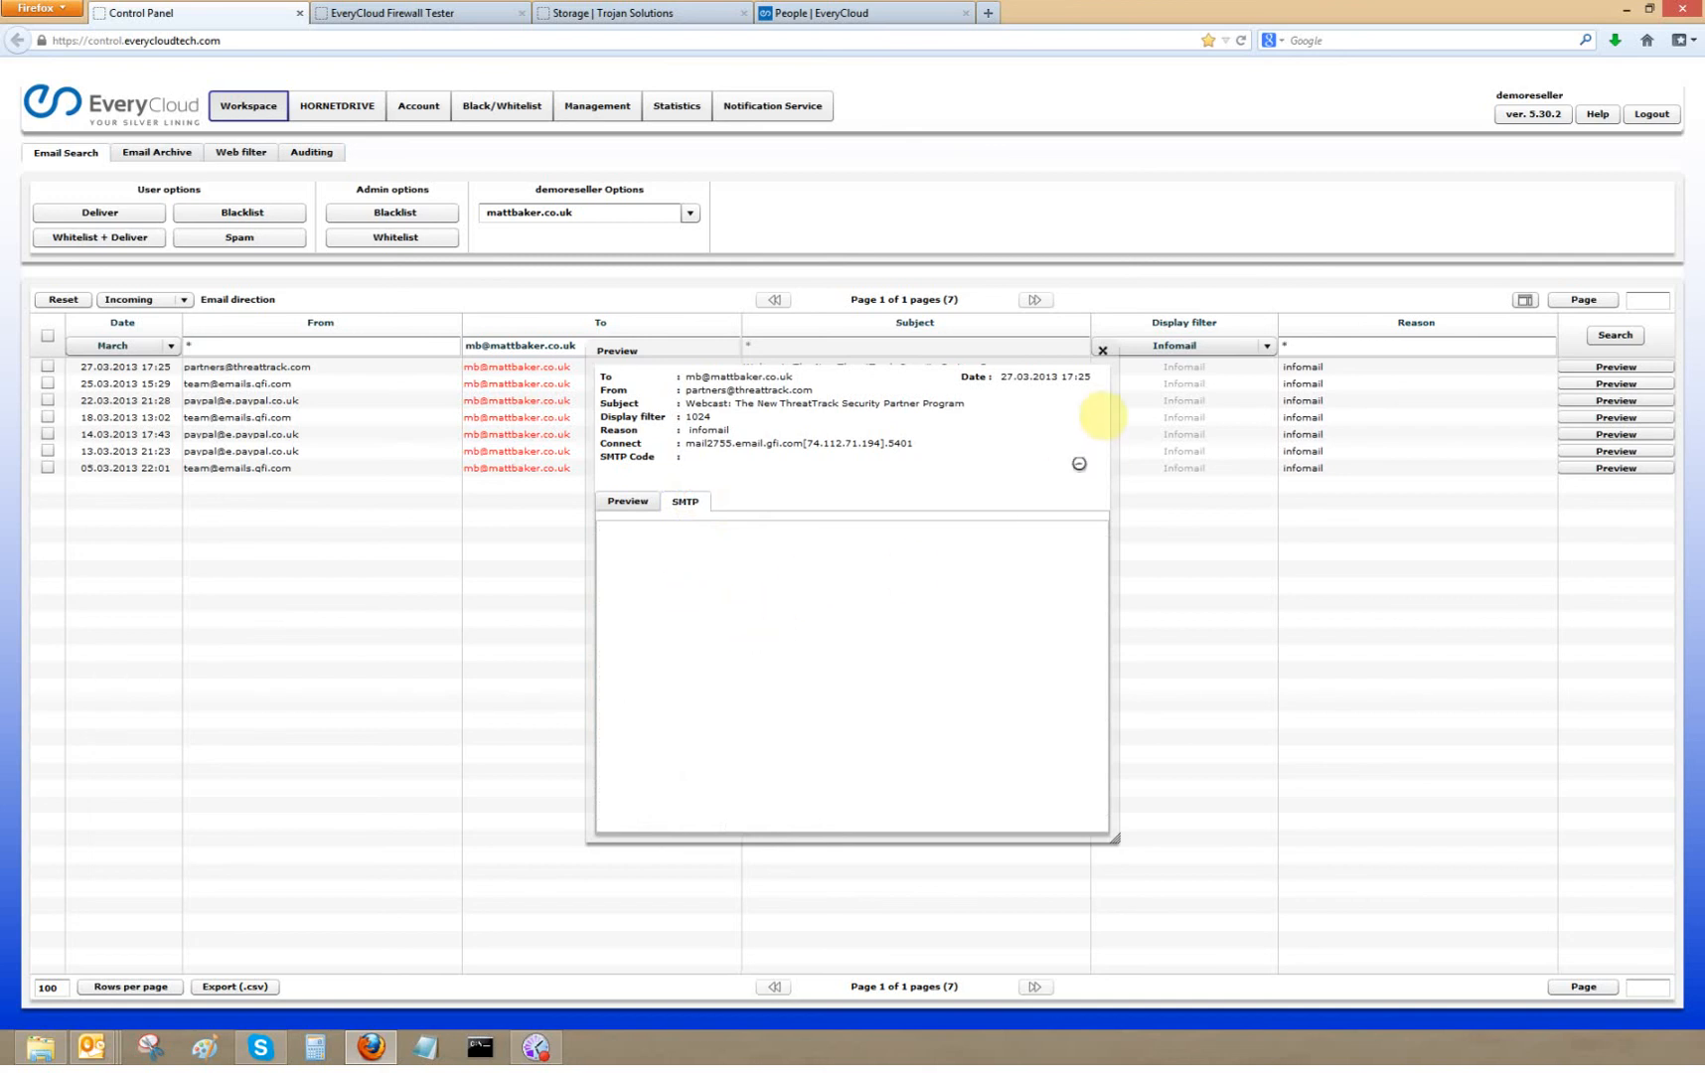
click(1103, 350)
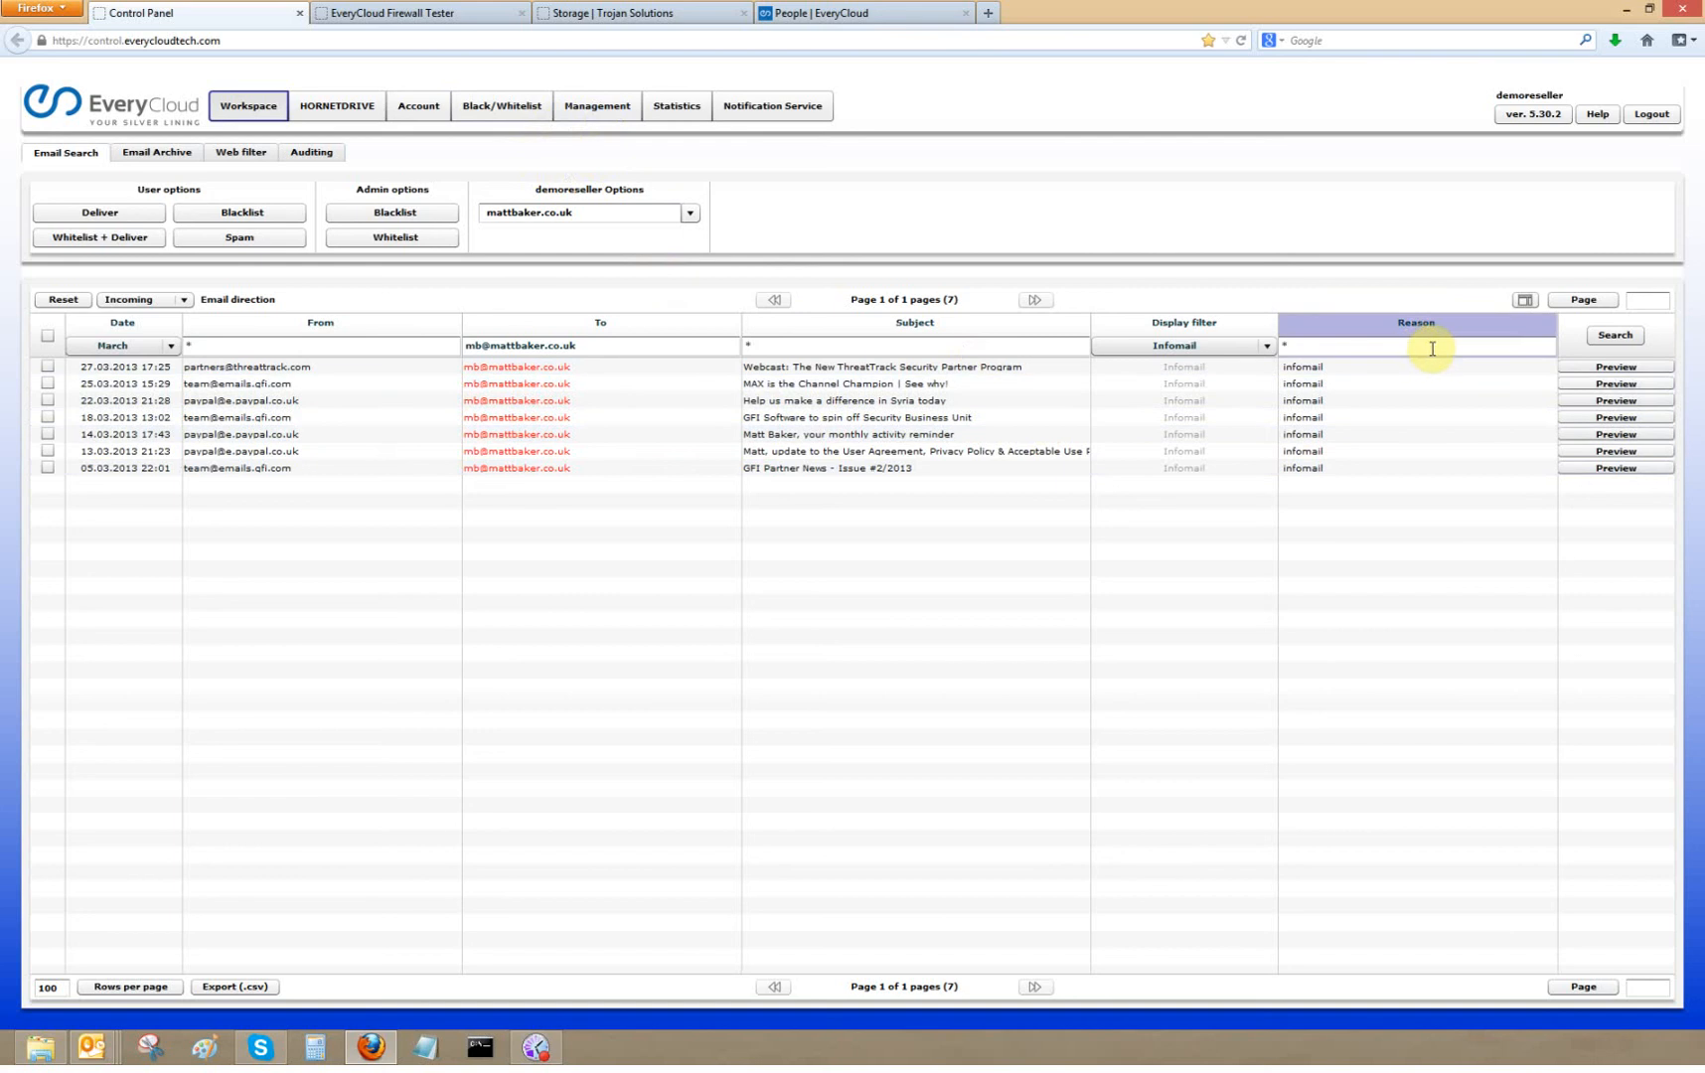
- Add the Status, IP address and SMTP Code columns to the email search results
click(1524, 301)
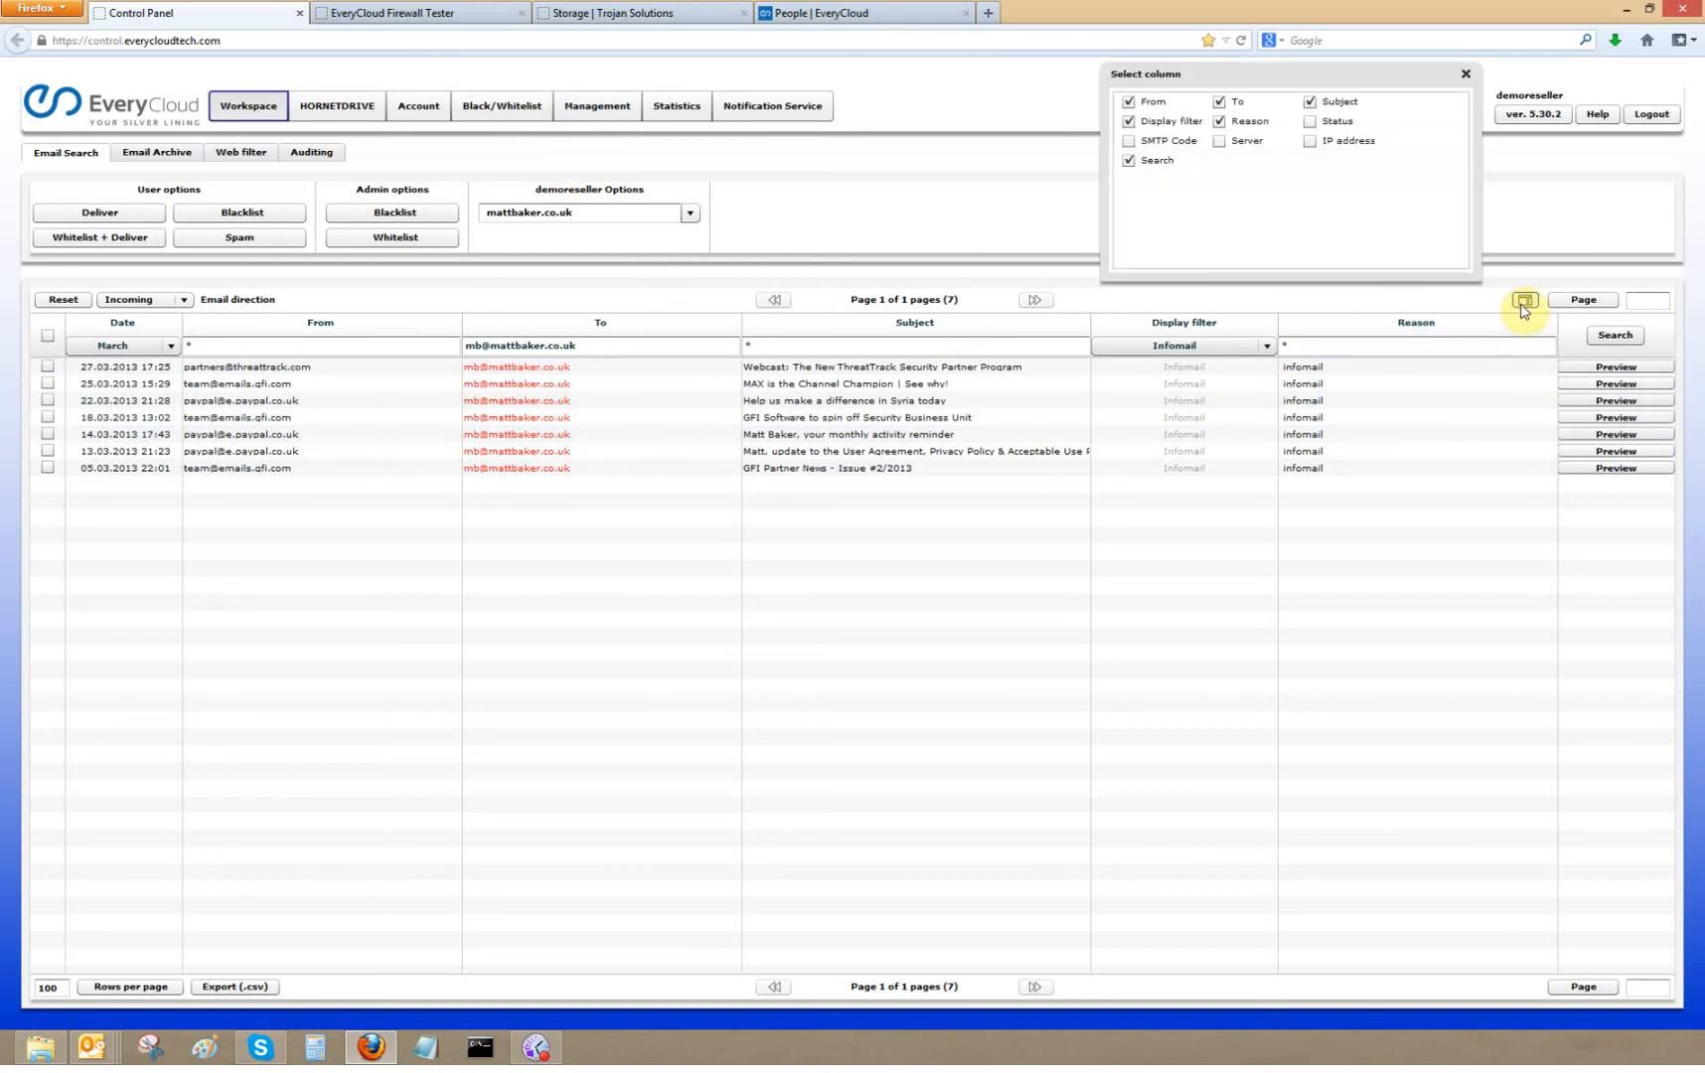
click(1310, 121)
click(1311, 142)
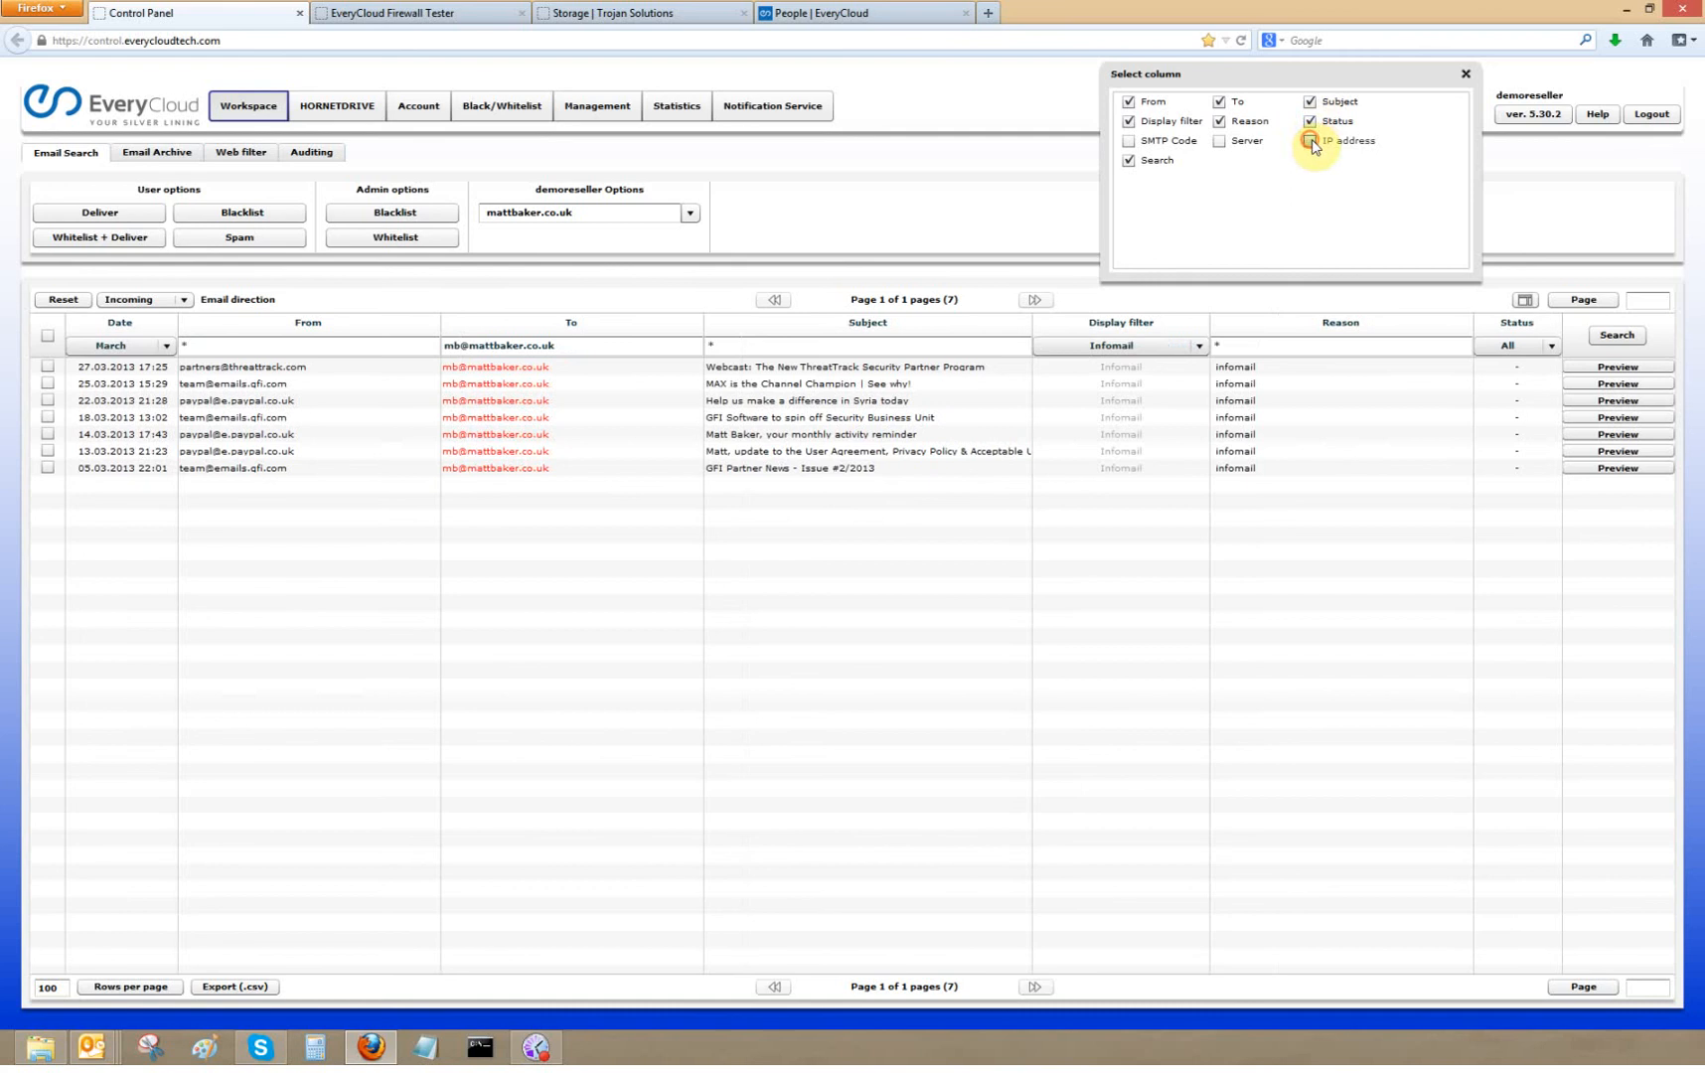
click(1130, 141)
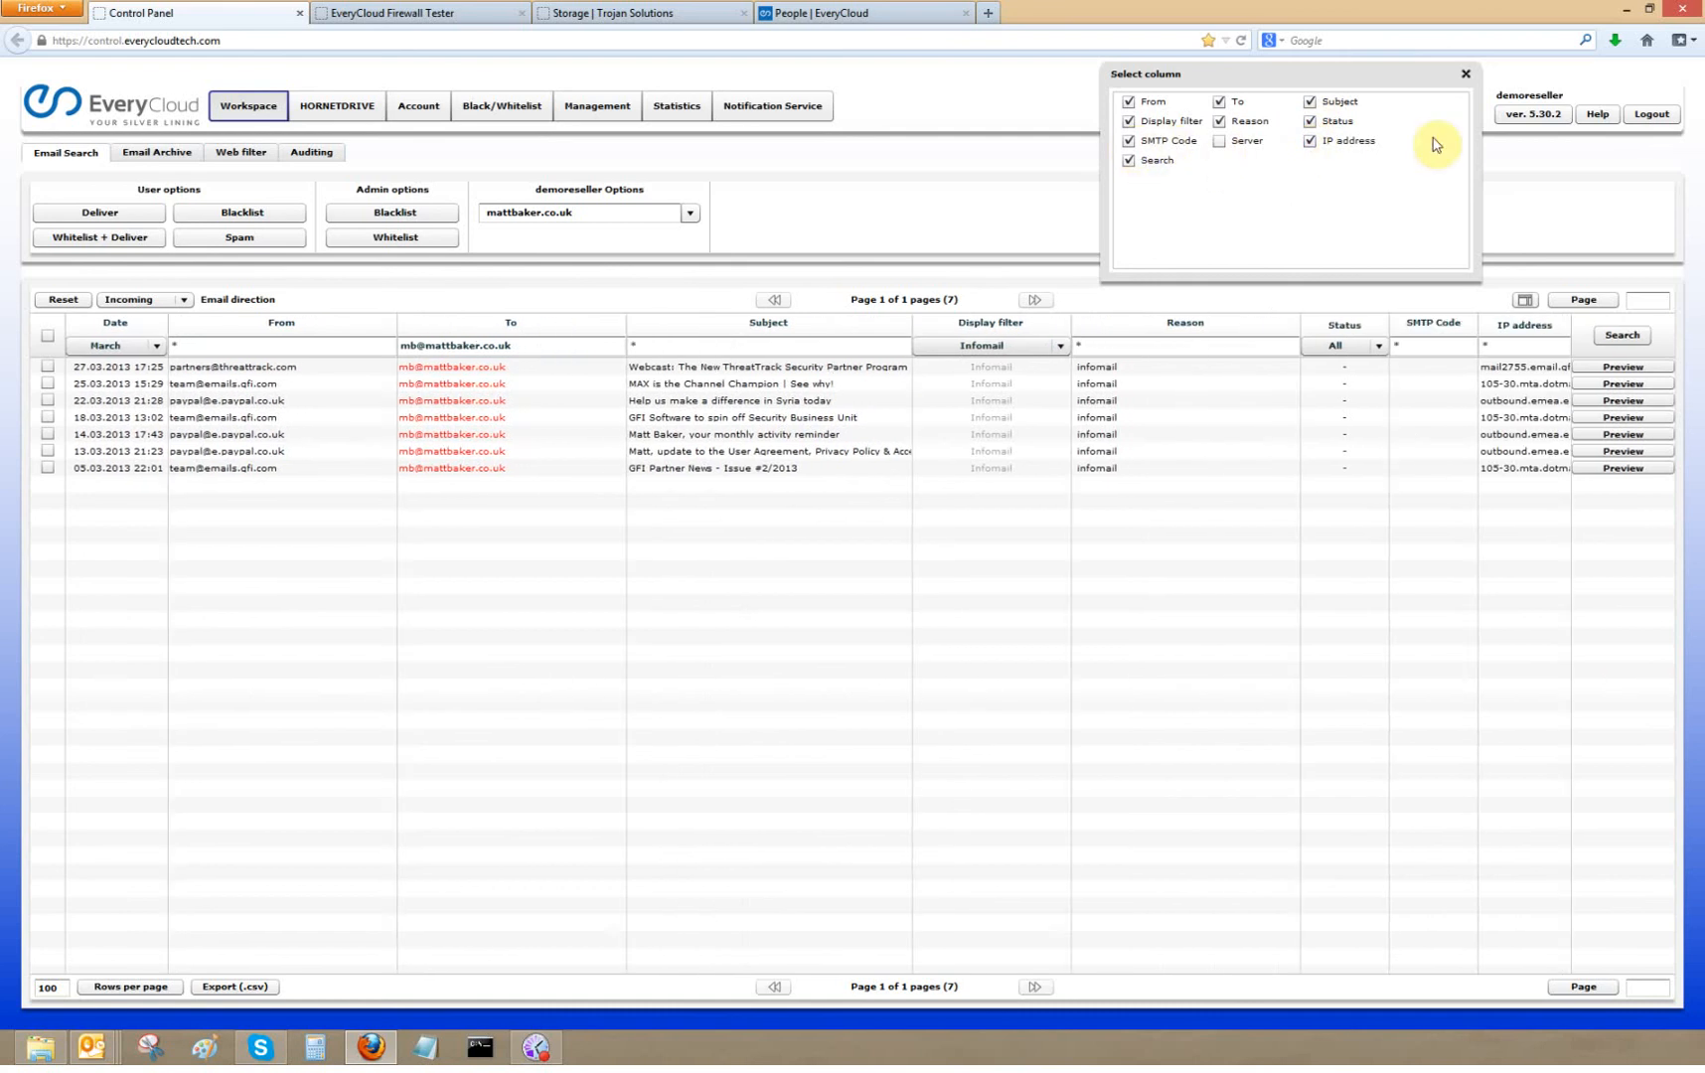
click(1465, 75)
- Set the display filter back to Adopted, clear the recipient filter and rerun the search
click(1060, 346)
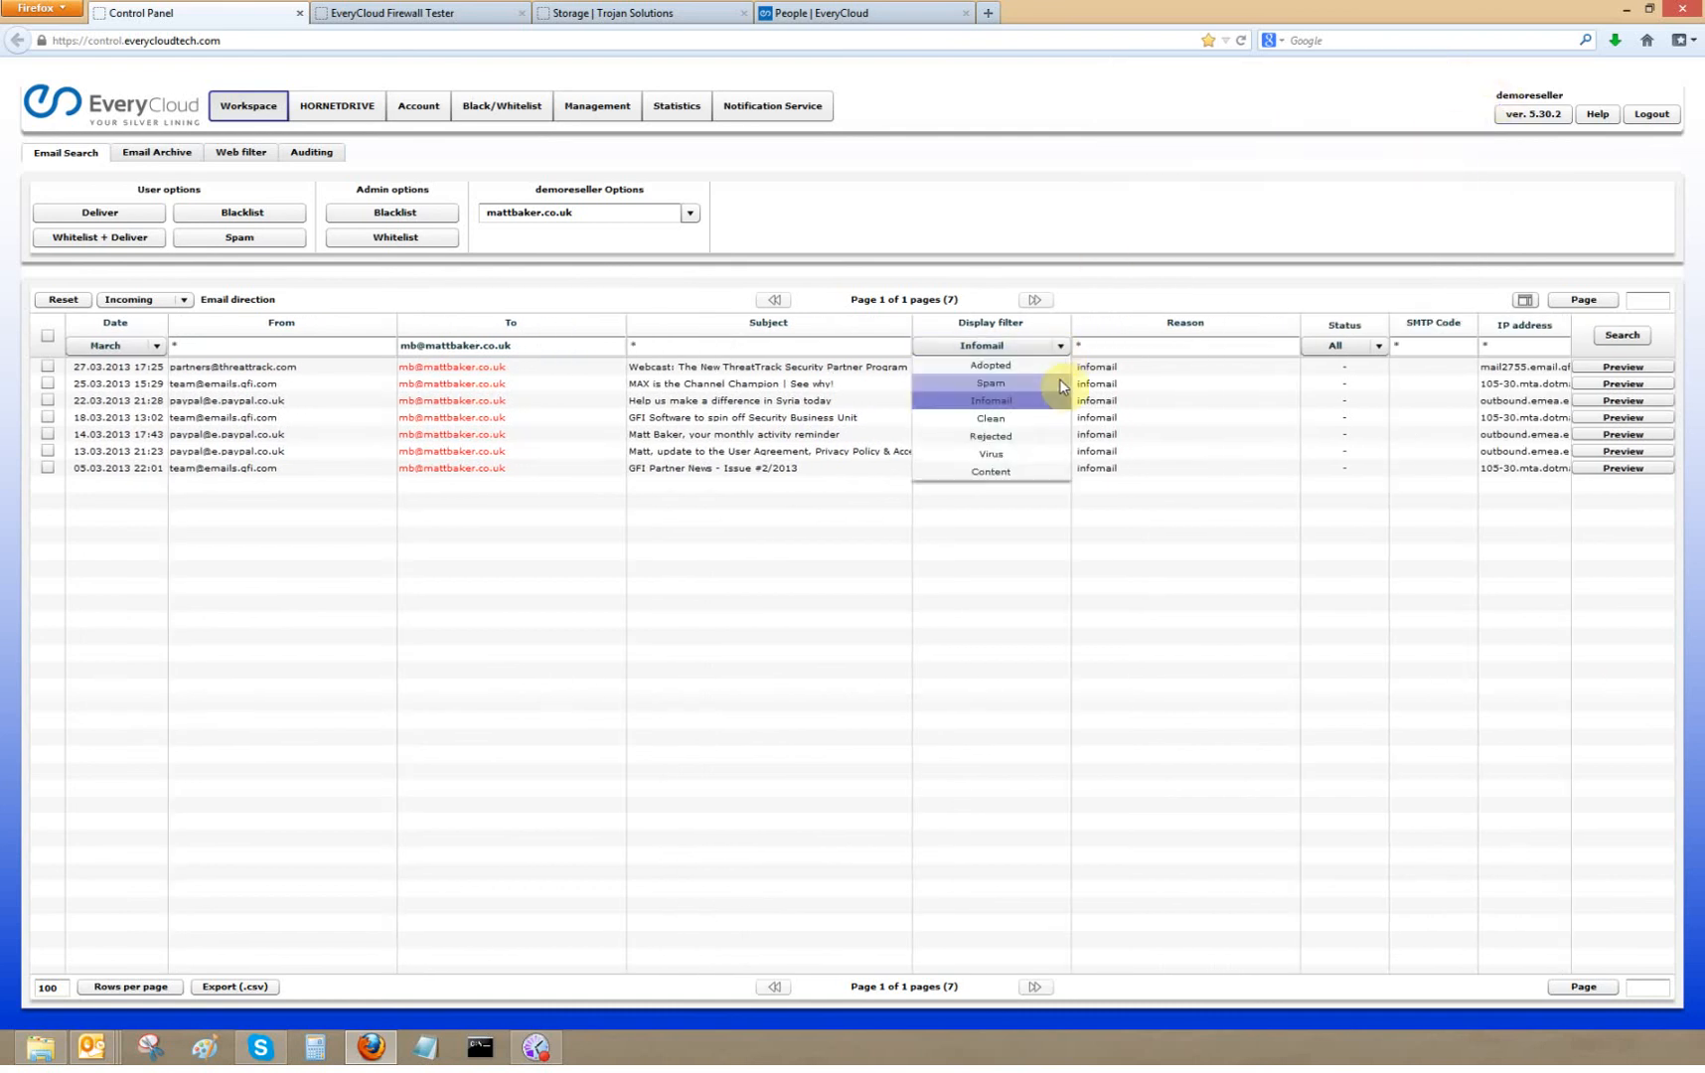
click(1042, 366)
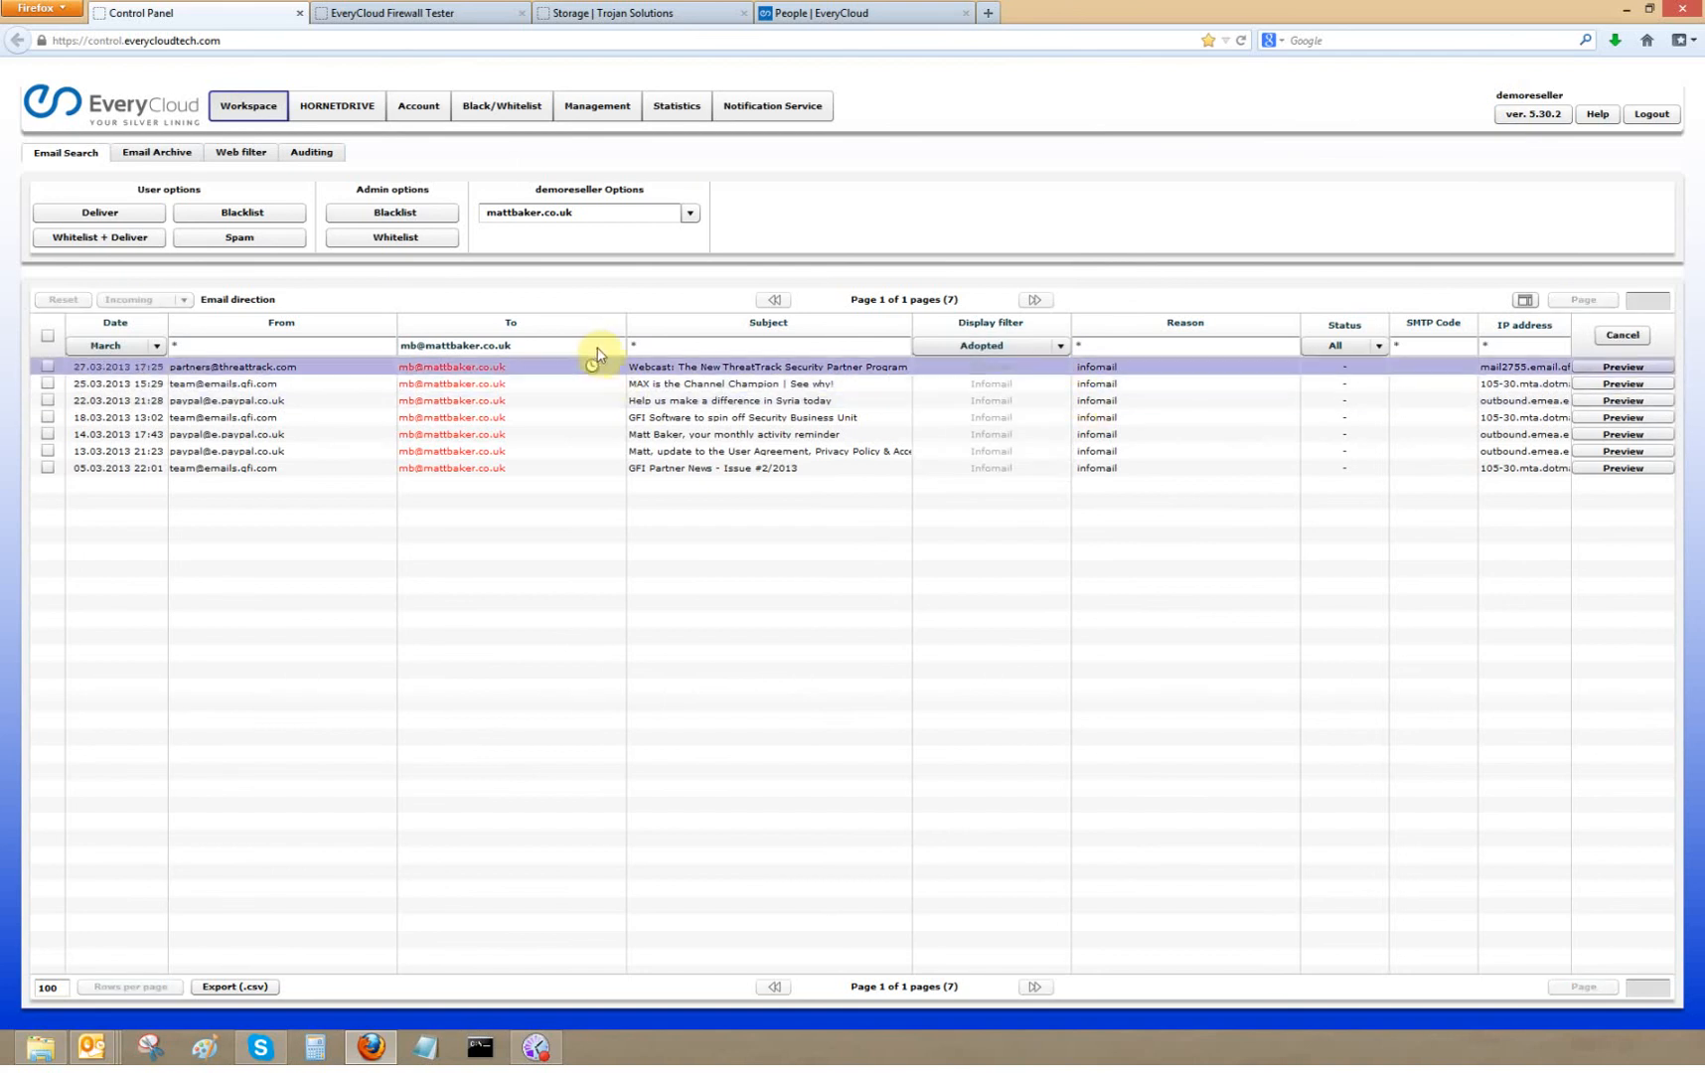
click(275, 345)
key(Tab)
key(Delete)
click(1622, 335)
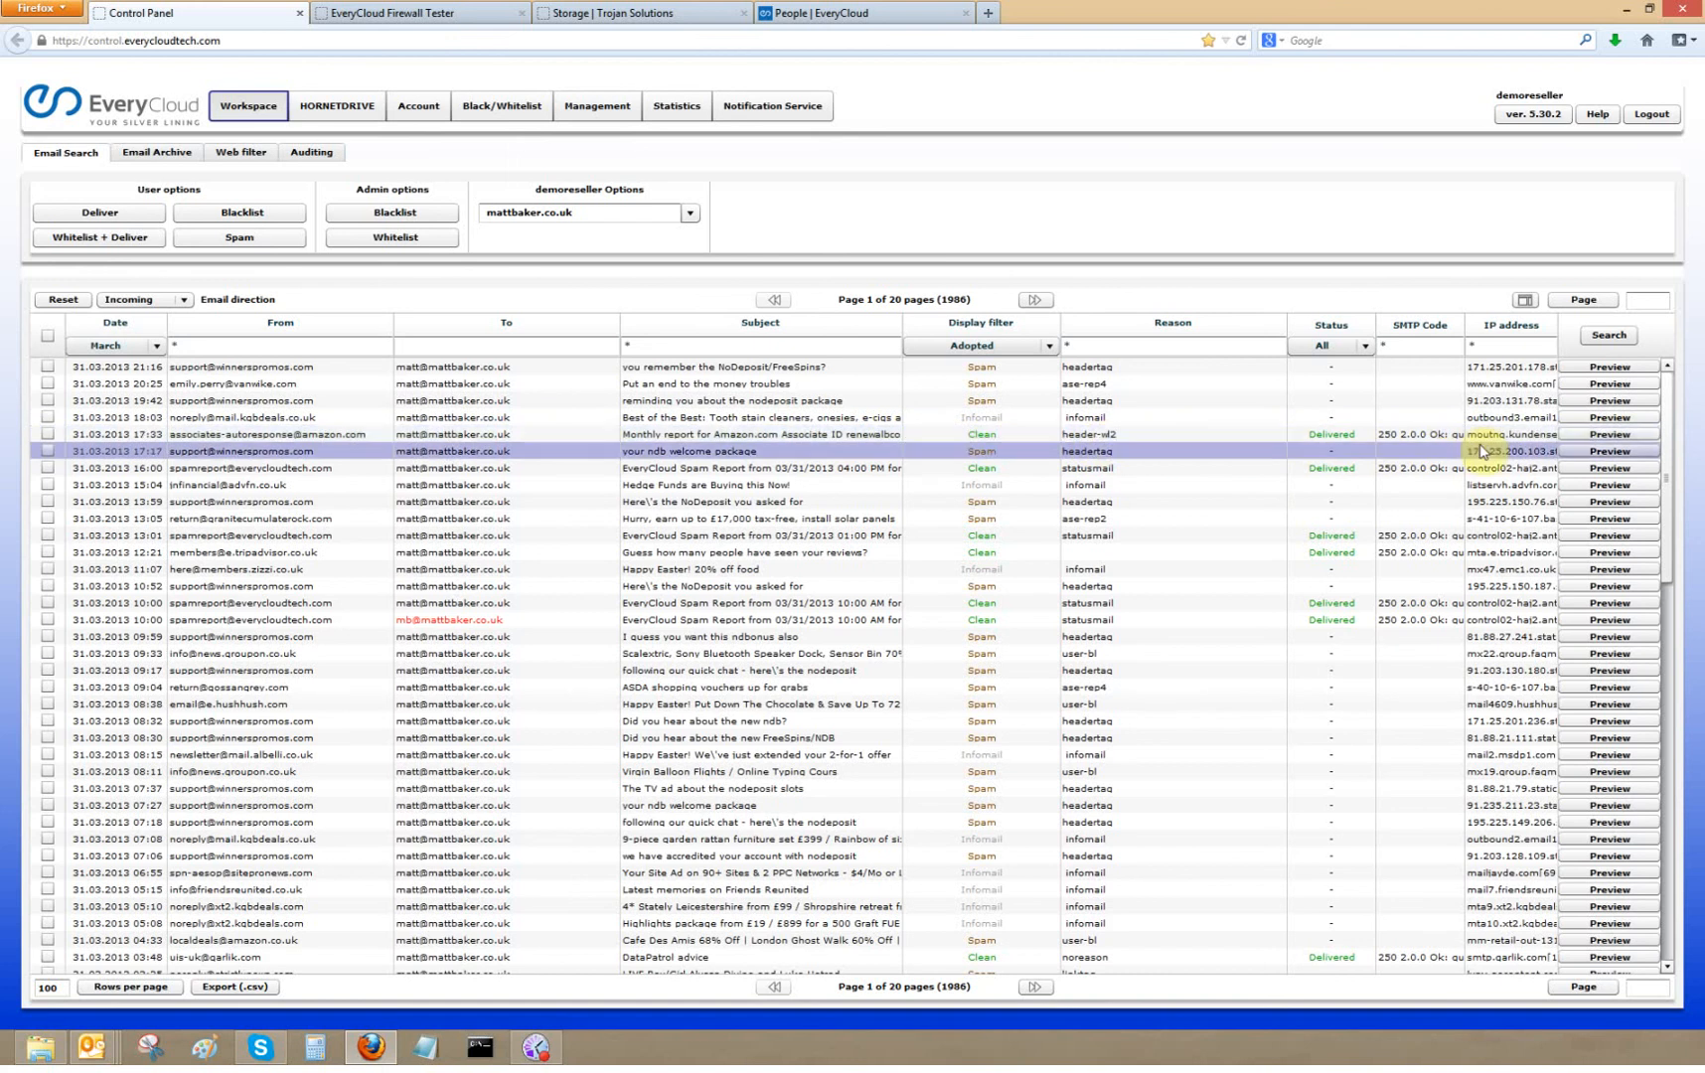
- Preview the Amazon Associates monthly report email, checking its SMTP and Text tabs, then close it
click(1610, 435)
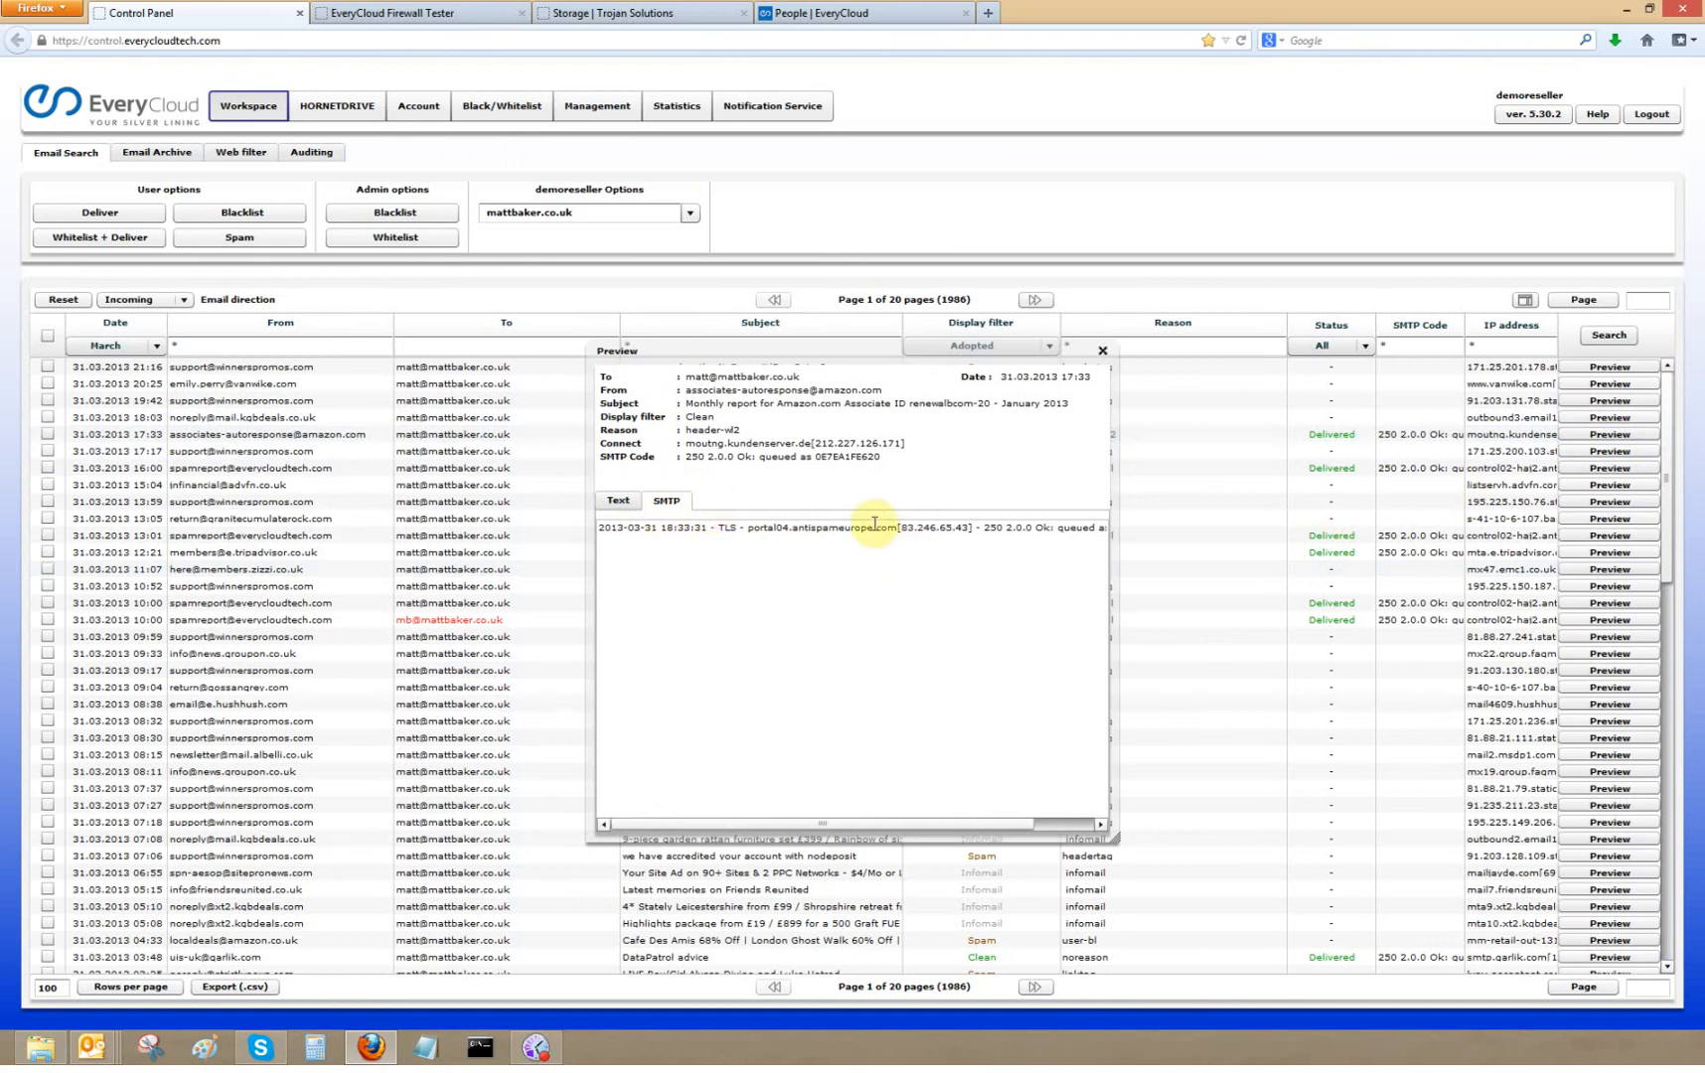
click(618, 501)
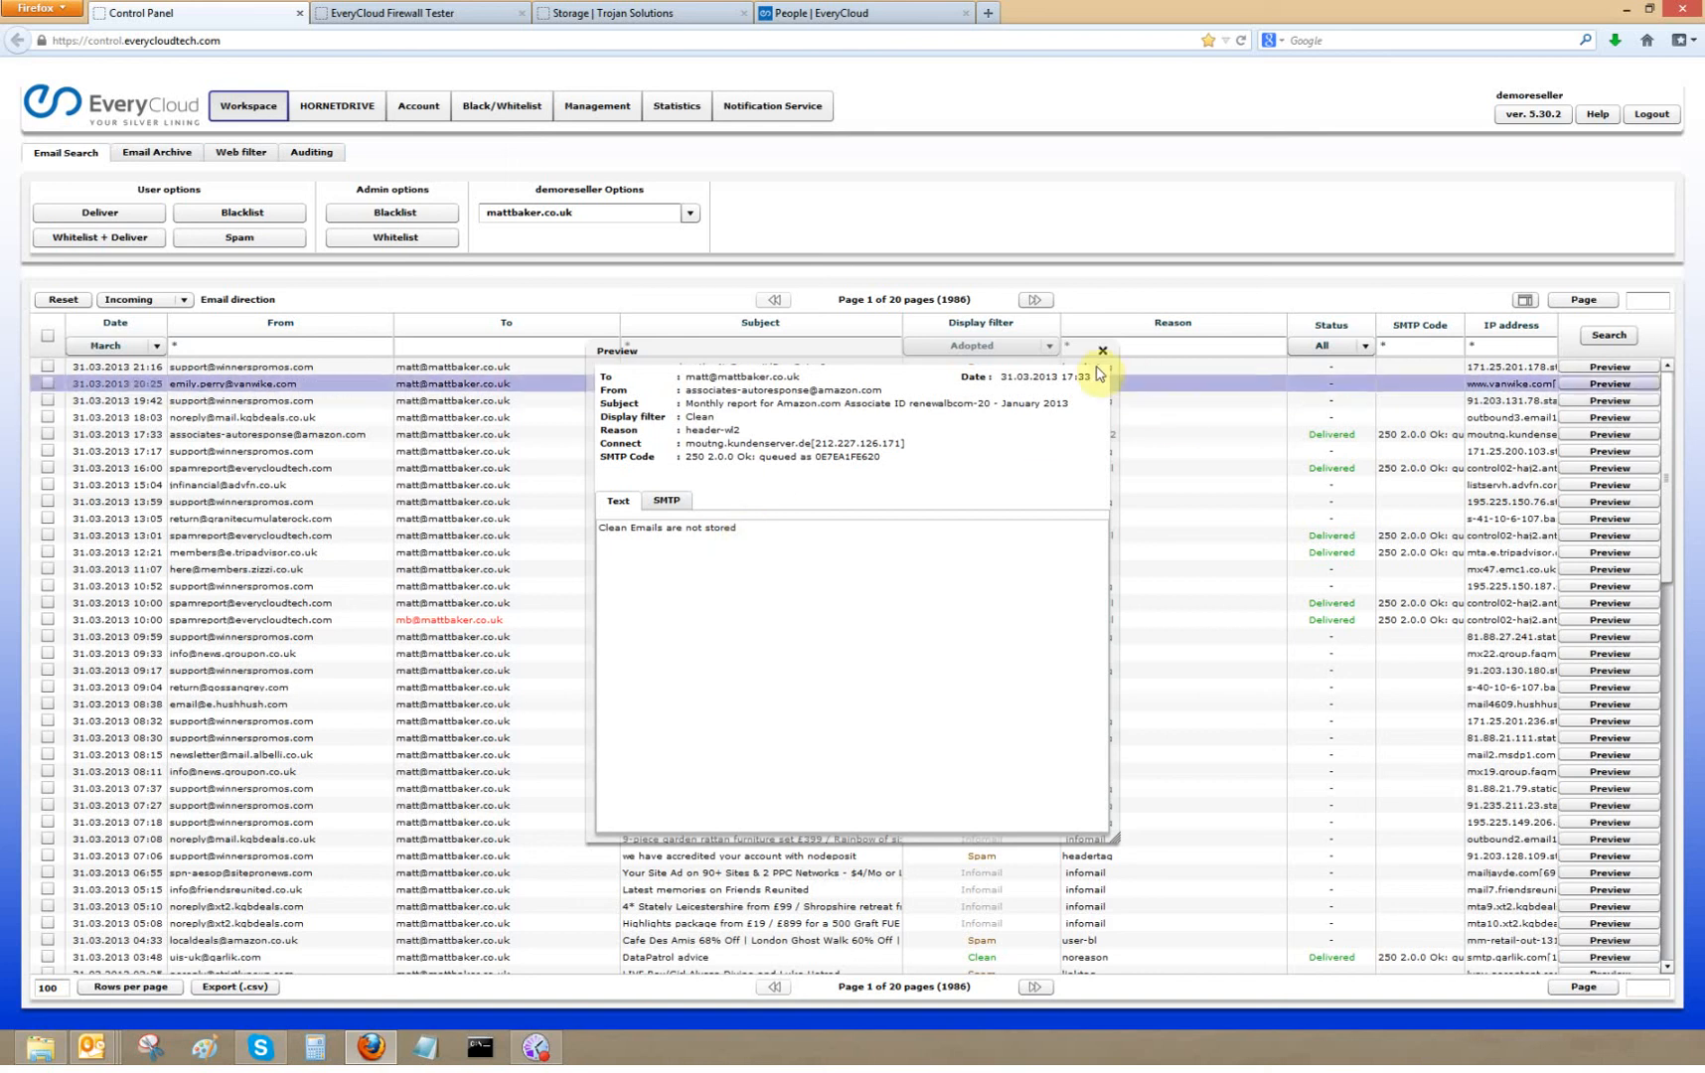
click(1099, 352)
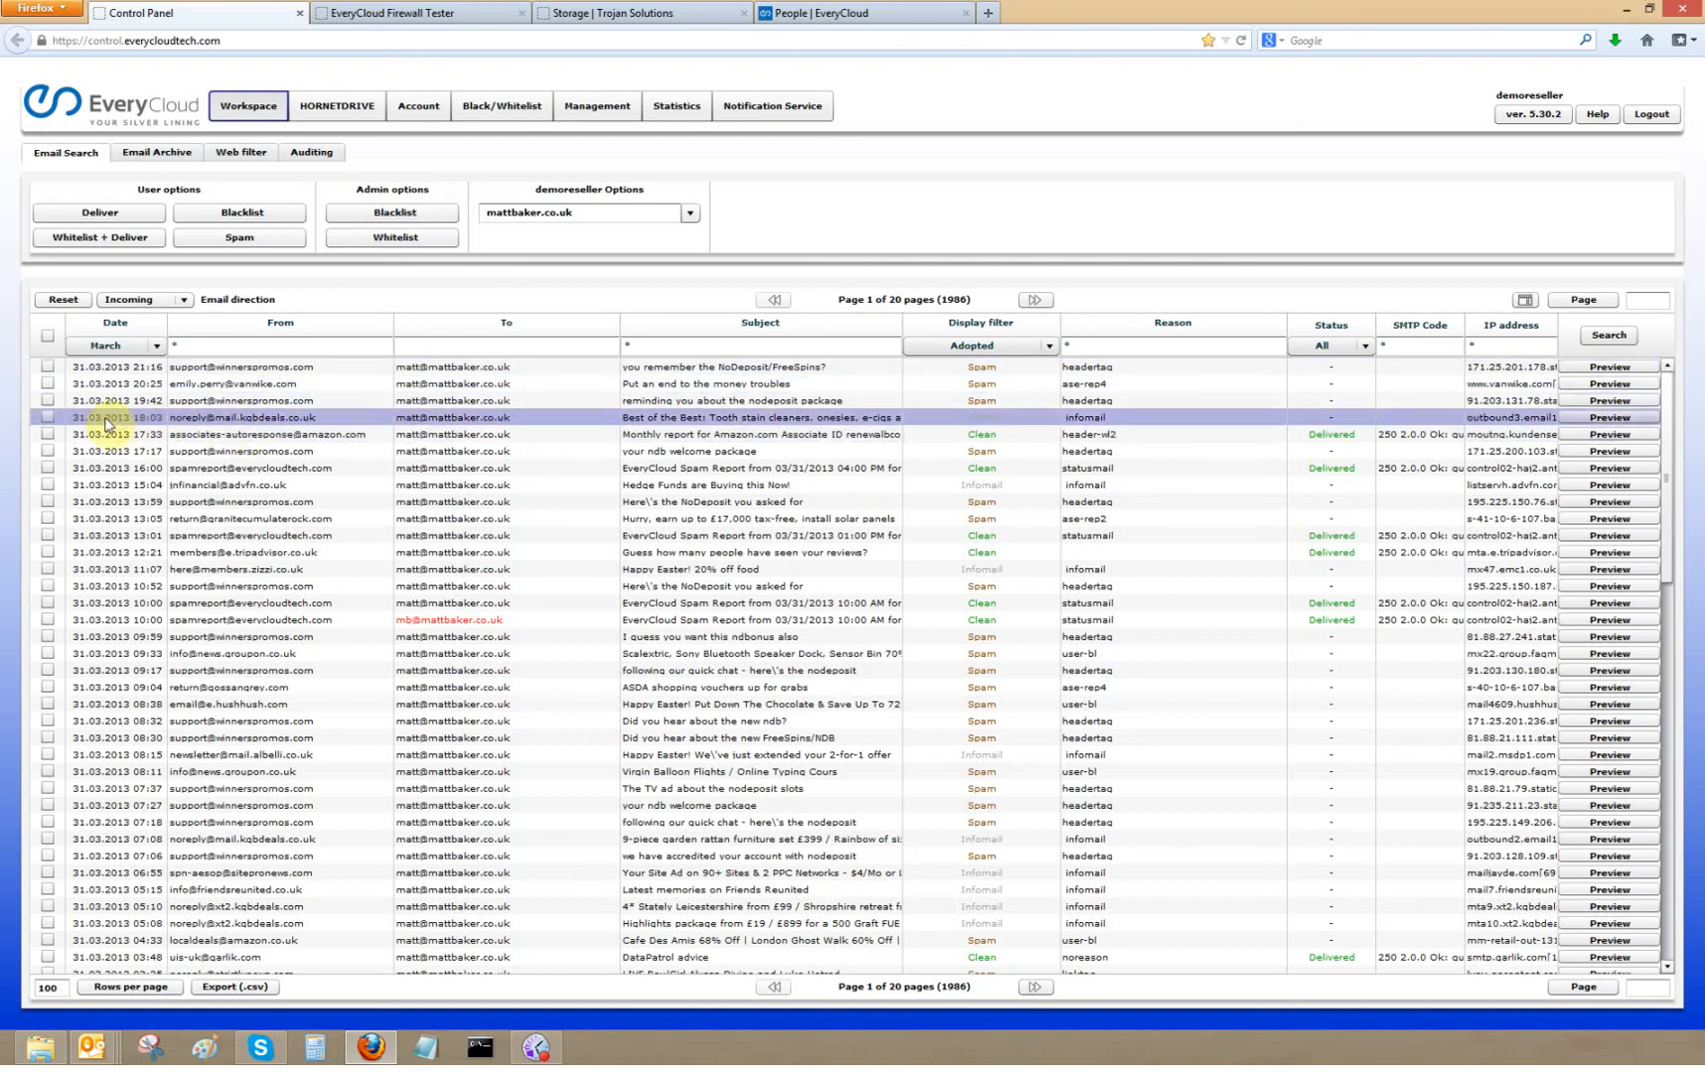
- Whitelist the selected kbdeals.co.uk email using the admin whitelist option and dismiss the message
click(46, 417)
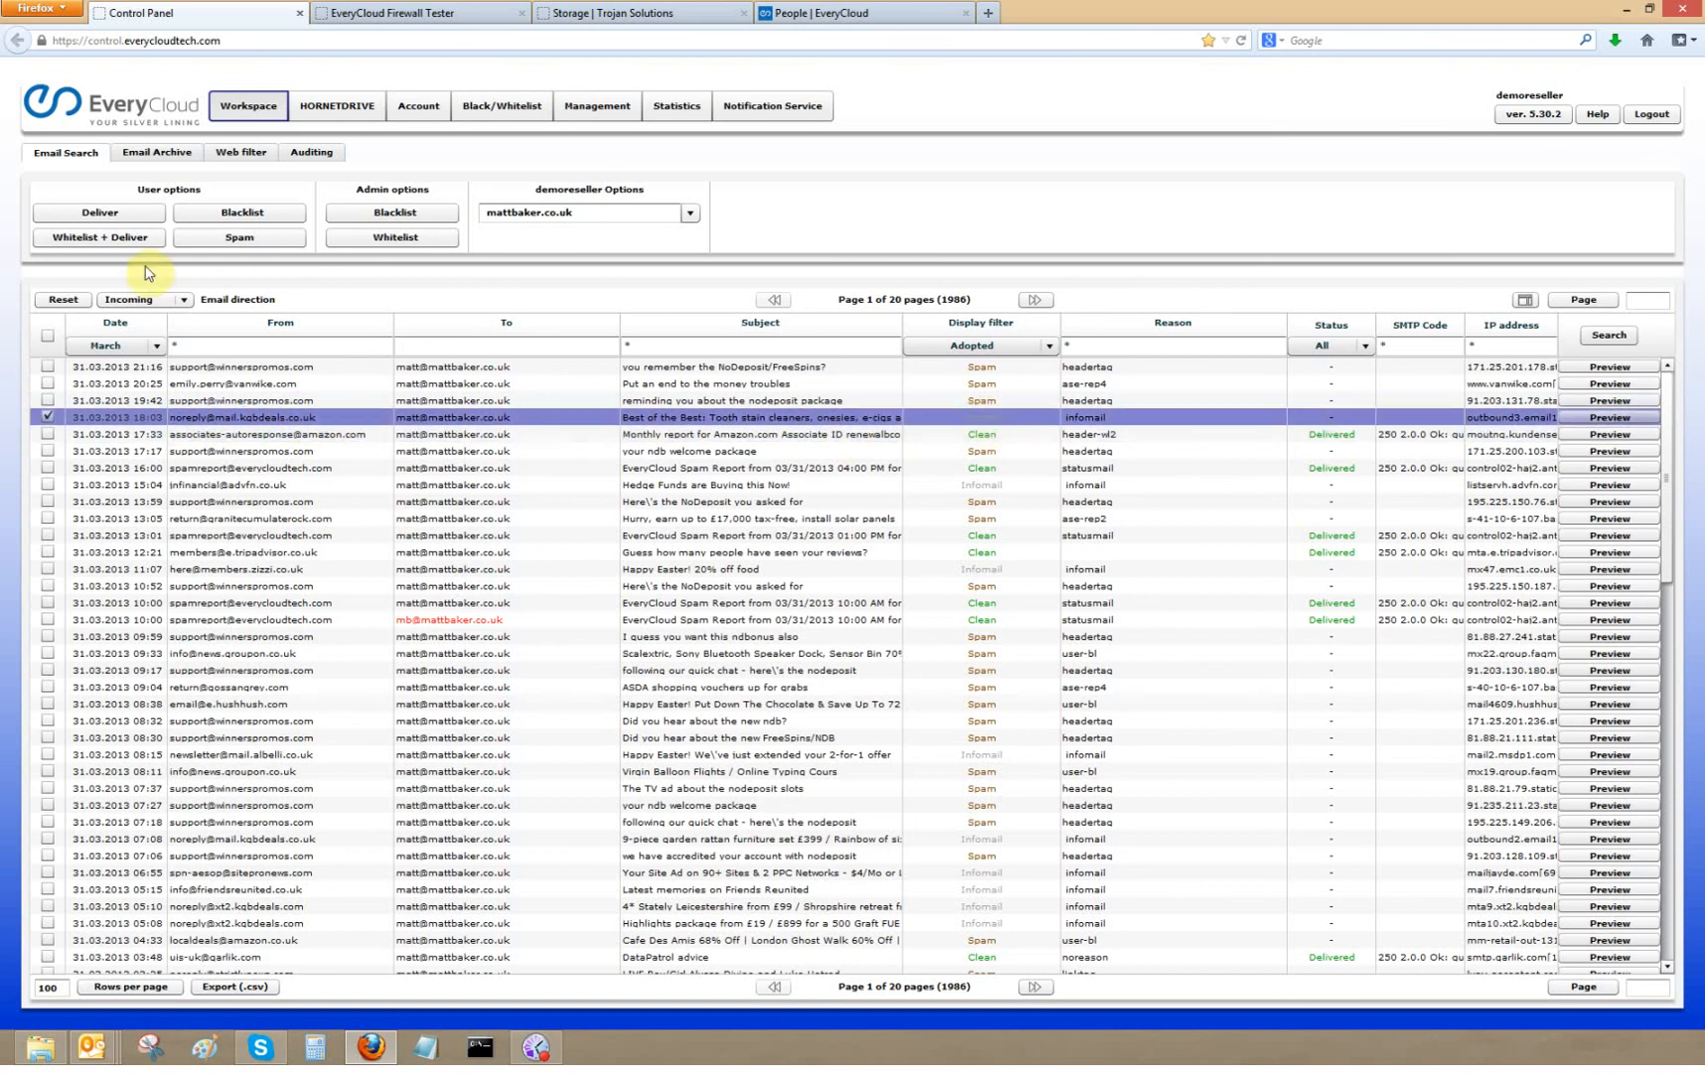
click(418, 242)
click(394, 239)
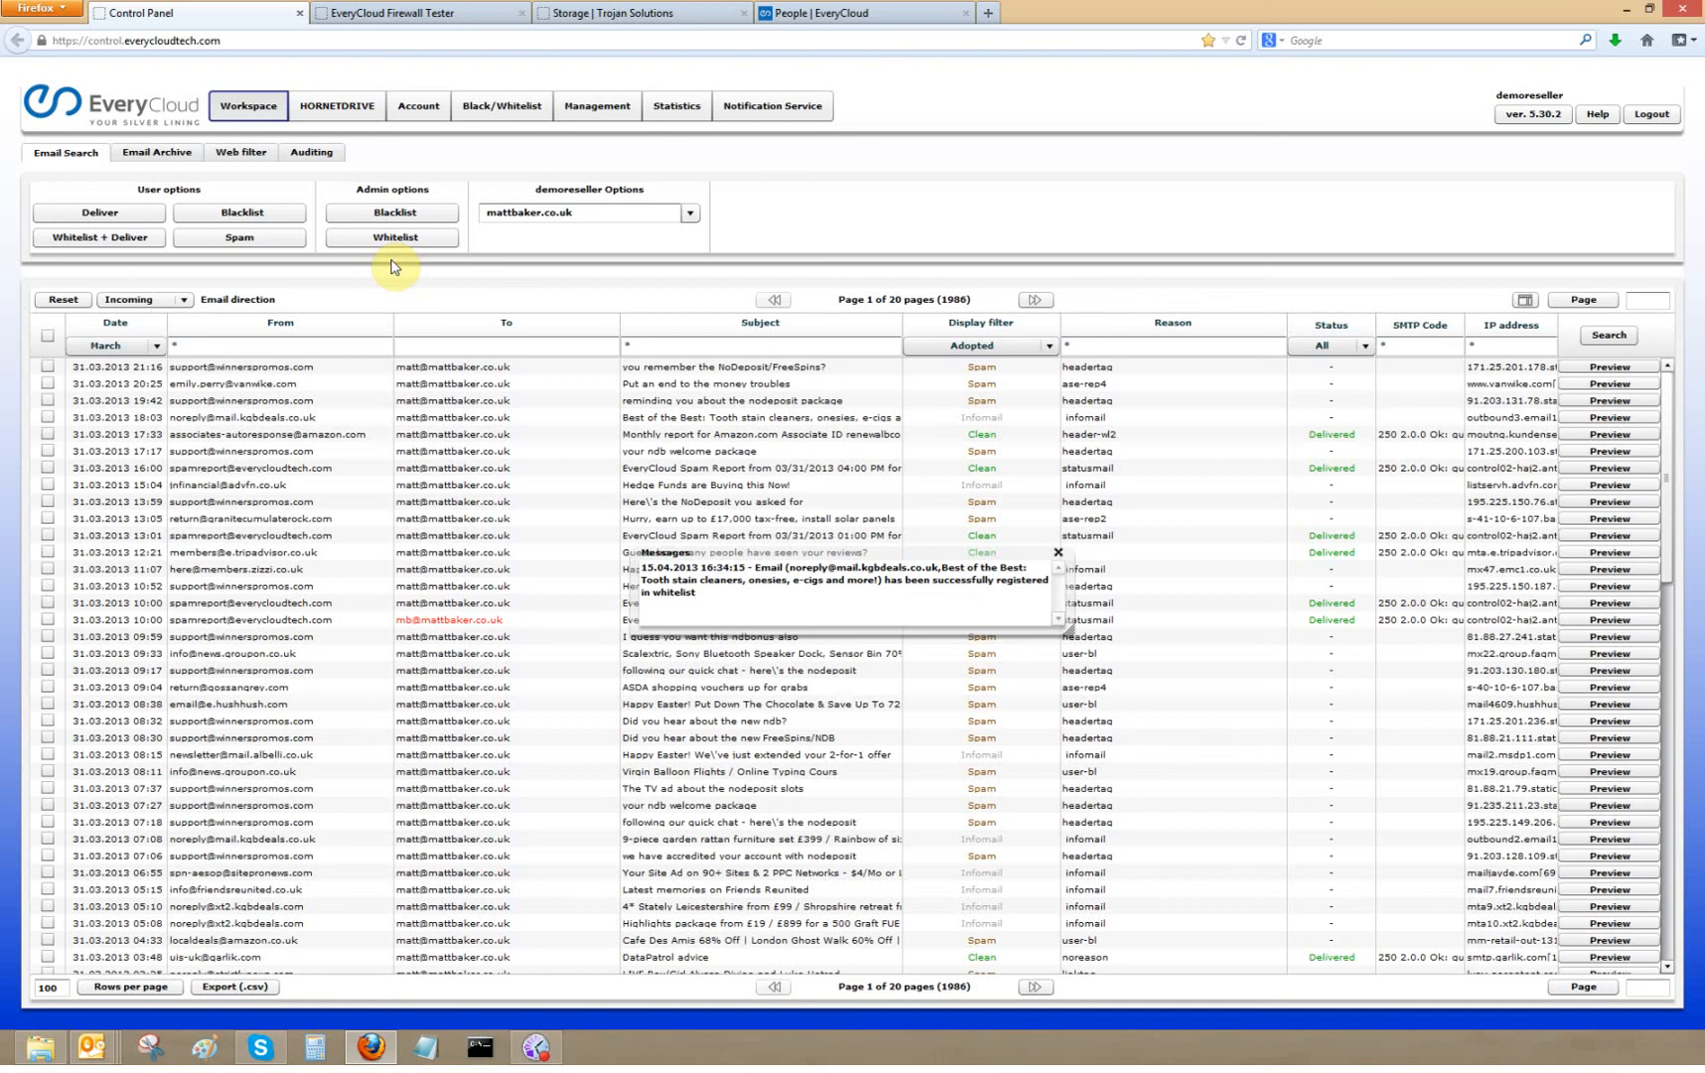
click(1058, 551)
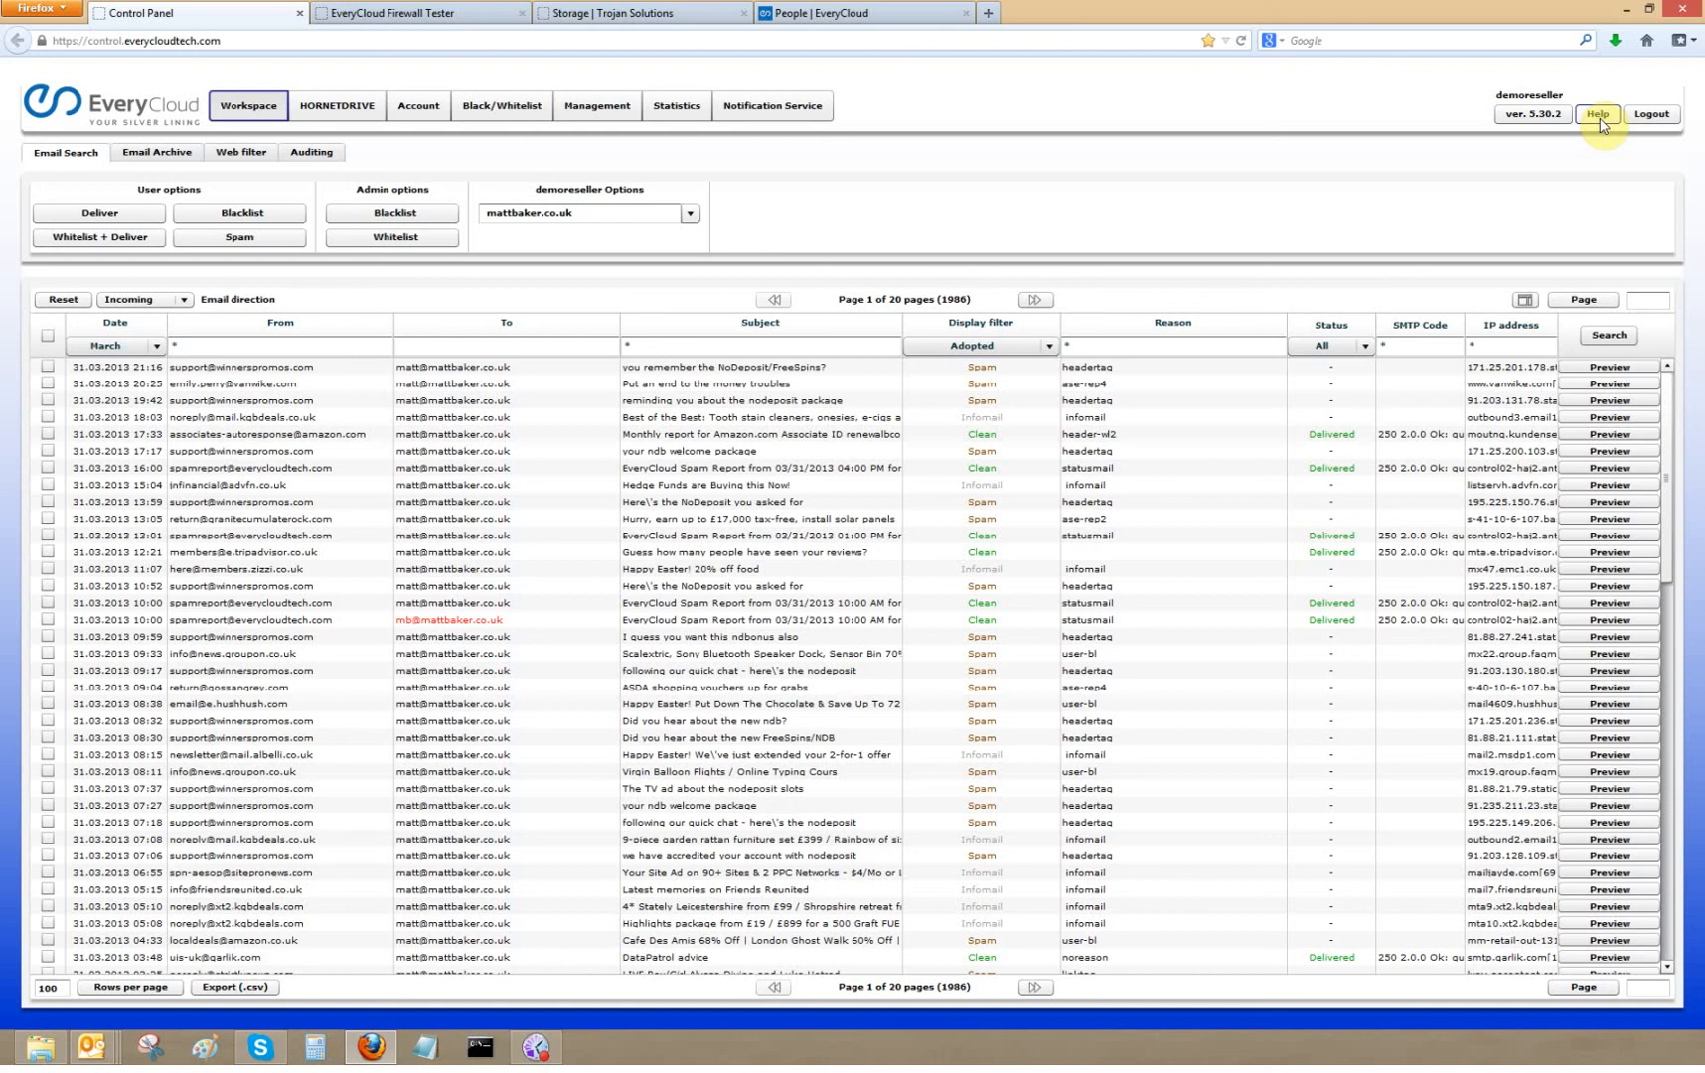
- Open email statistics for client mattbaker.co.uk for March
click(677, 109)
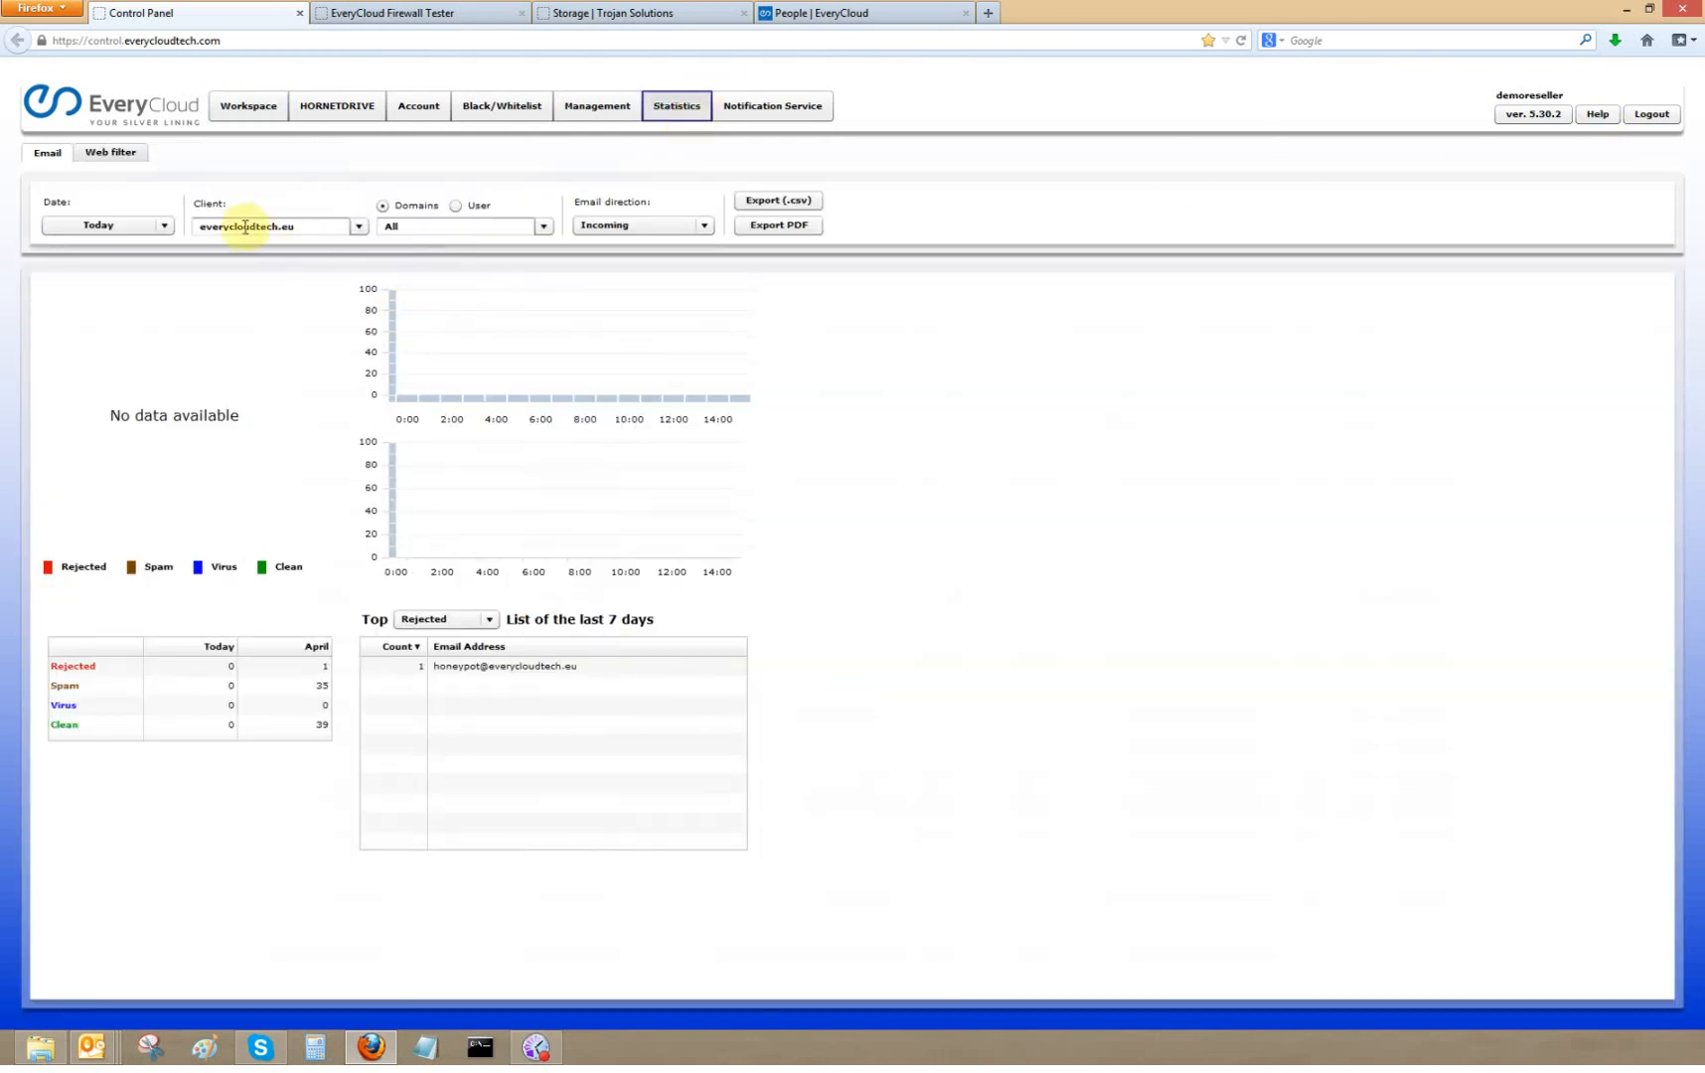
click(359, 227)
click(312, 264)
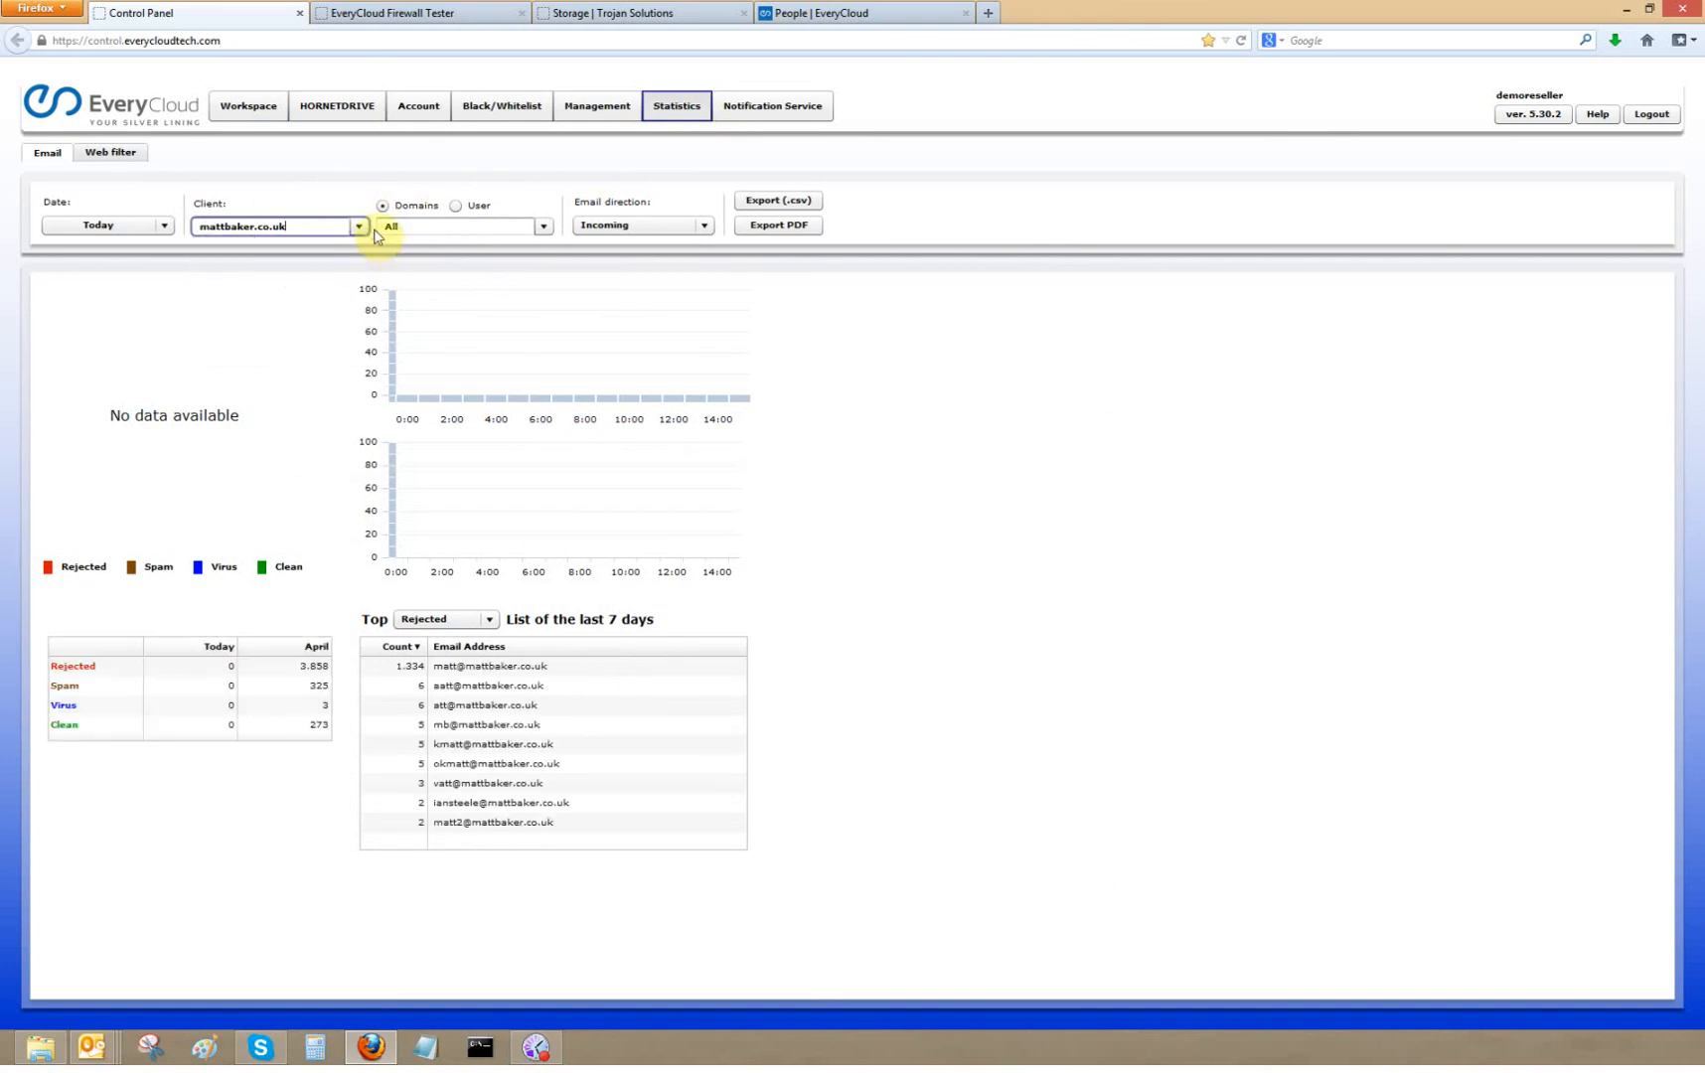
click(165, 229)
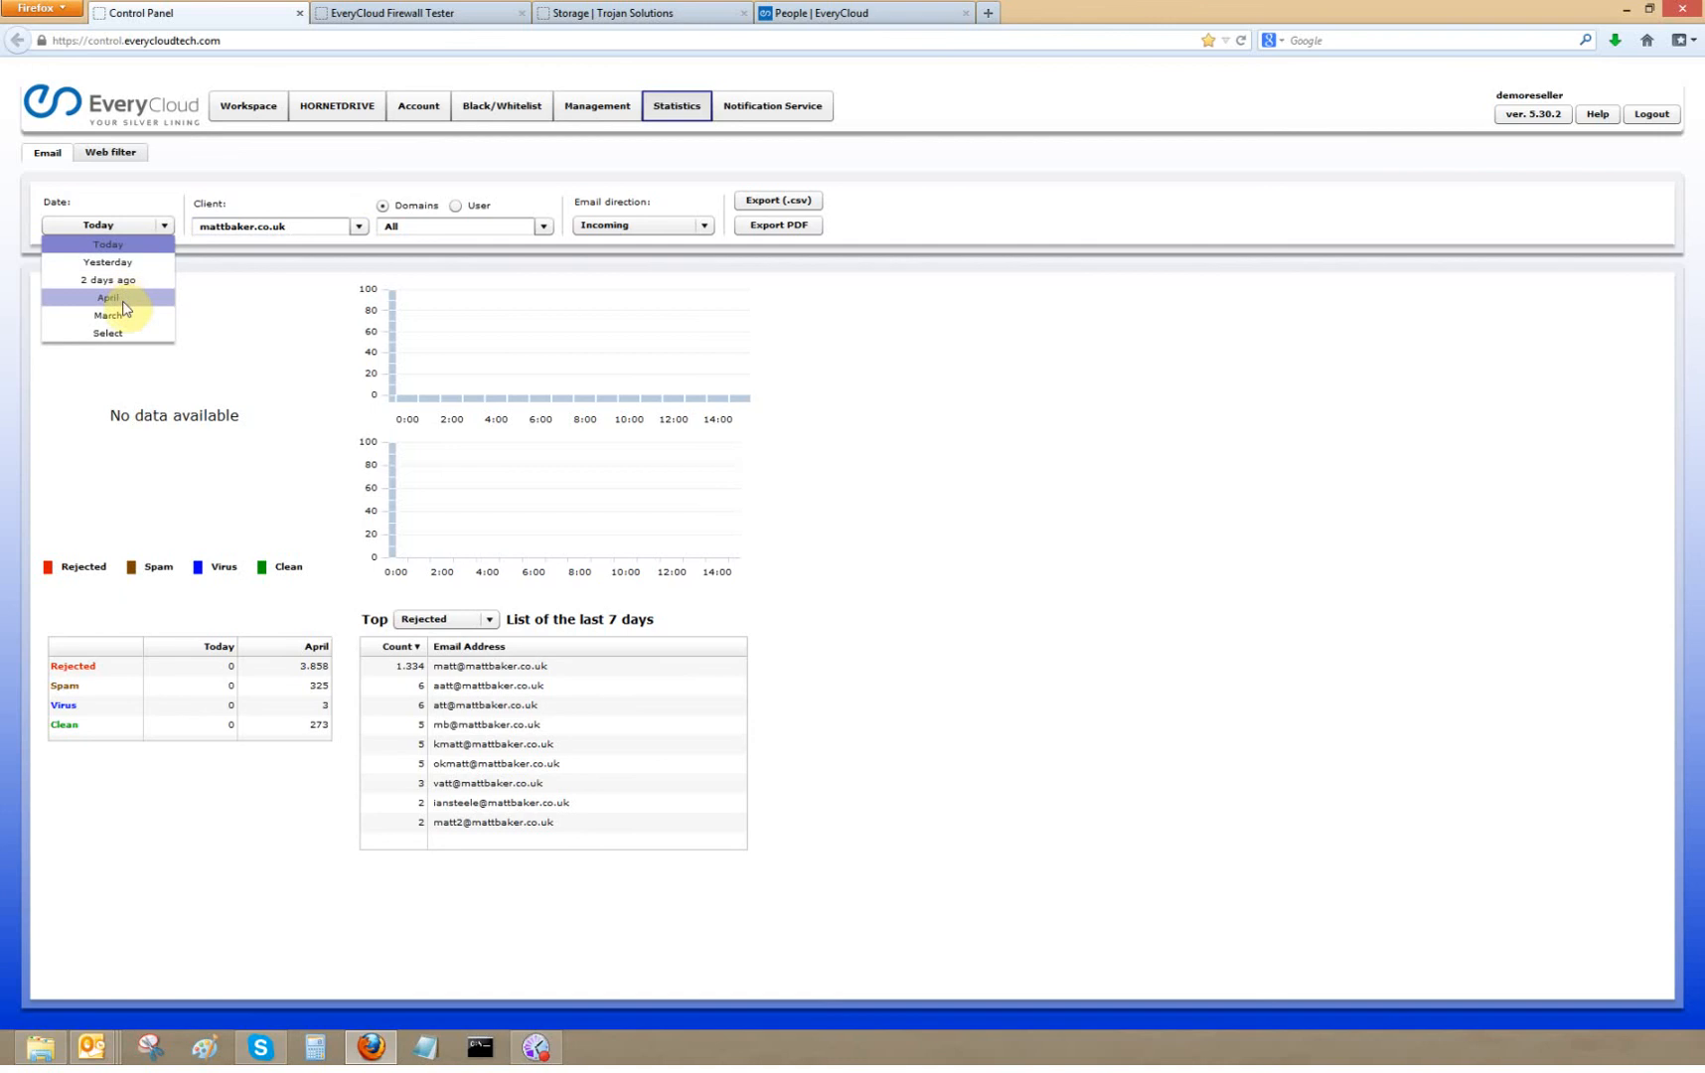
click(114, 315)
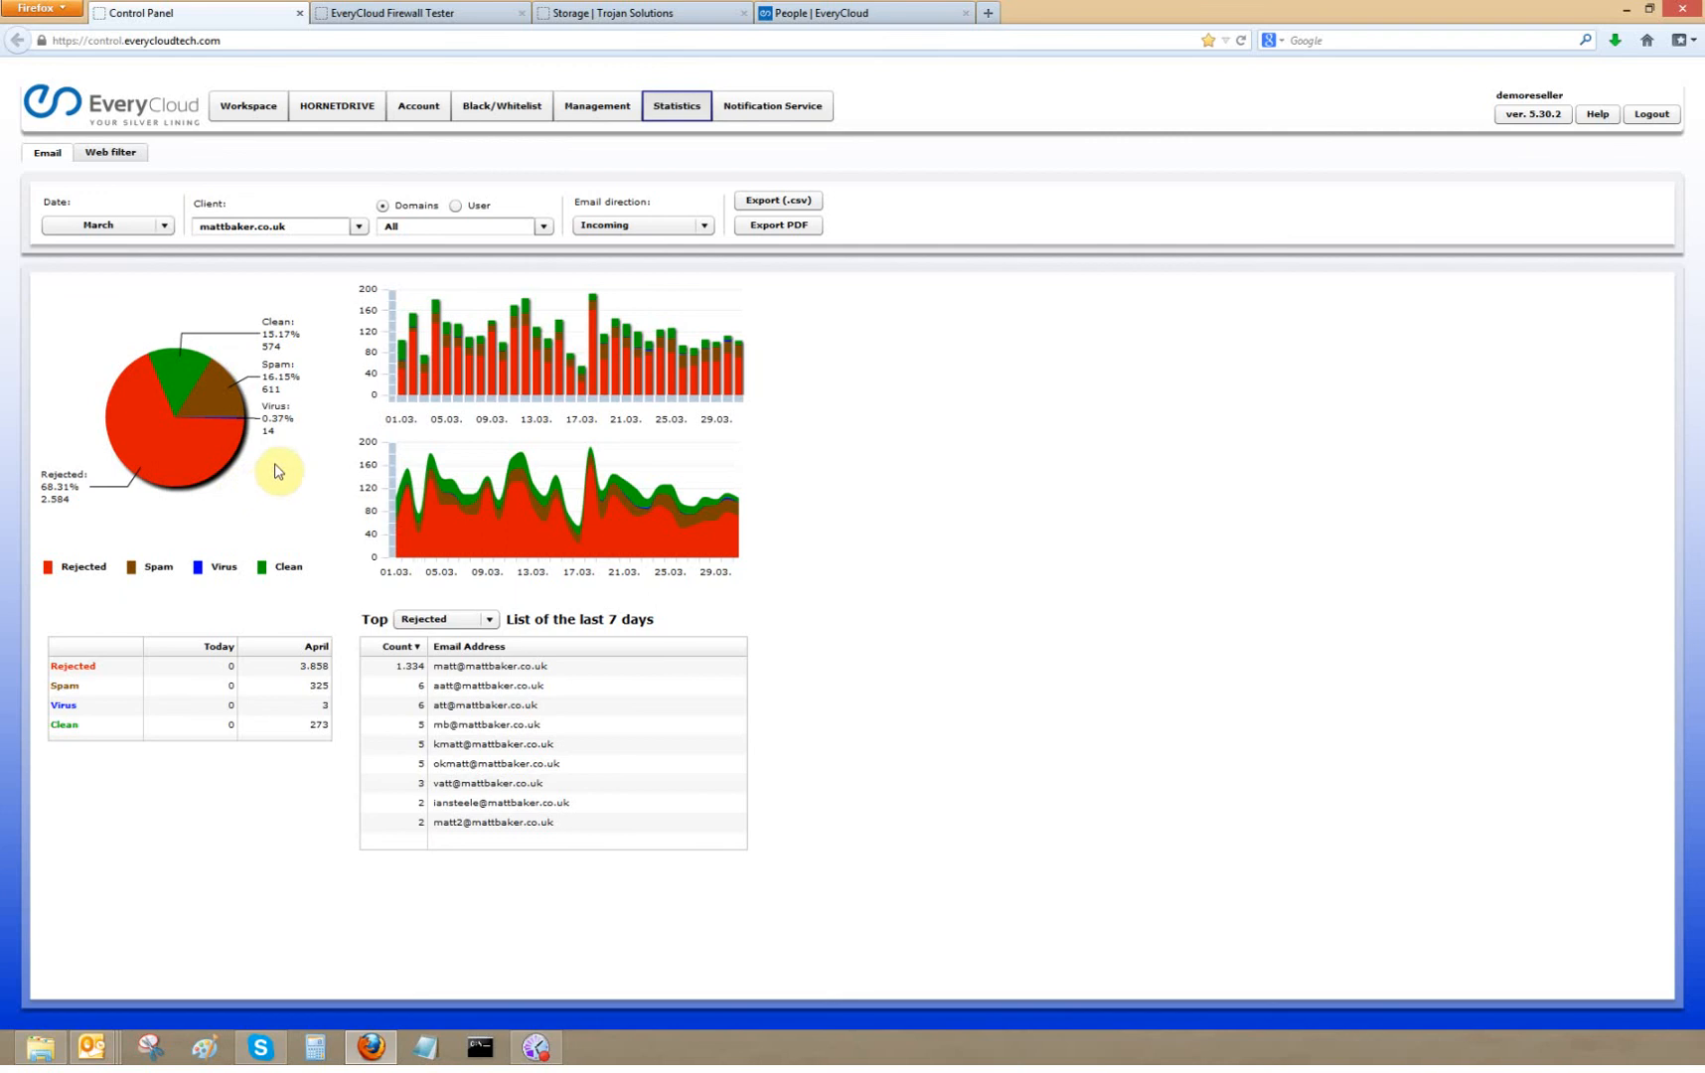
- Add 10 years of archiving for domain test1511.co.uk, accept the warning, and save
click(597, 105)
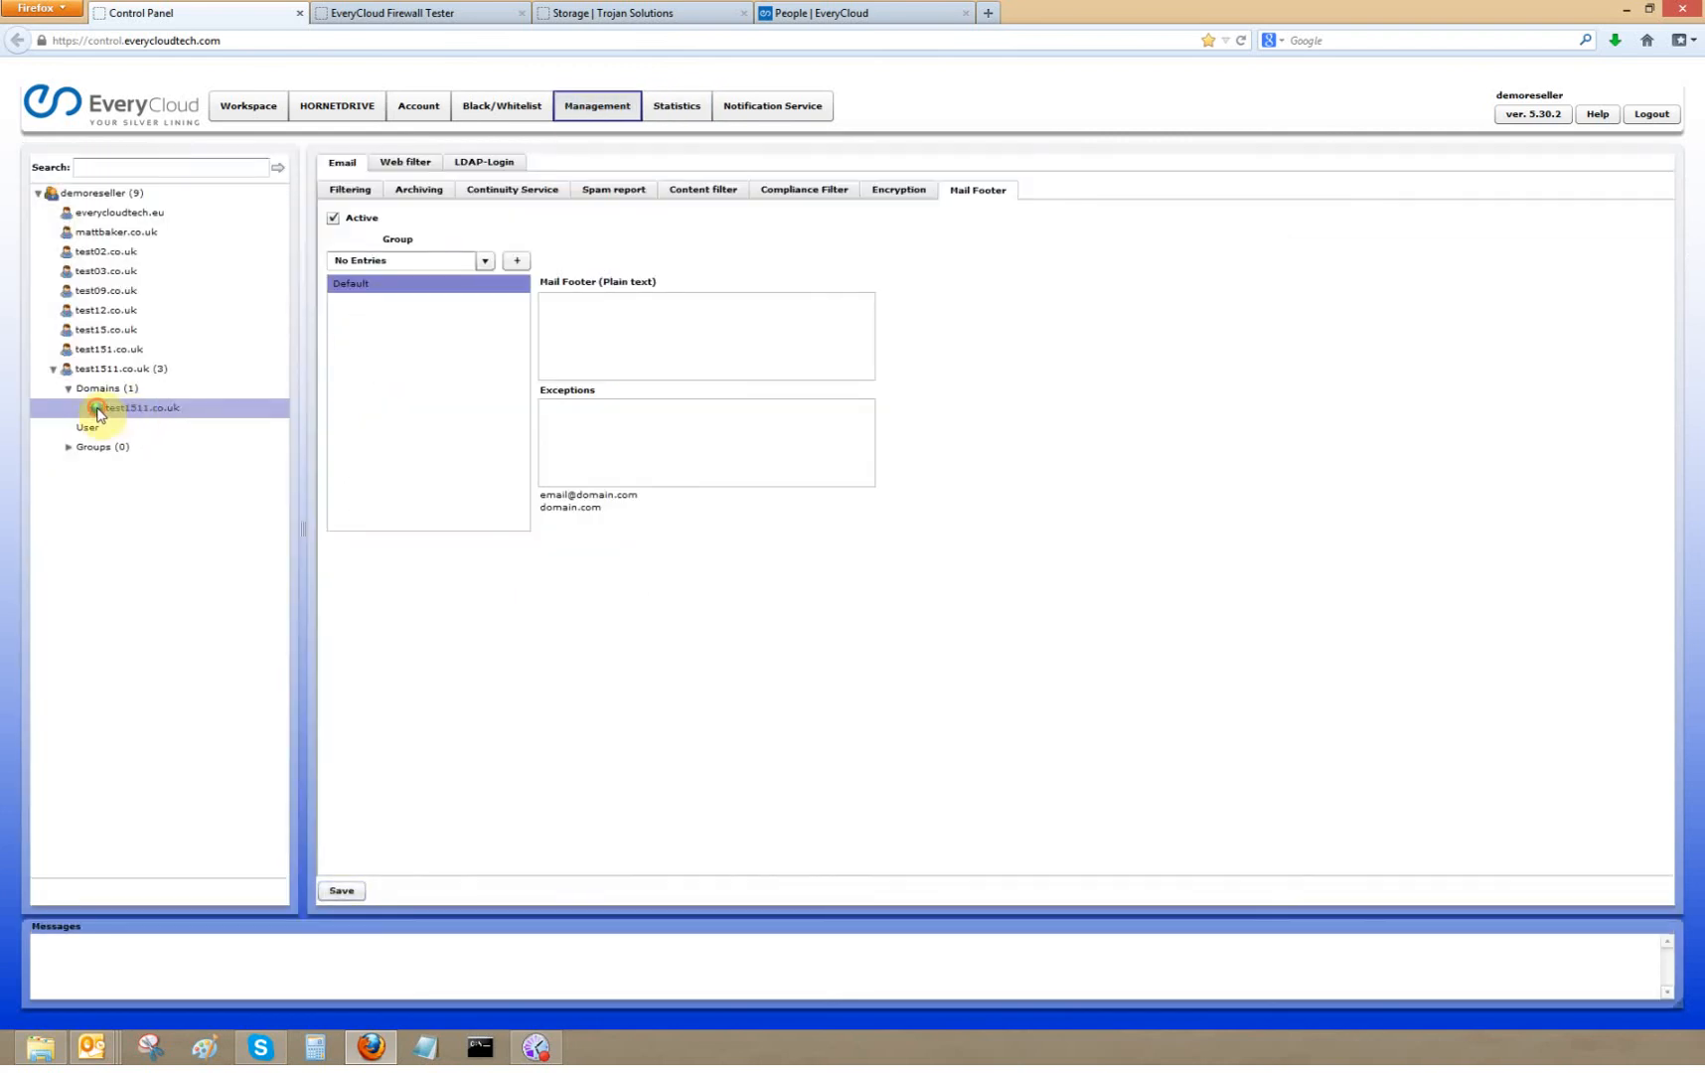
click(164, 408)
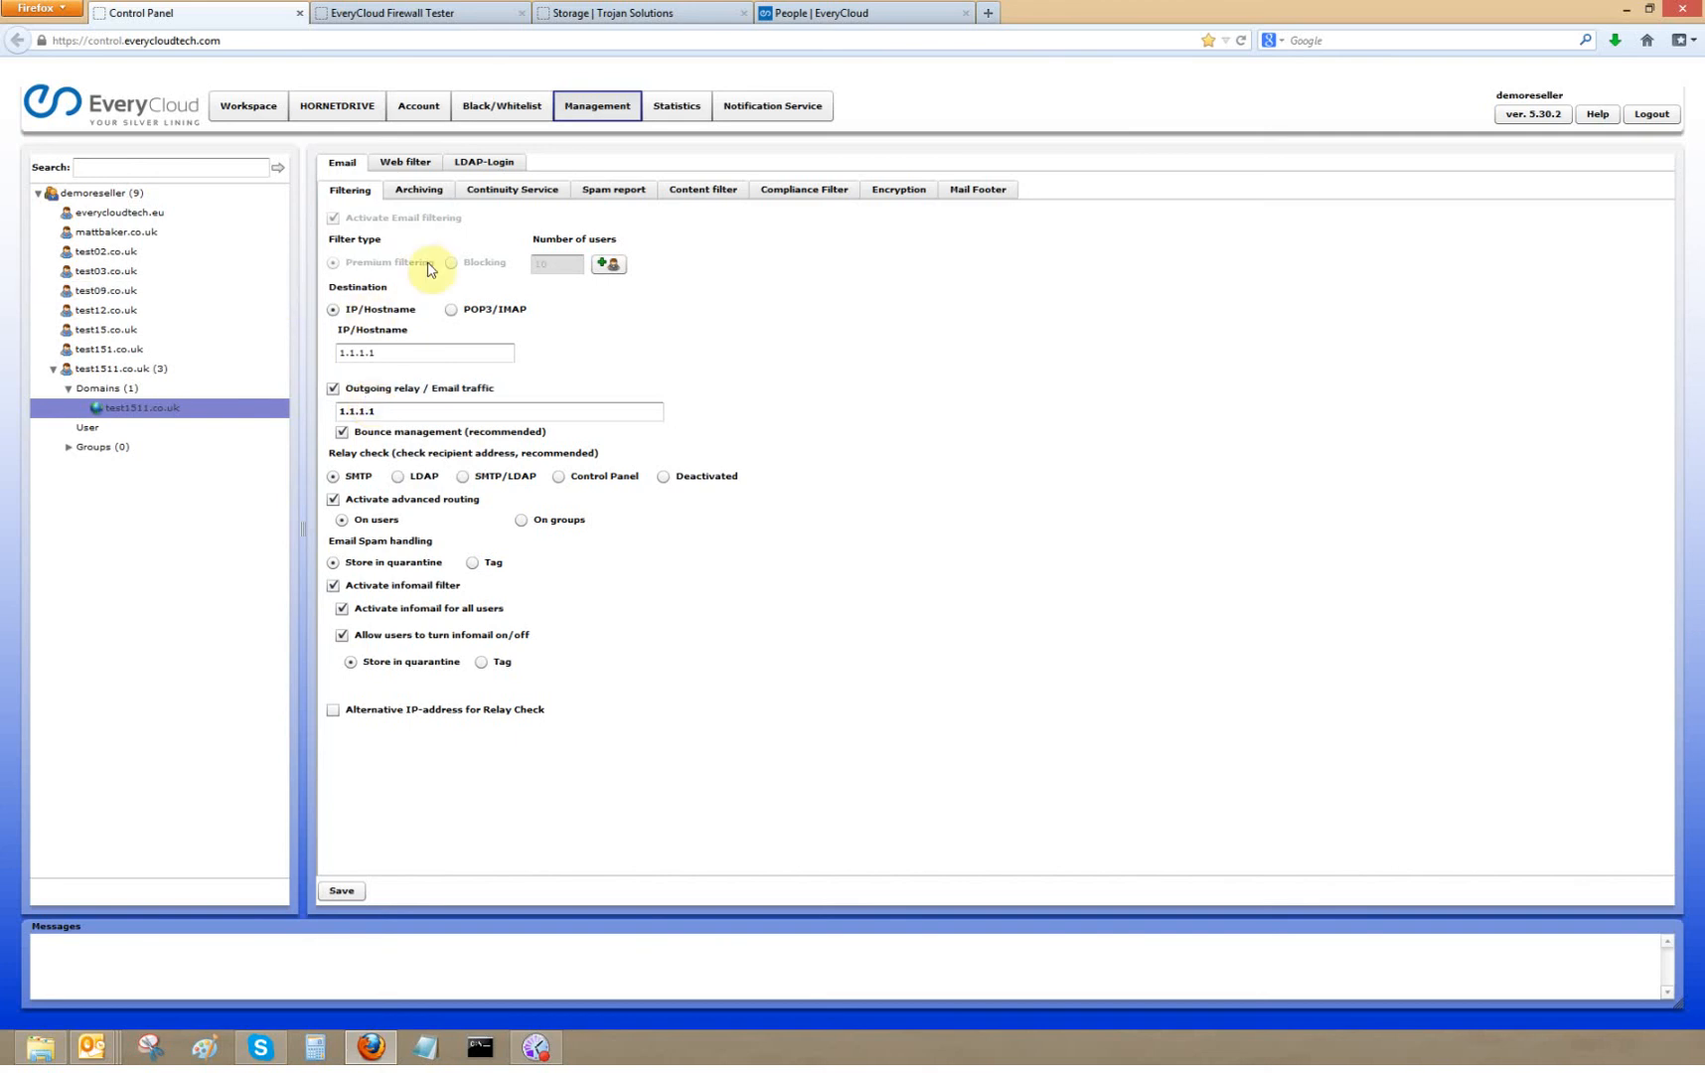
click(499, 189)
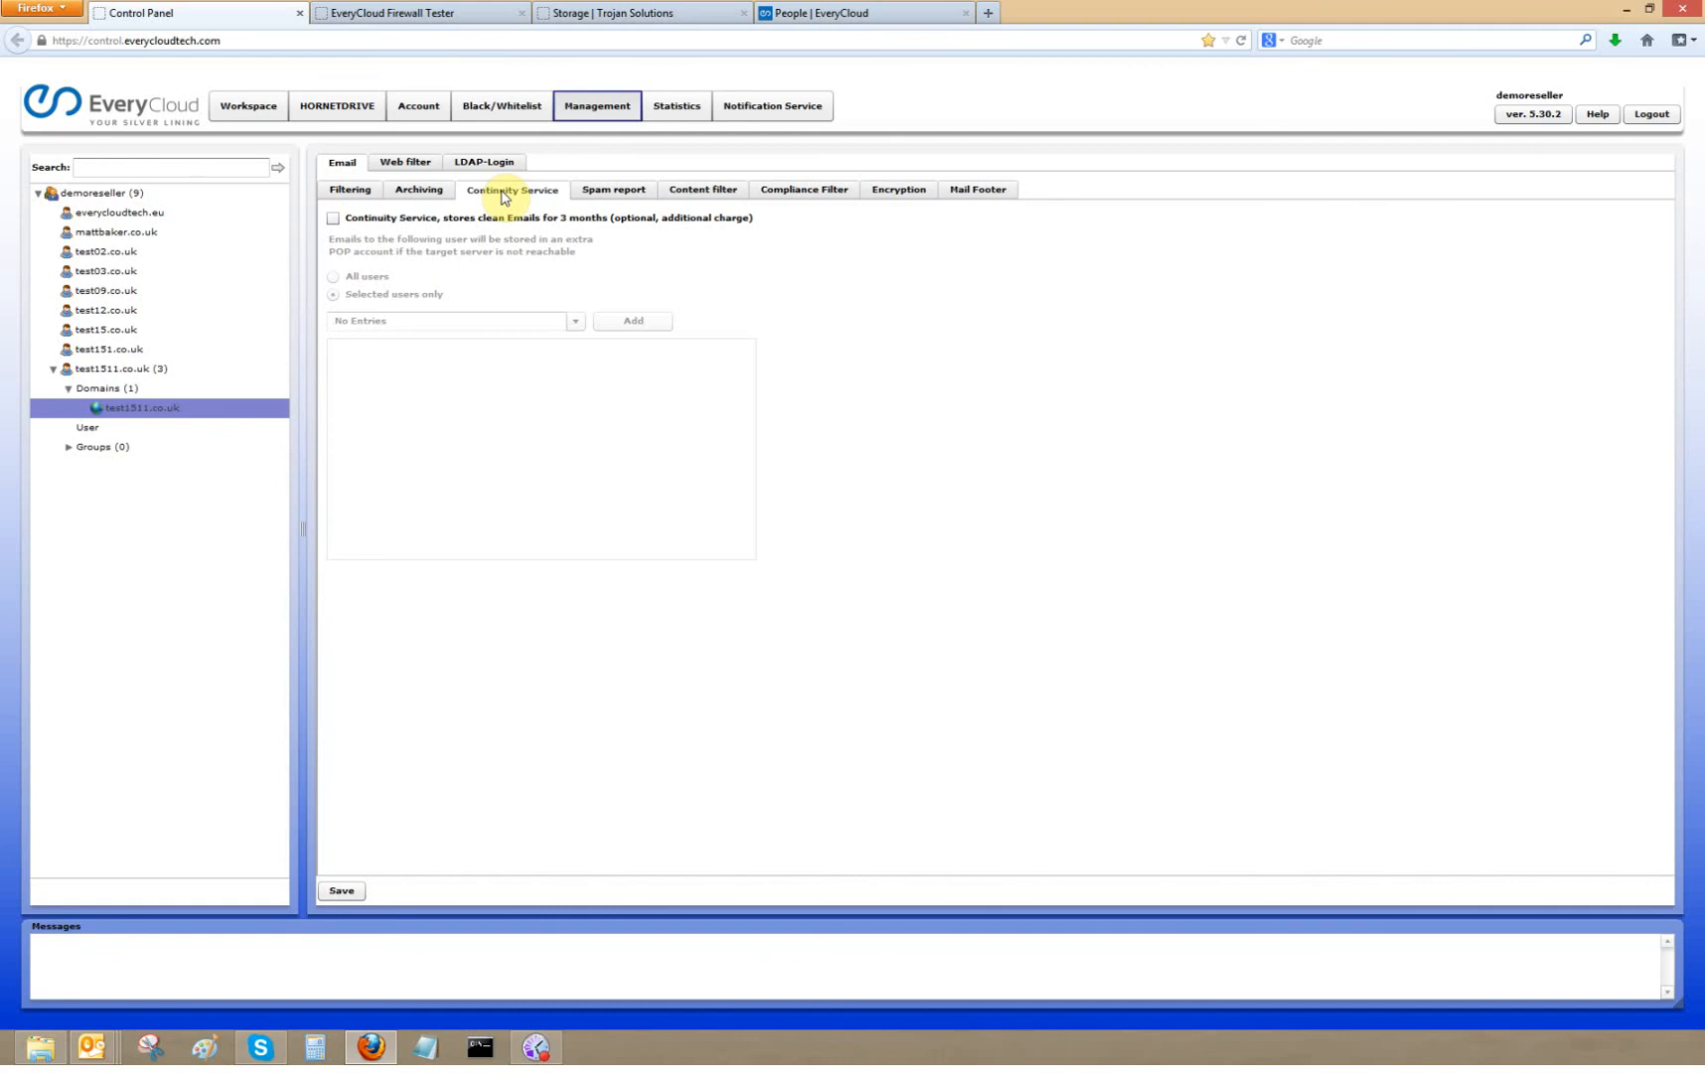
click(437, 190)
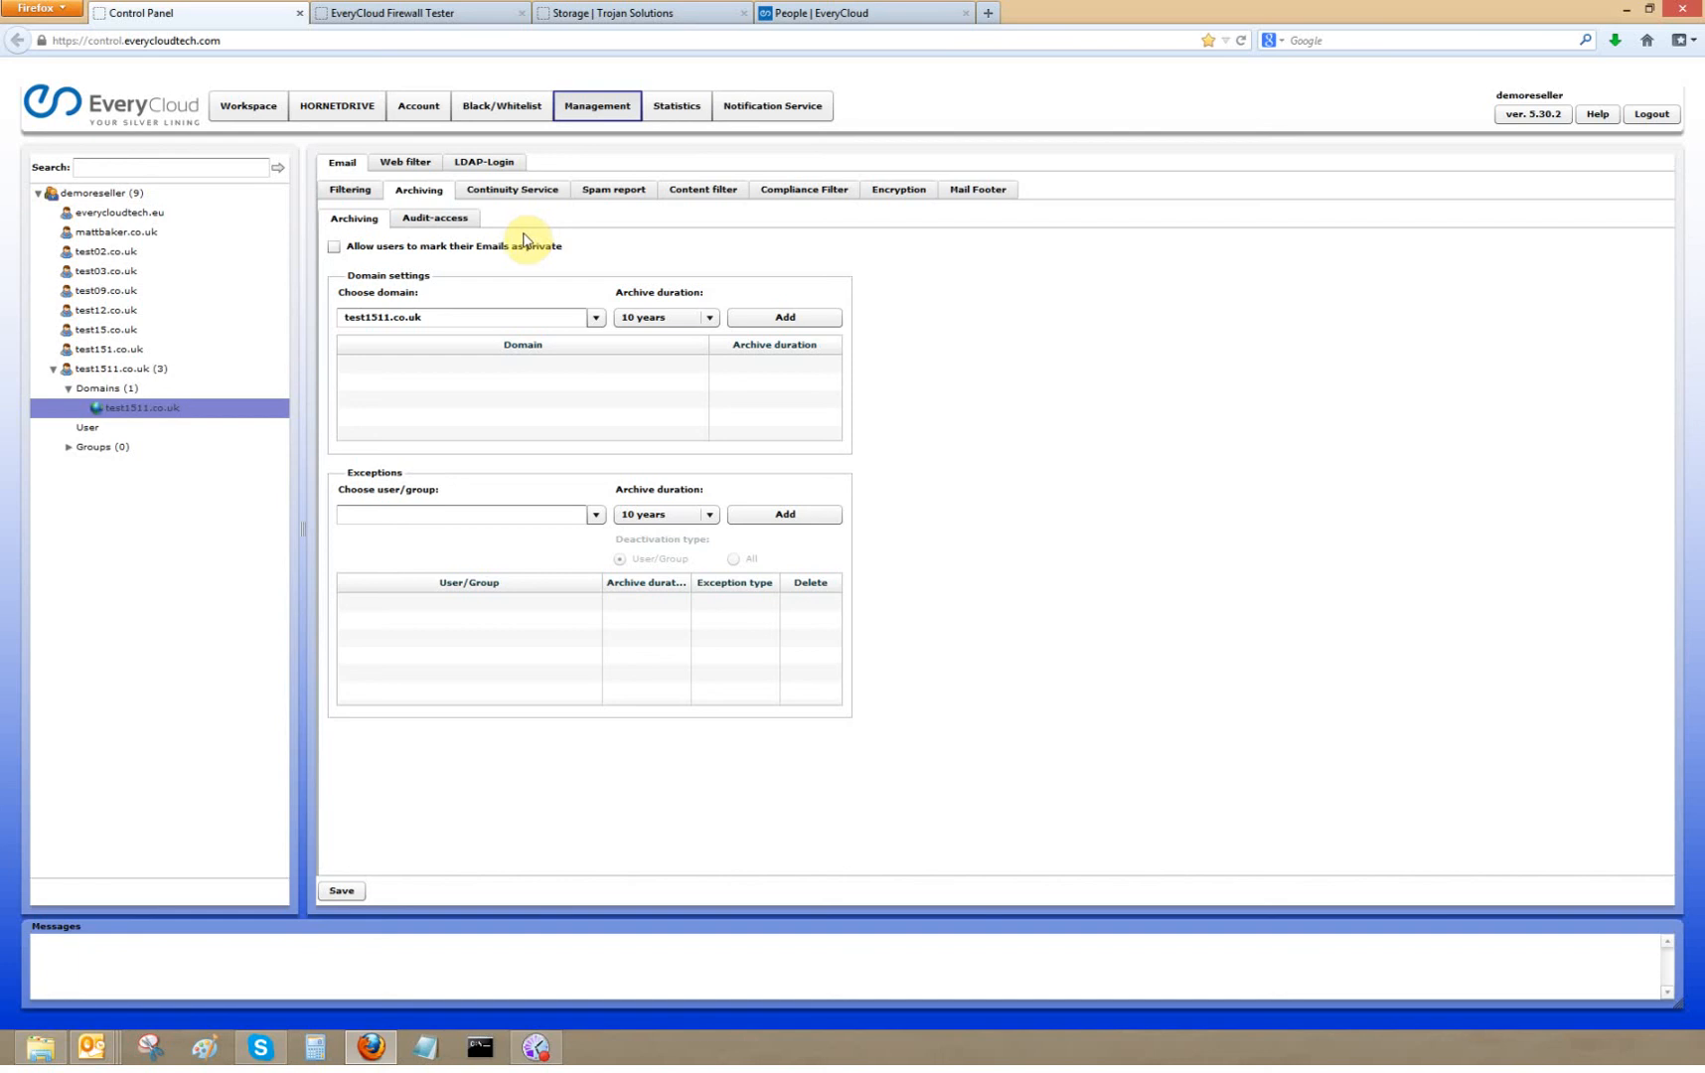
click(716, 321)
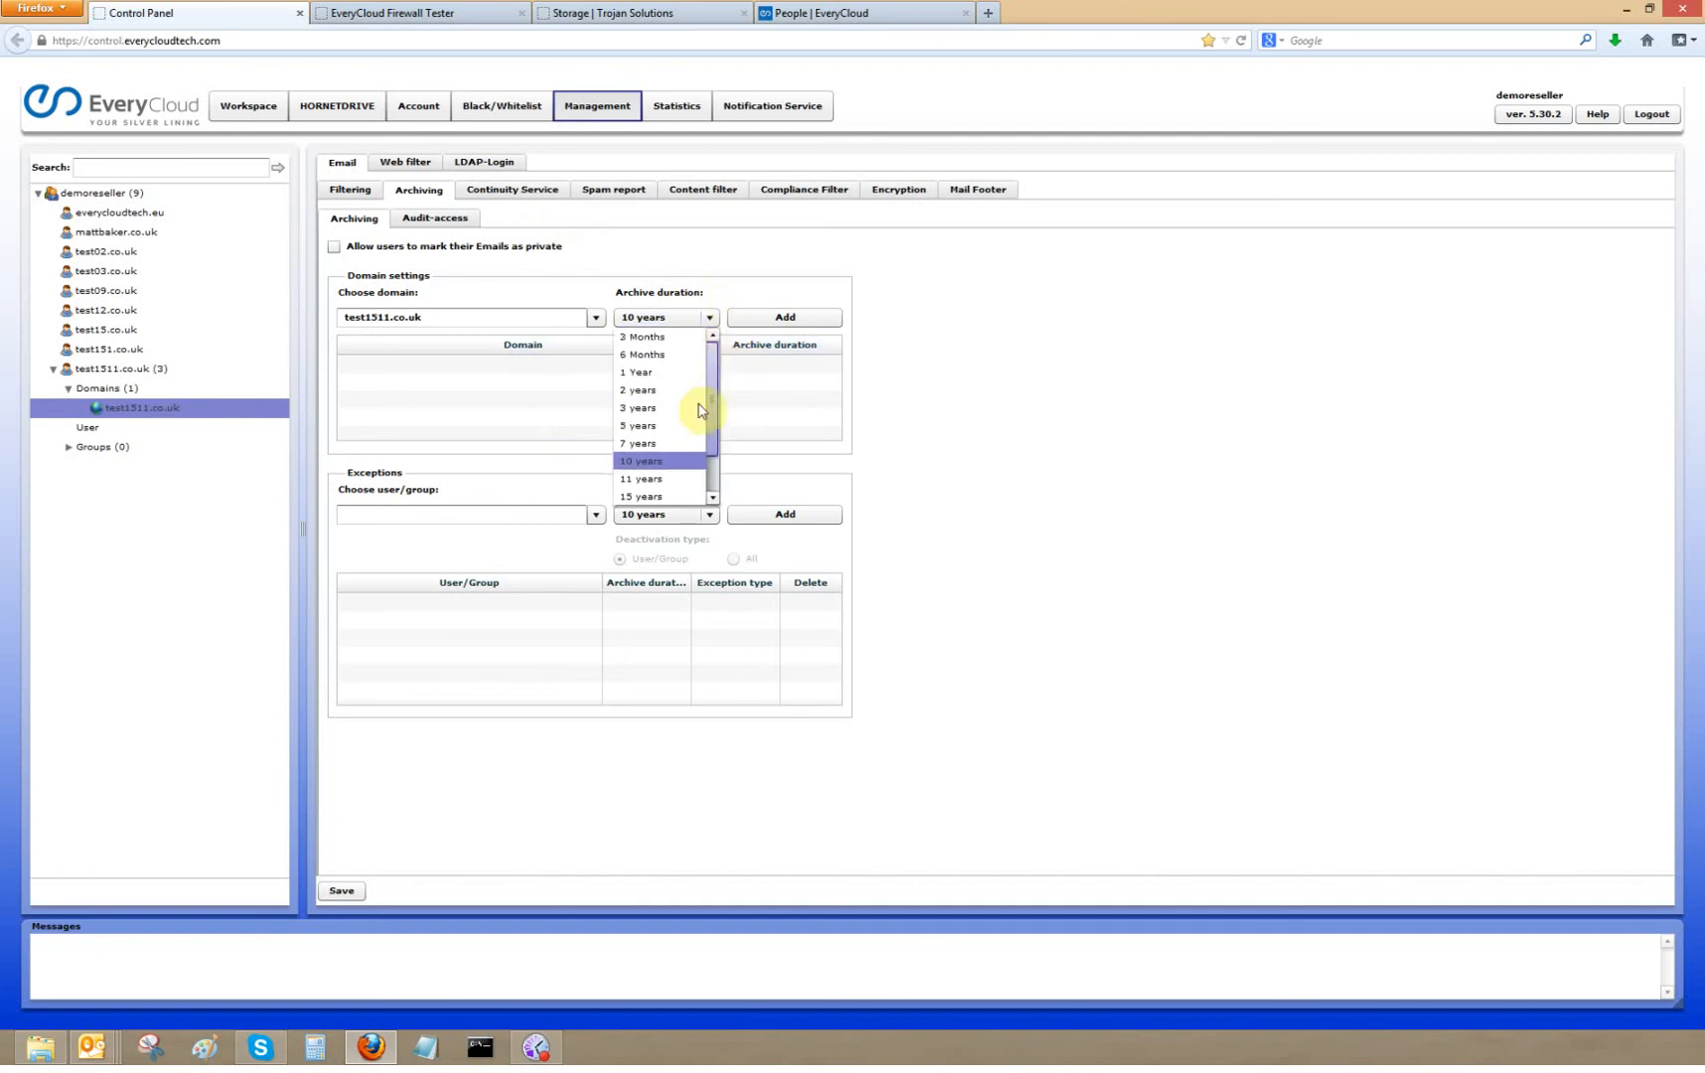
scroll(646, 447, down, 1)
click(798, 320)
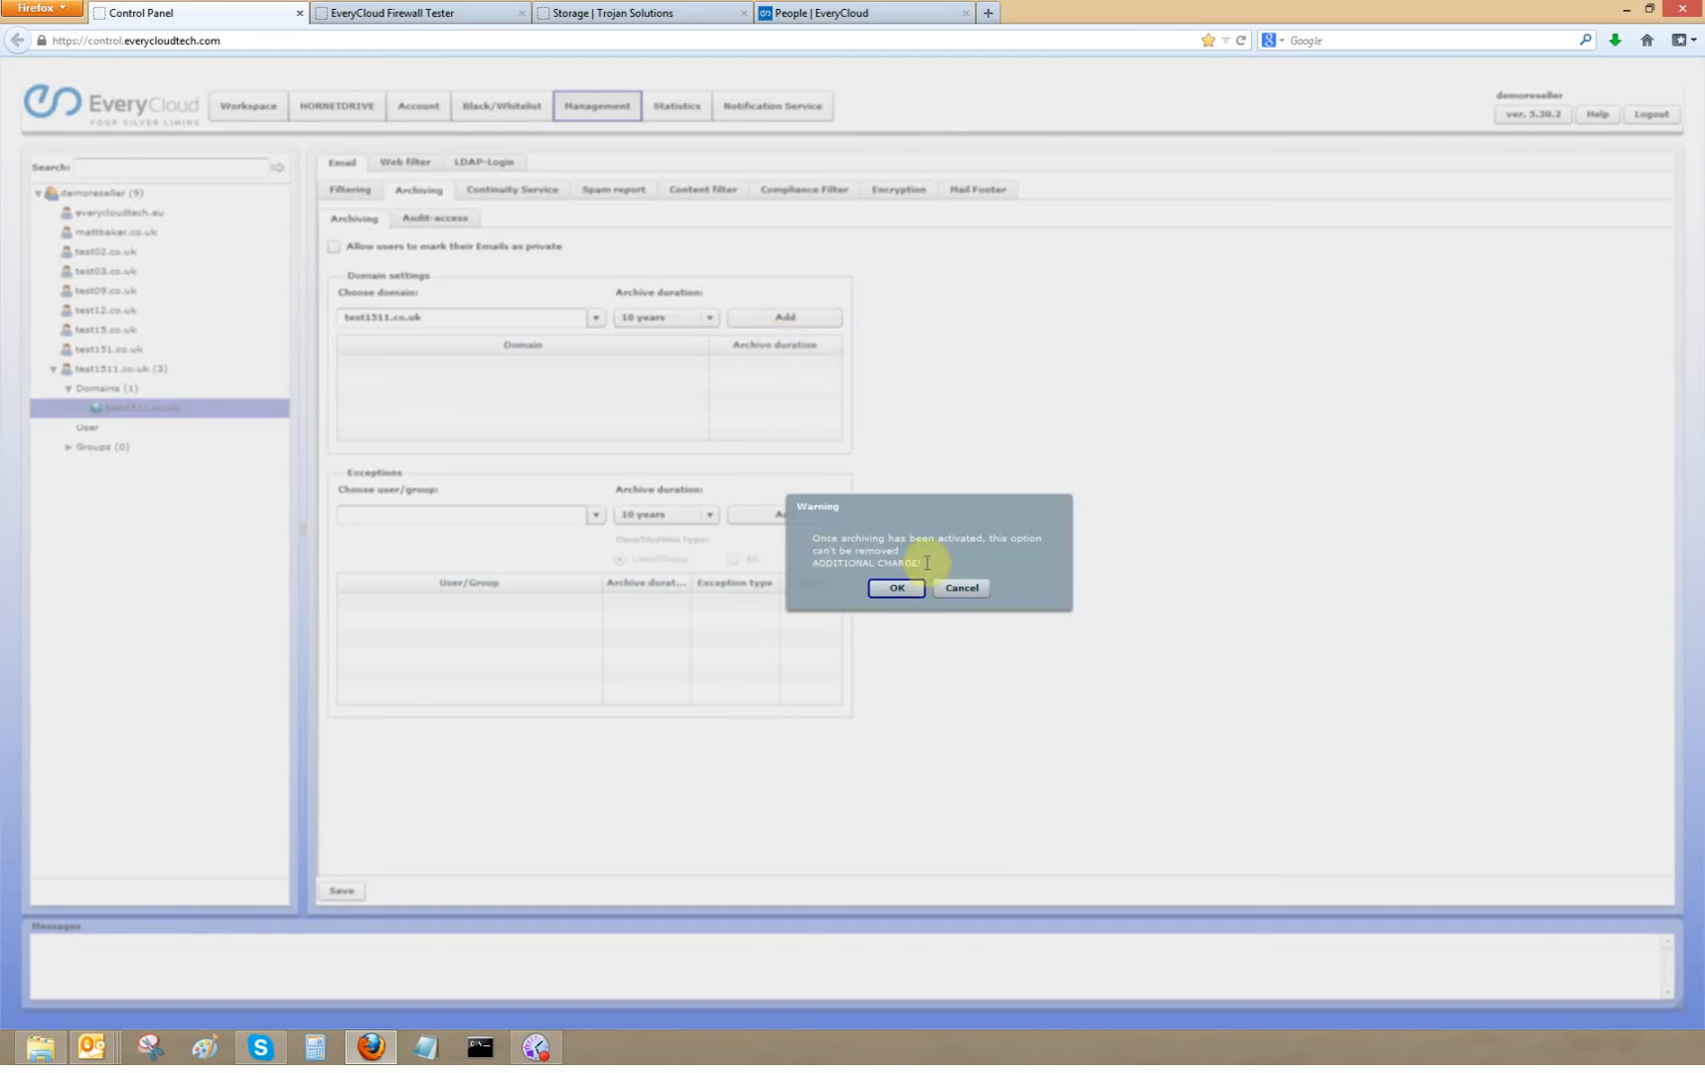
click(896, 594)
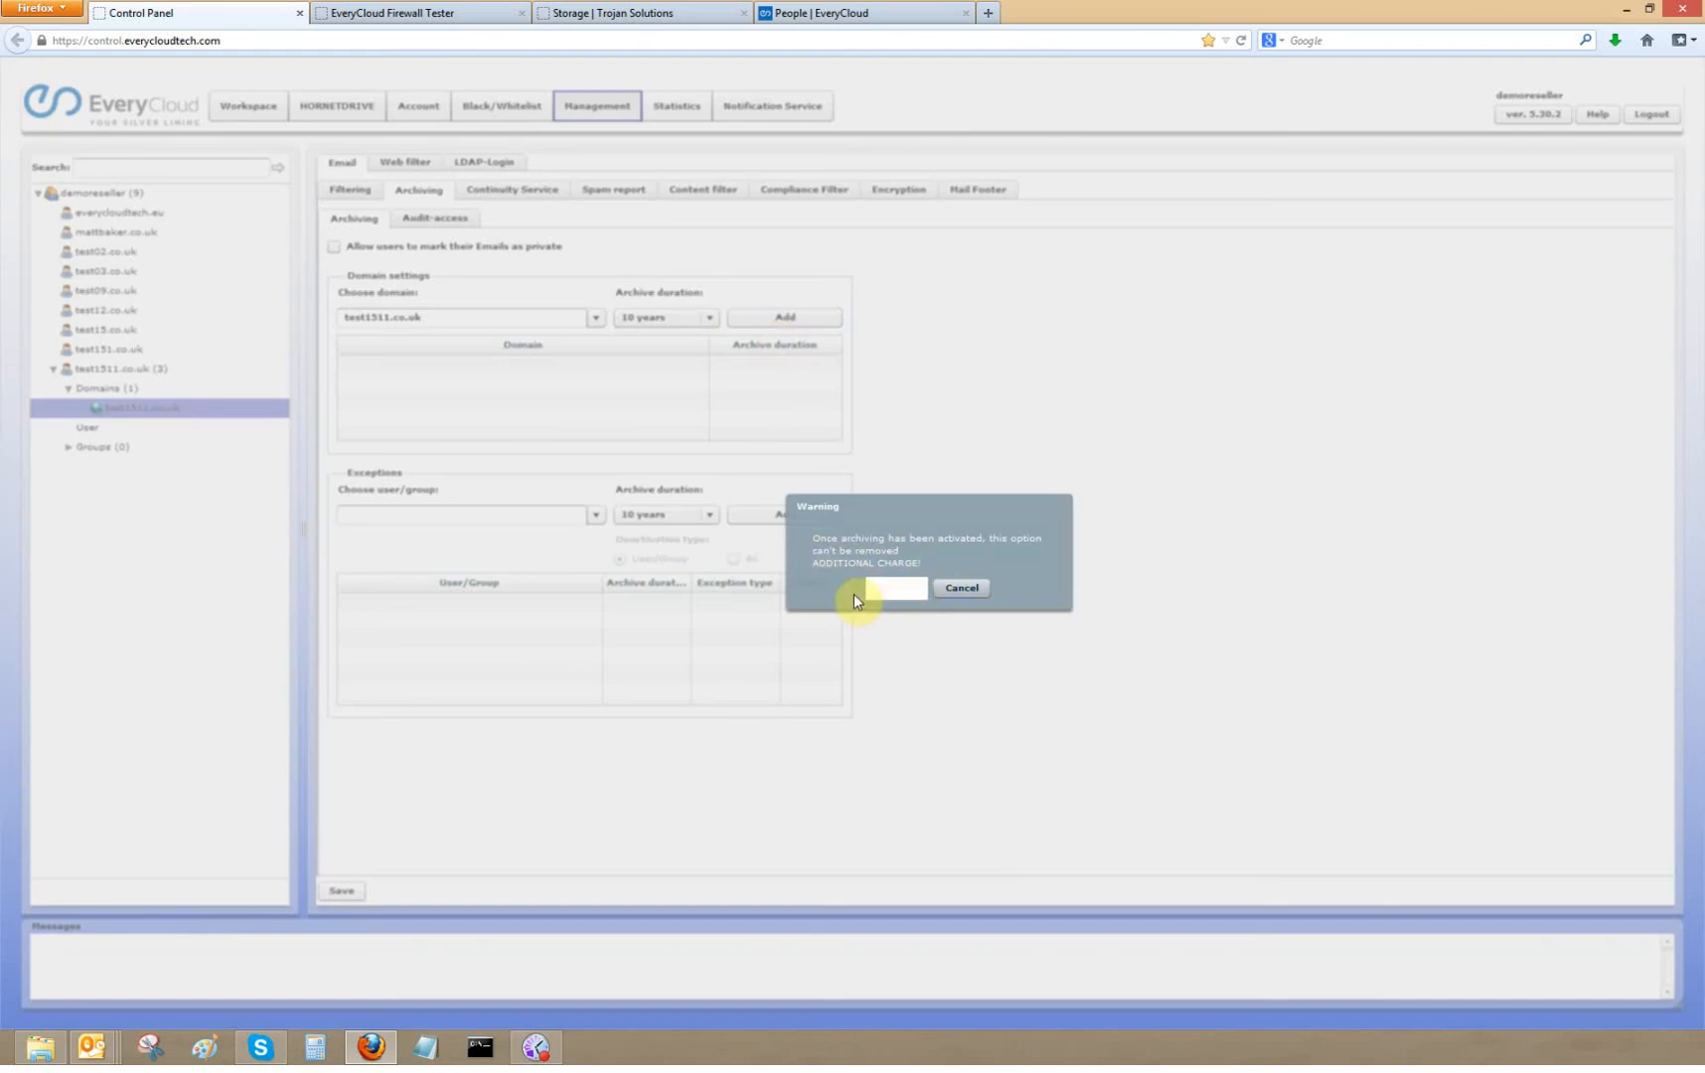
click(342, 889)
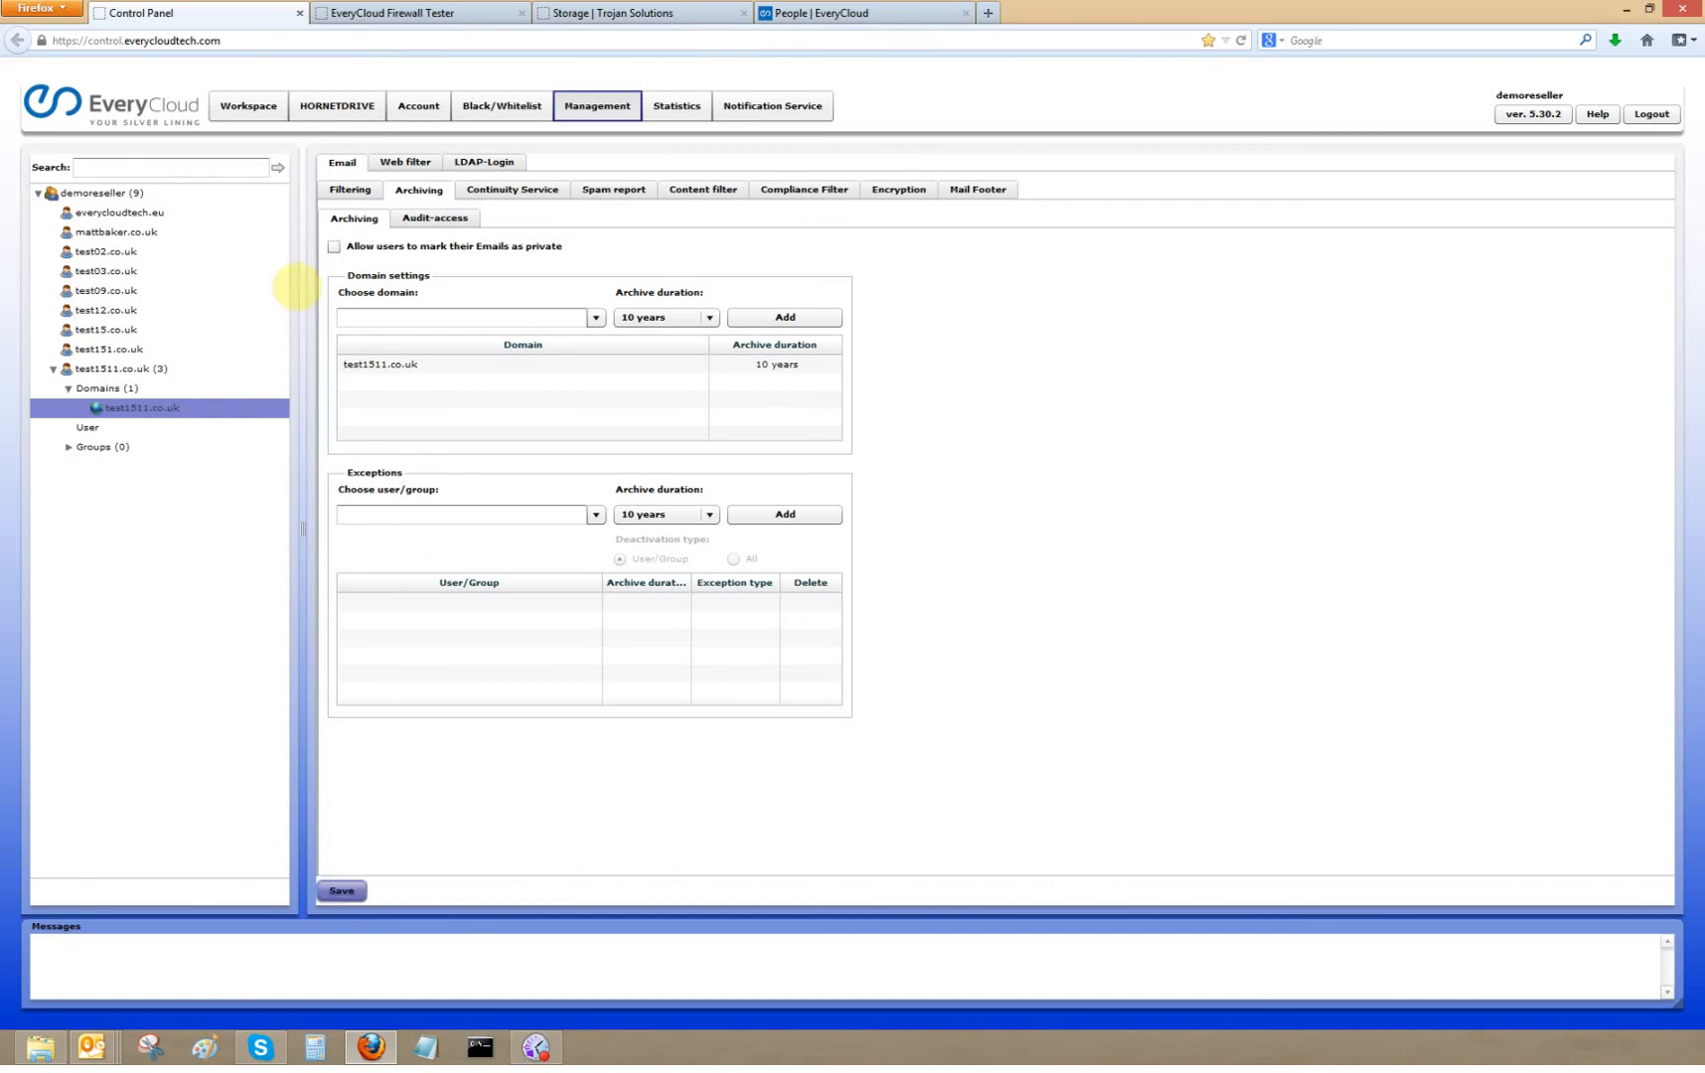
click(246, 110)
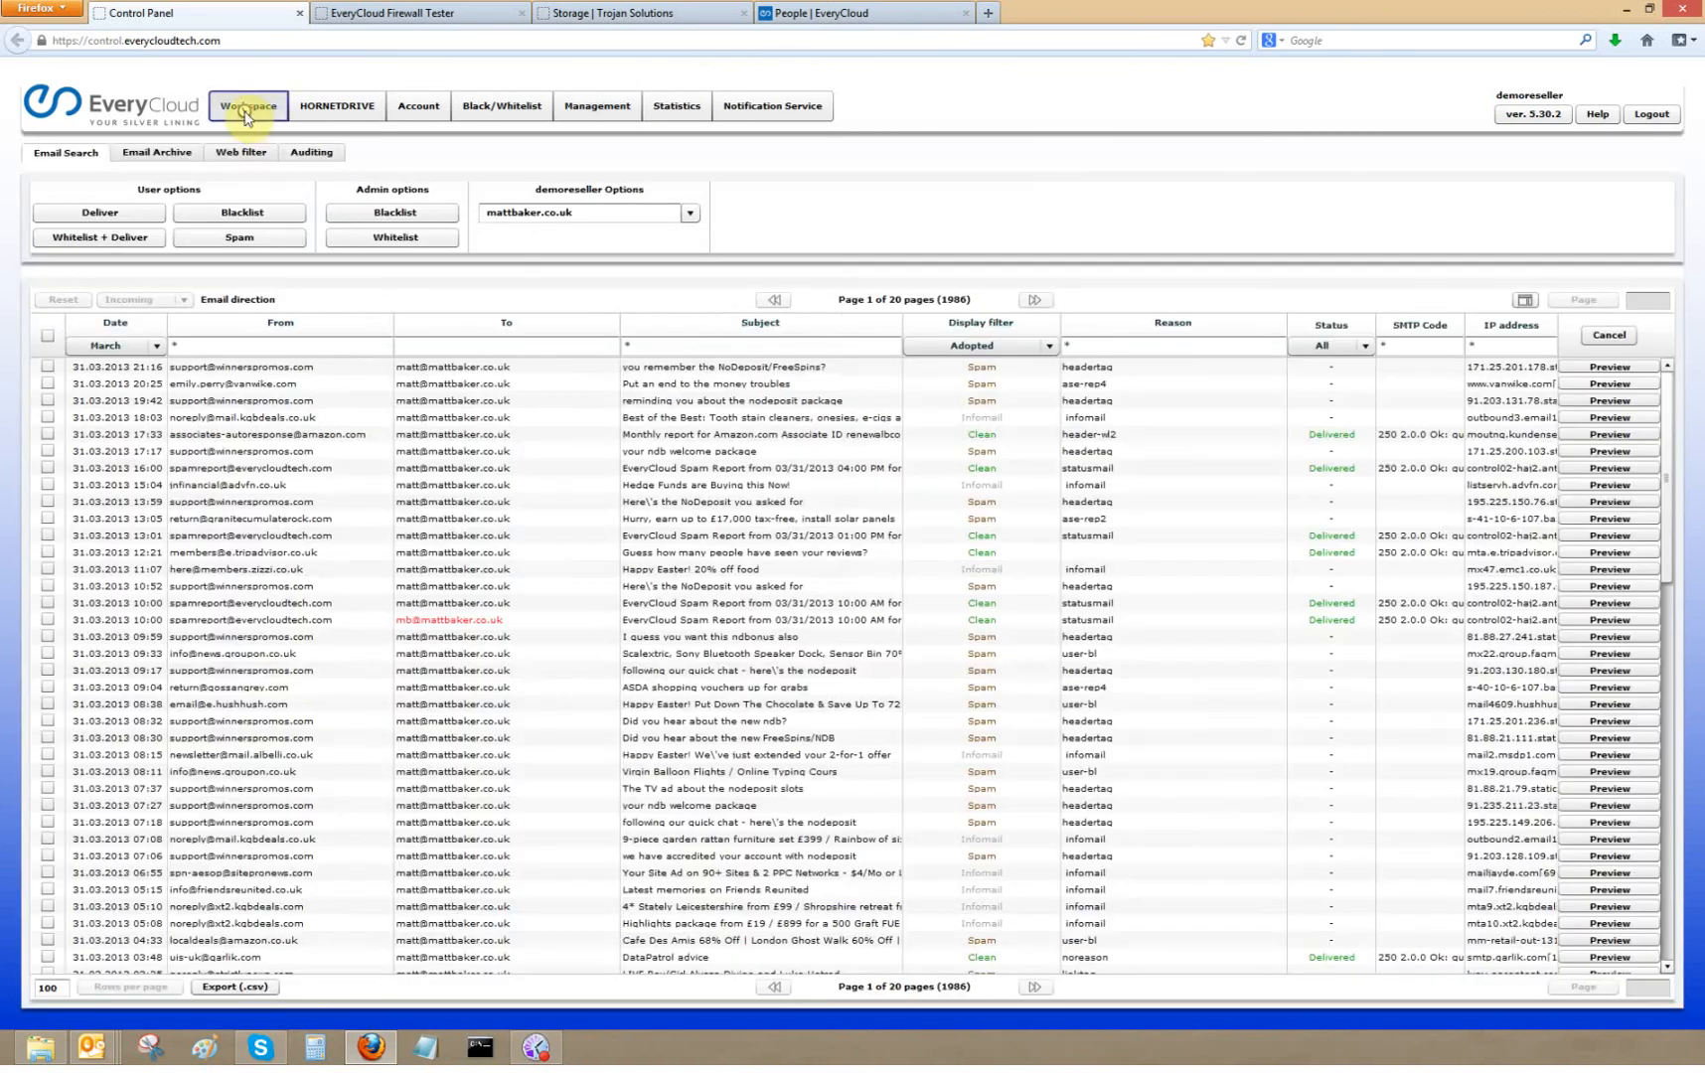